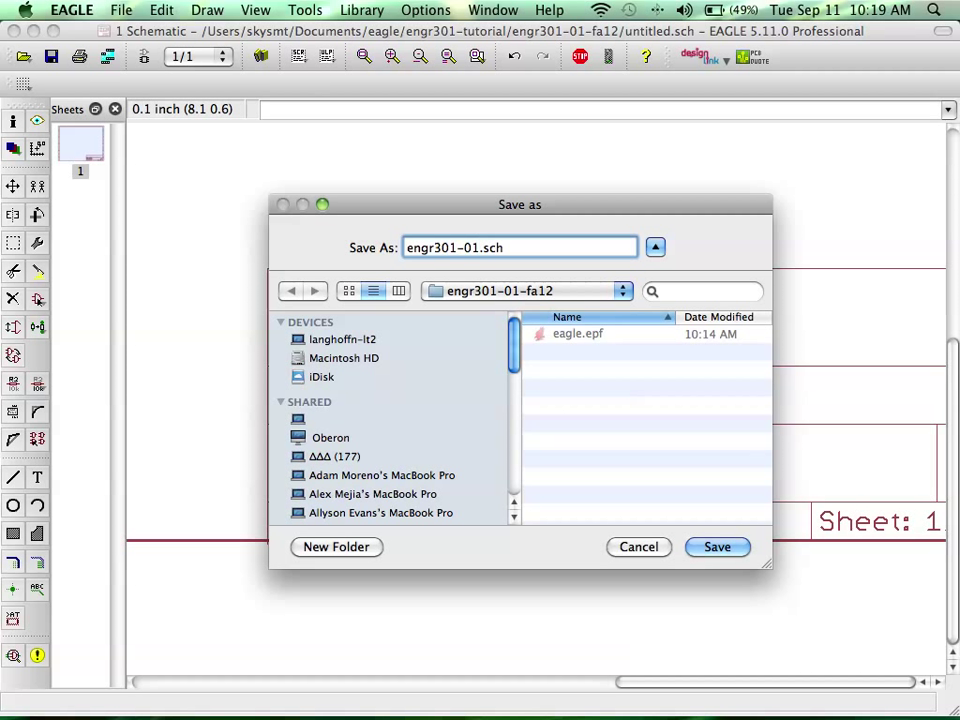
# Save the schematic as engr301-01-fa12-tut.sch and inspect the frame's title block.
pyautogui.write('-fa12-tut')
pyautogui.press('Return')
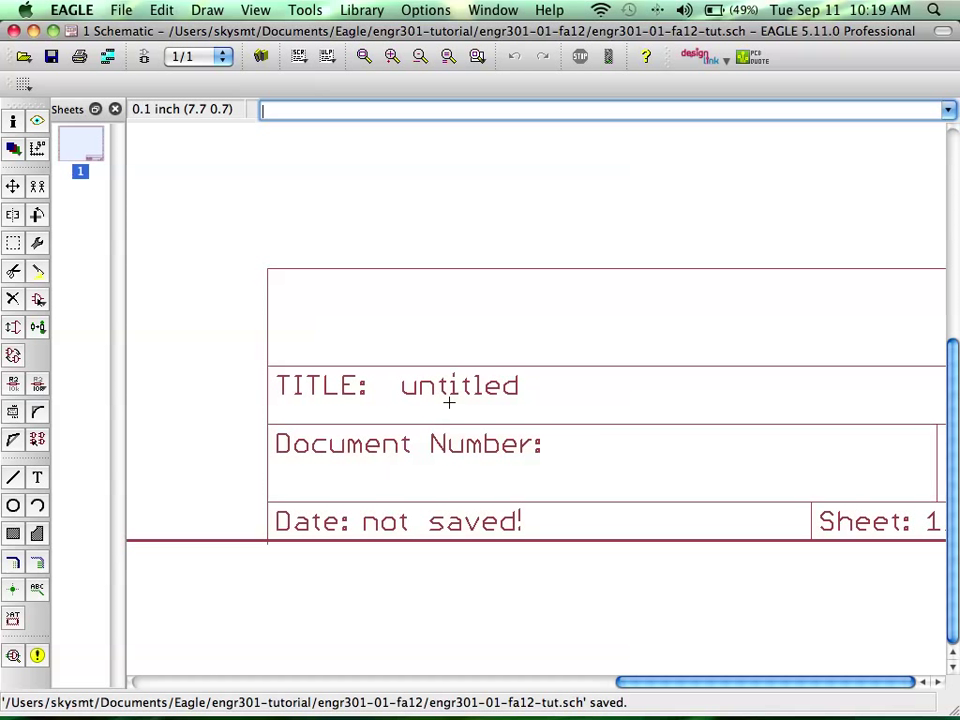
pyautogui.scroll(1, 449, 401)
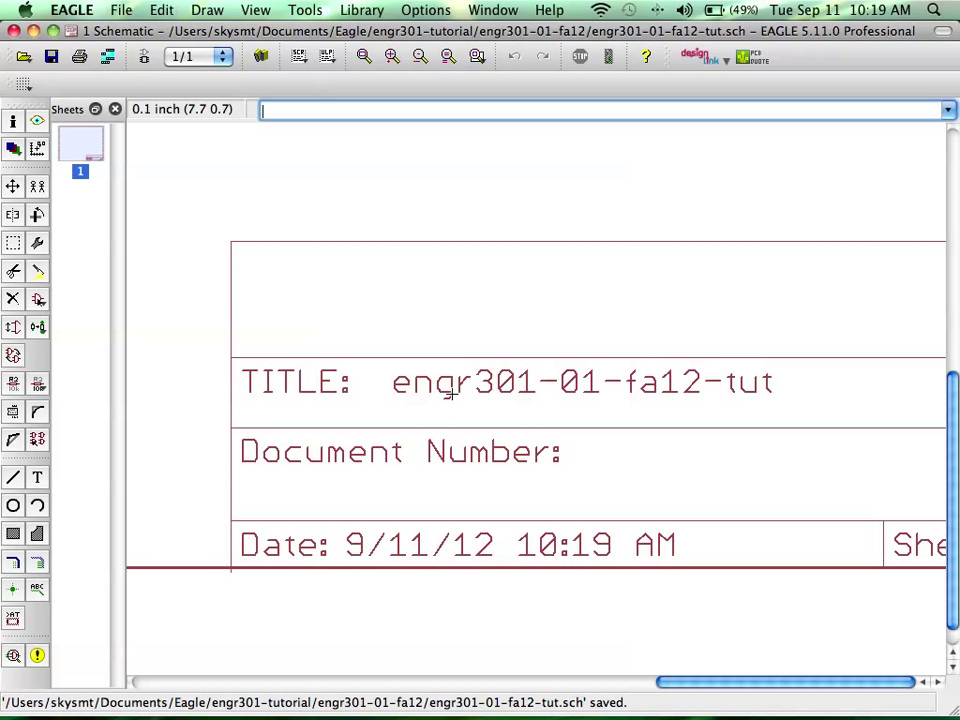
pyautogui.scroll(-3, 452, 394)
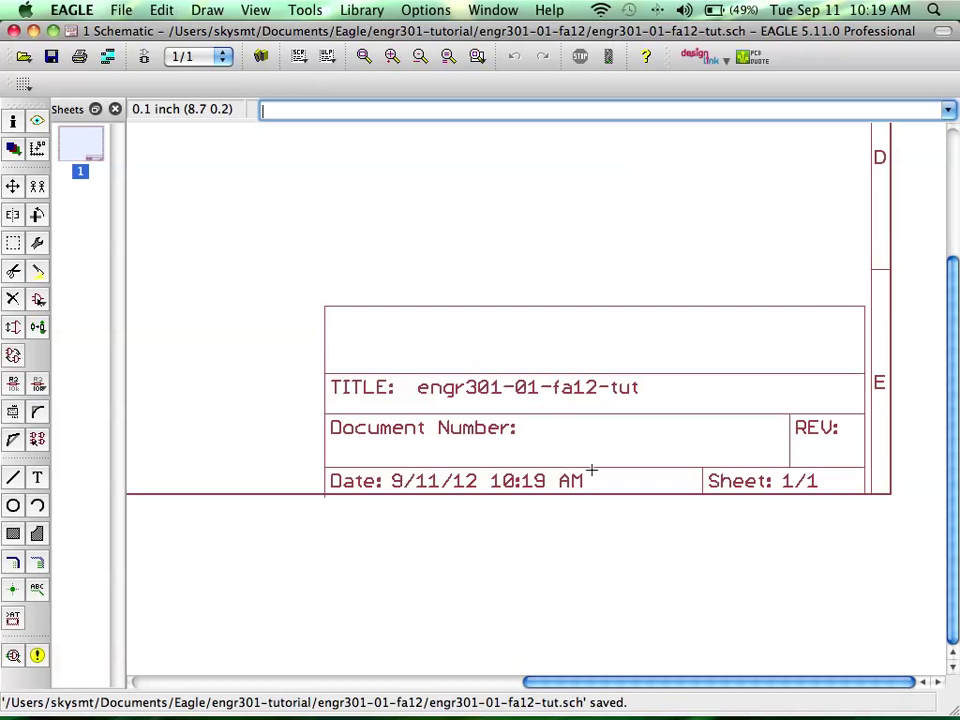
# Start the Add command and collapse the frames library in the part list.
pyautogui.scroll(-3, 634, 463)
pyautogui.moveTo(407, 392); pyautogui.dragTo(514, 508, button='middle')
pyautogui.scroll(-2, 536, 450)
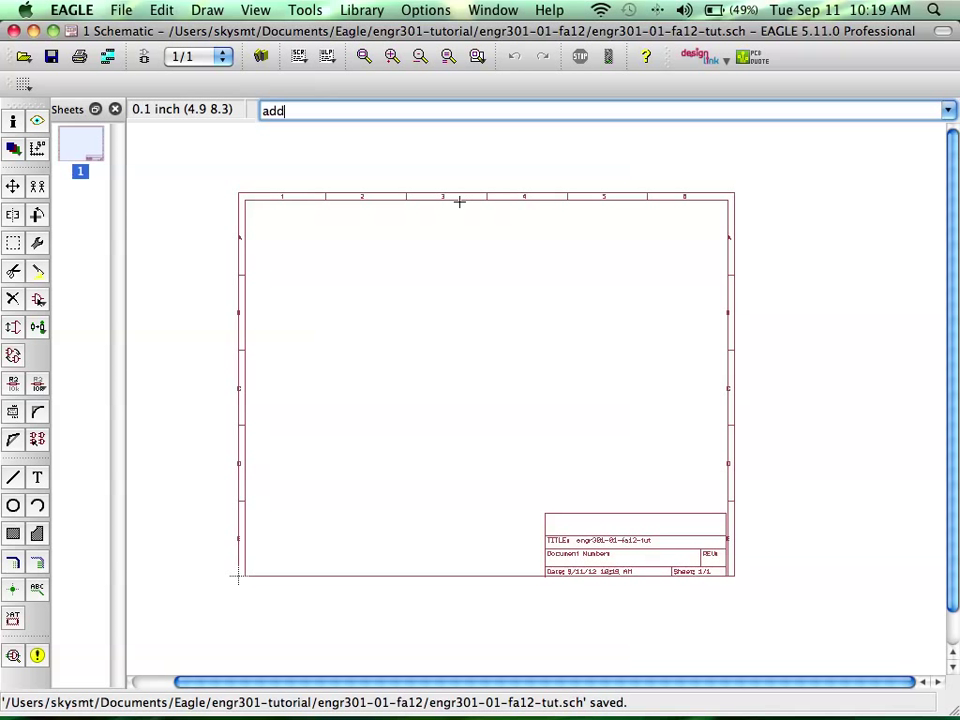
pyautogui.press('Return')
pyautogui.press('Up')
pyautogui.press('Up')
pyautogui.press('Up')
pyautogui.press('Up')
pyautogui.press('Up')
pyautogui.press('Up')
pyautogui.press('Up')
pyautogui.press('Up')
pyautogui.press('Up')
pyautogui.press('Up')
pyautogui.press('Up')
pyautogui.press('Up')
pyautogui.press('Up')
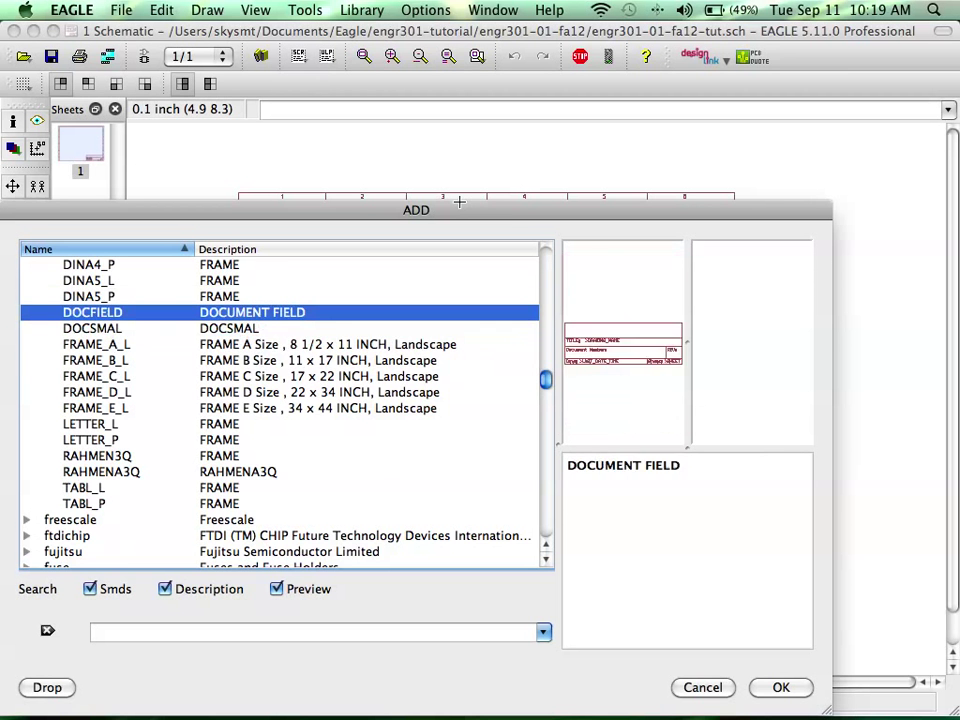
pyautogui.press('Up')
pyautogui.press('Up')
pyautogui.press('Up')
pyautogui.press('Up')
pyautogui.press('Up')
pyautogui.press('Up')
pyautogui.press('Up')
pyautogui.press('Up')
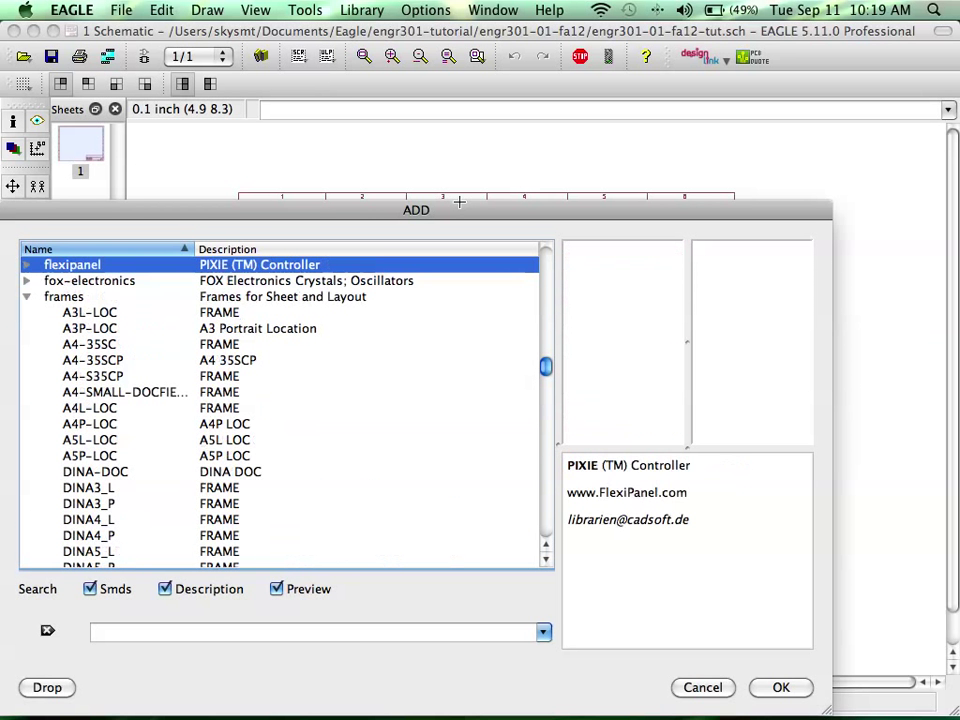
pyautogui.press('Down')
pyautogui.press('Down')
pyautogui.press('Left')
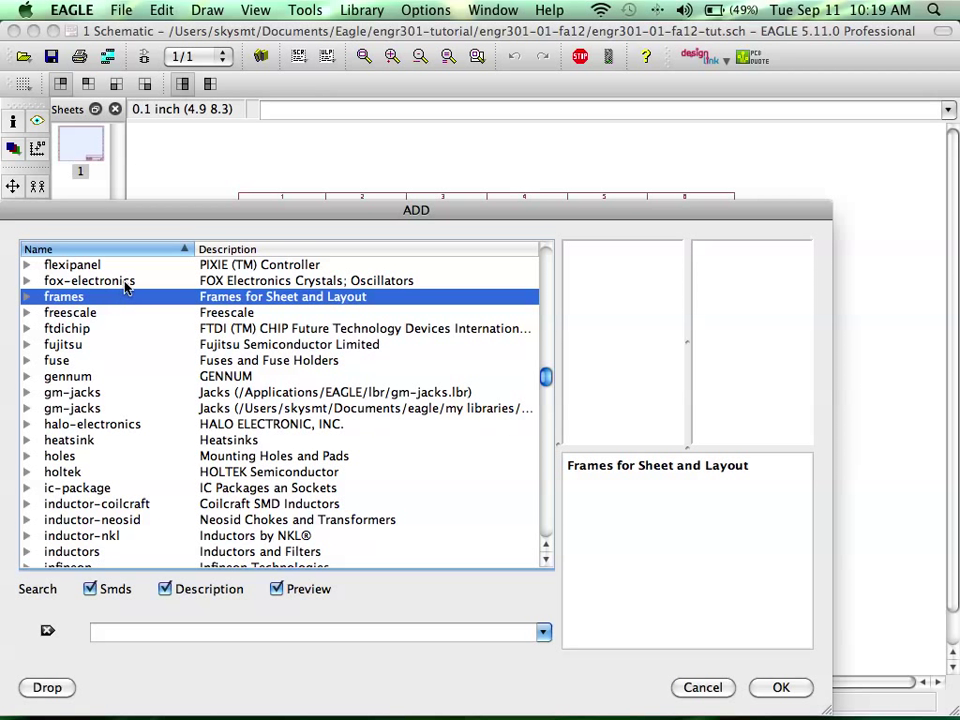
# Find the rcl library of resistors, capacitors and inductors and expand it.
pyautogui.click(115, 332)
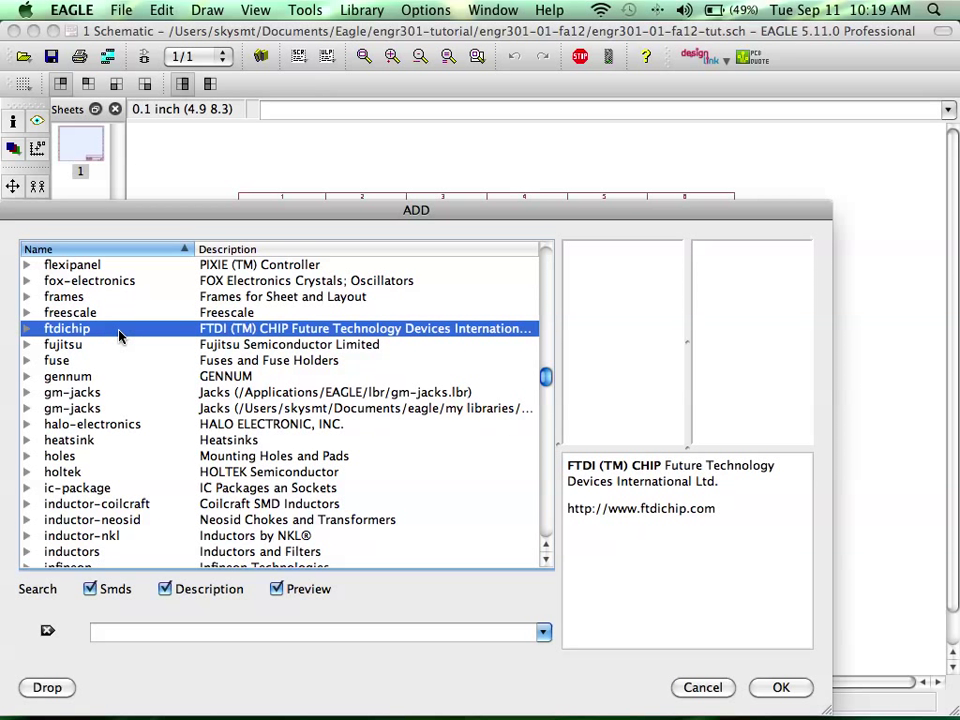
pyautogui.write('rcl')
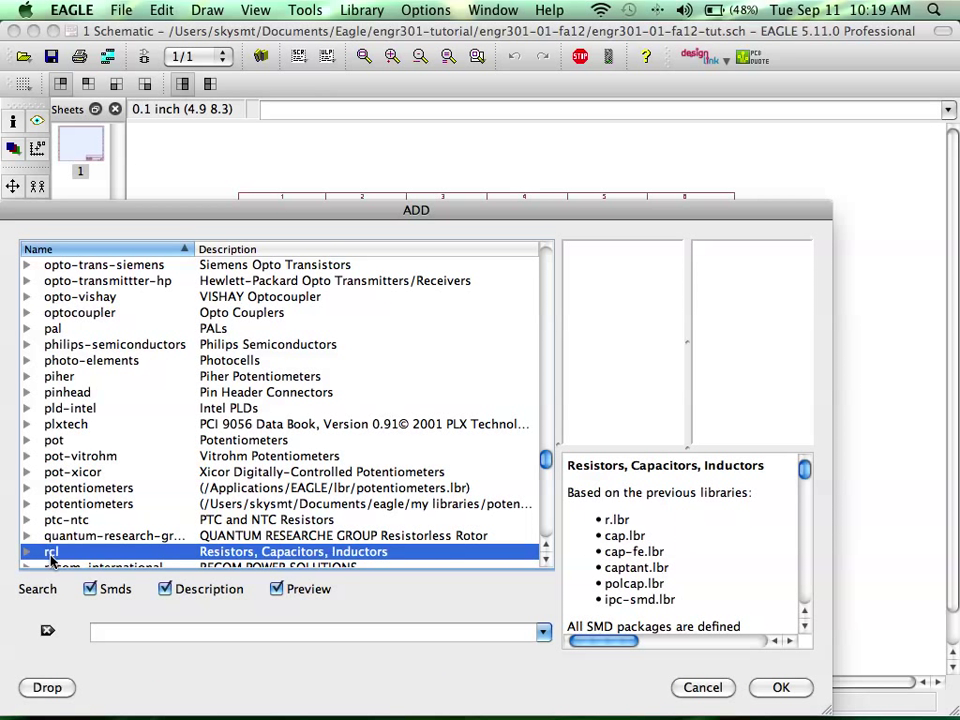
pyautogui.doubleClick(265, 553)
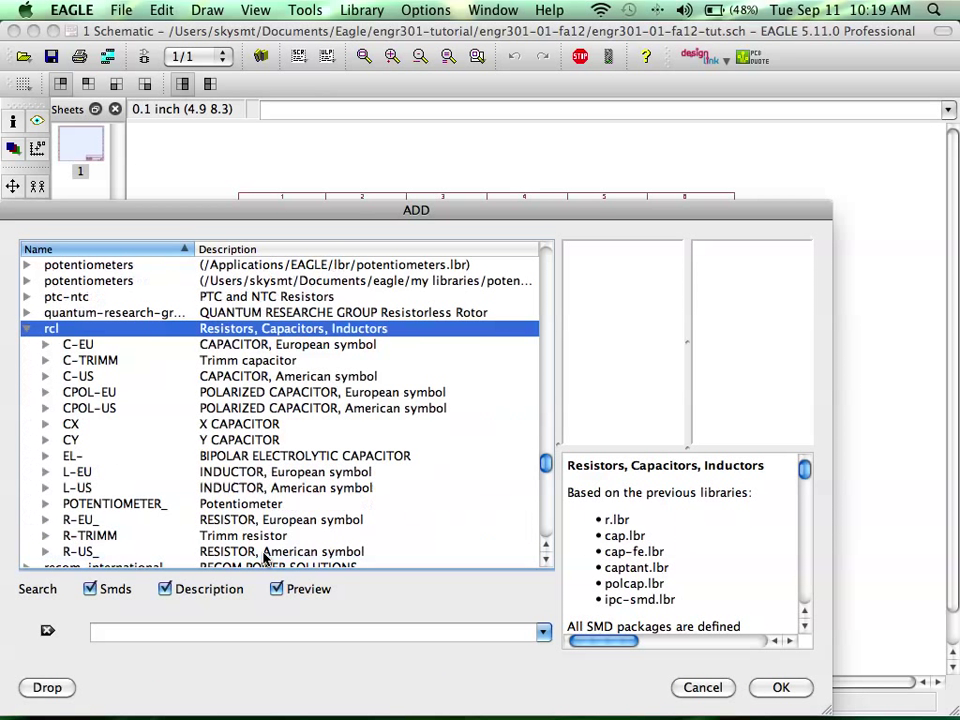
# Compare the previews of the European, trim and American capacitor symbols in the rcl library.
pyautogui.click(145, 375)
pyautogui.press('Up')
pyautogui.press('Up')
pyautogui.press('Down')
pyautogui.press('Down')
pyautogui.press('Up')
pyautogui.press('Up')
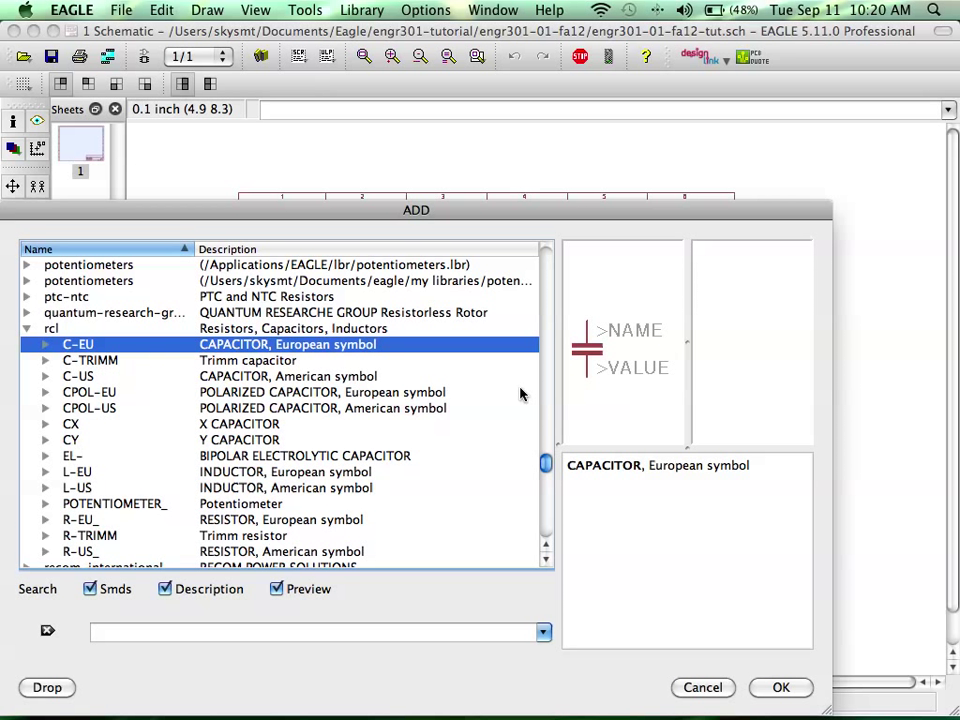
pyautogui.click(72, 377)
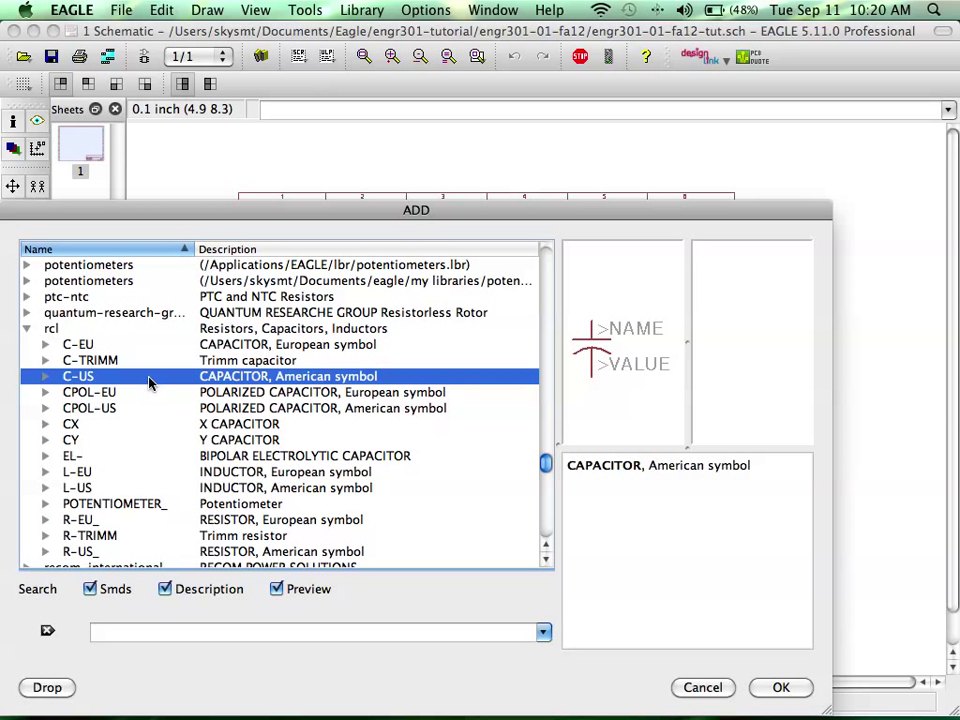
pyautogui.scroll(-1, 67, 336)
pyautogui.scroll(1, 69, 335)
pyautogui.scroll(-1, 90, 400)
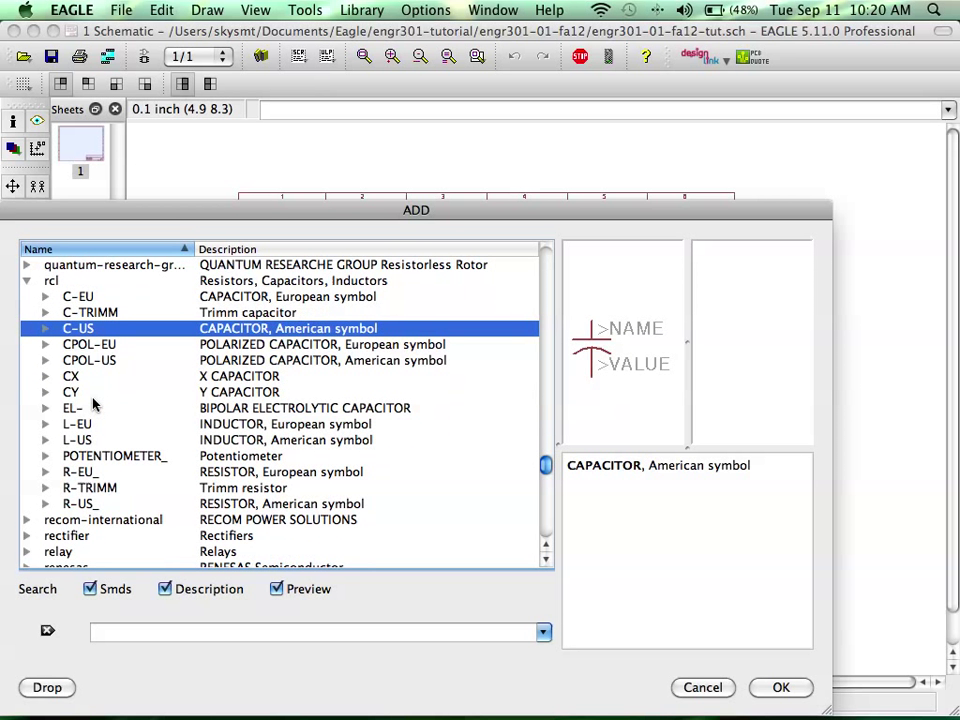
pyautogui.scroll(1, 92, 403)
# Compare the European and American resistor symbols, and expand the R-US_ device to list its package variants.
pyautogui.click(73, 520)
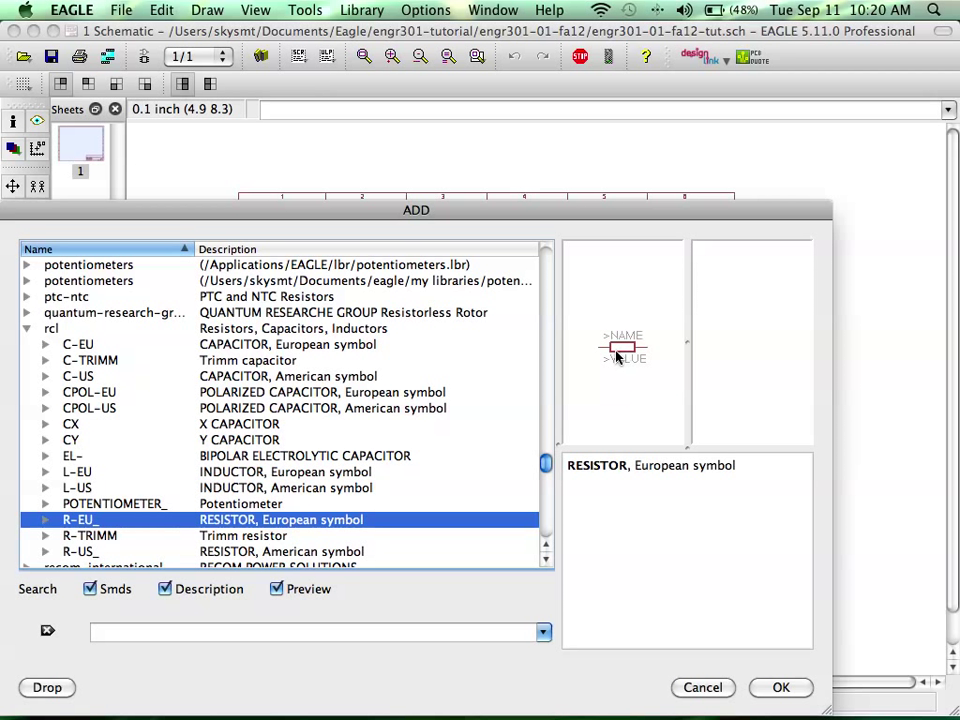
pyautogui.click(91, 551)
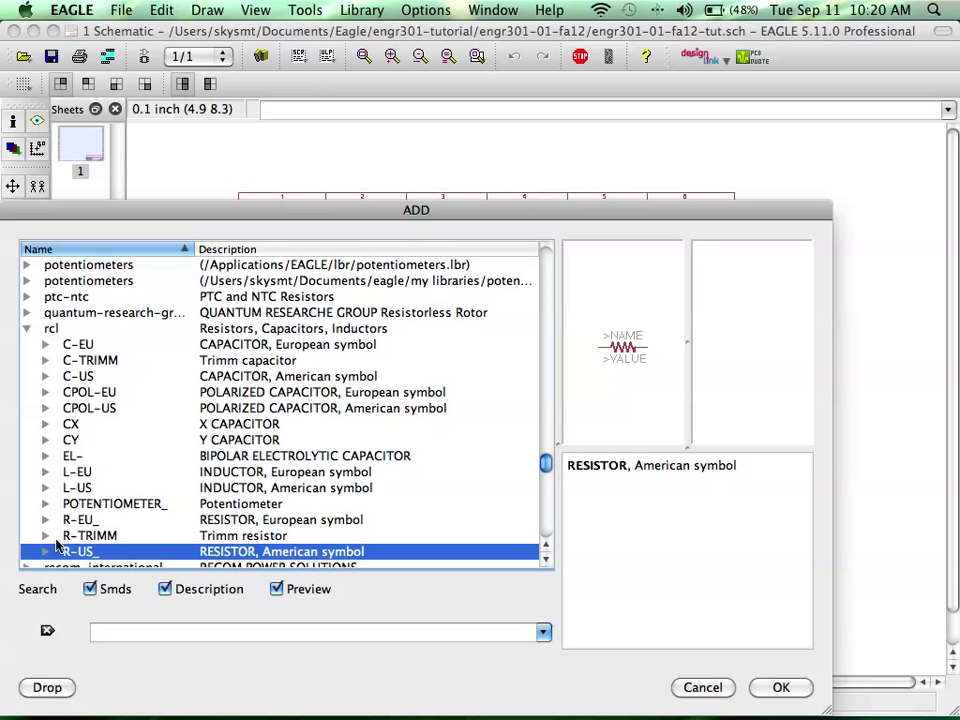
pyautogui.click(46, 552)
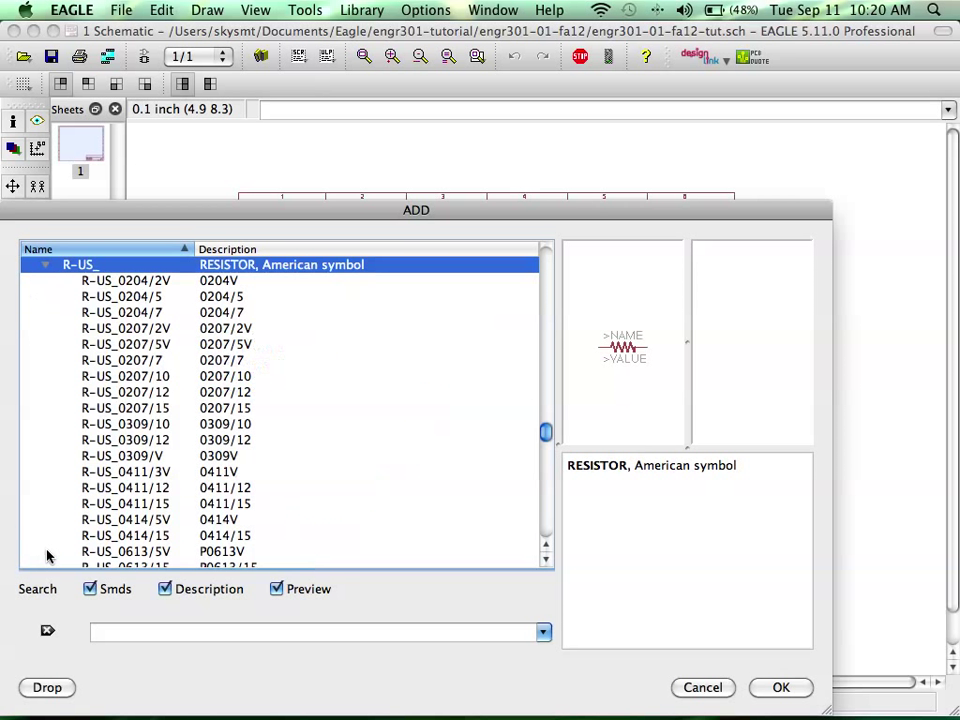
# Preview the smaller R-US_ resistor packages, from 0204/2V through 0207/7.
pyautogui.click(155, 282)
pyautogui.click(150, 297)
pyautogui.click(140, 284)
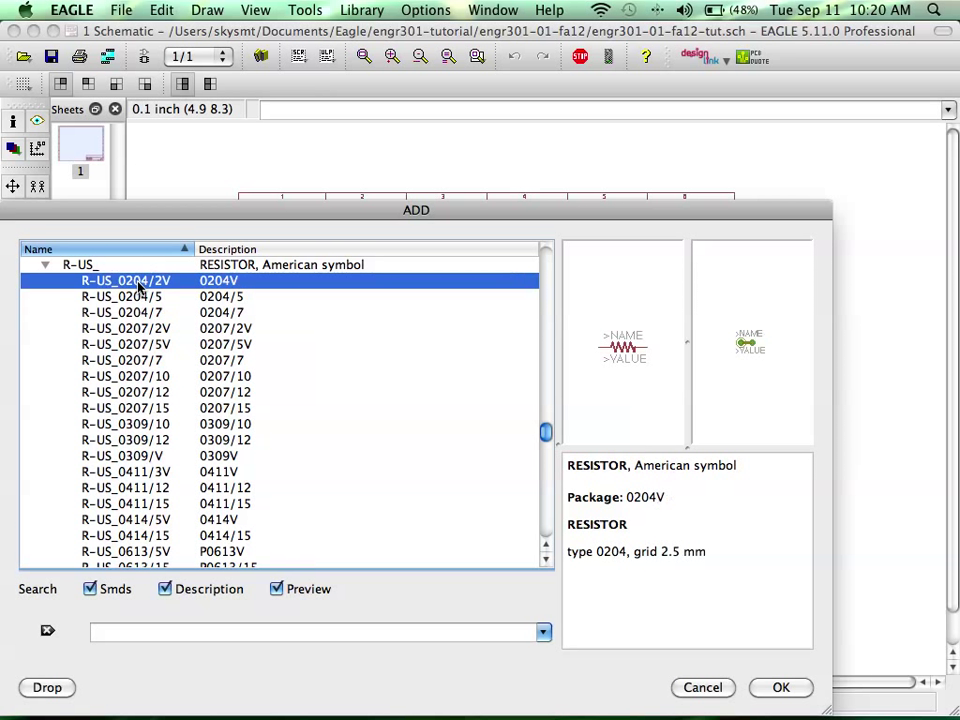
pyautogui.click(135, 312)
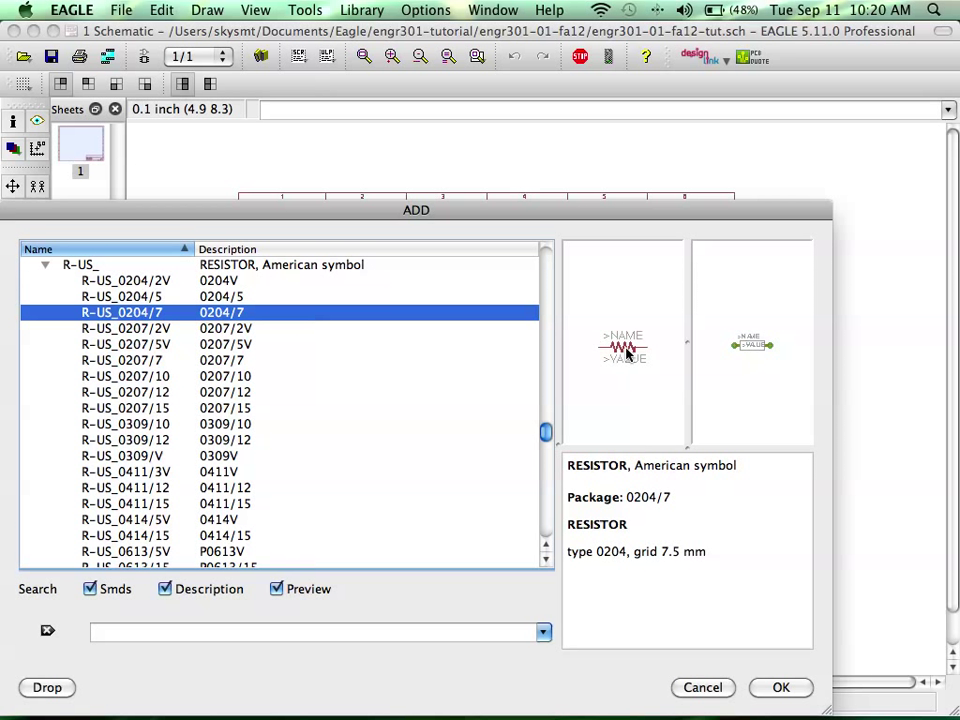
pyautogui.click(286, 331)
pyautogui.press('Down')
pyautogui.press('Up')
pyautogui.press('Down')
pyautogui.press('Down')
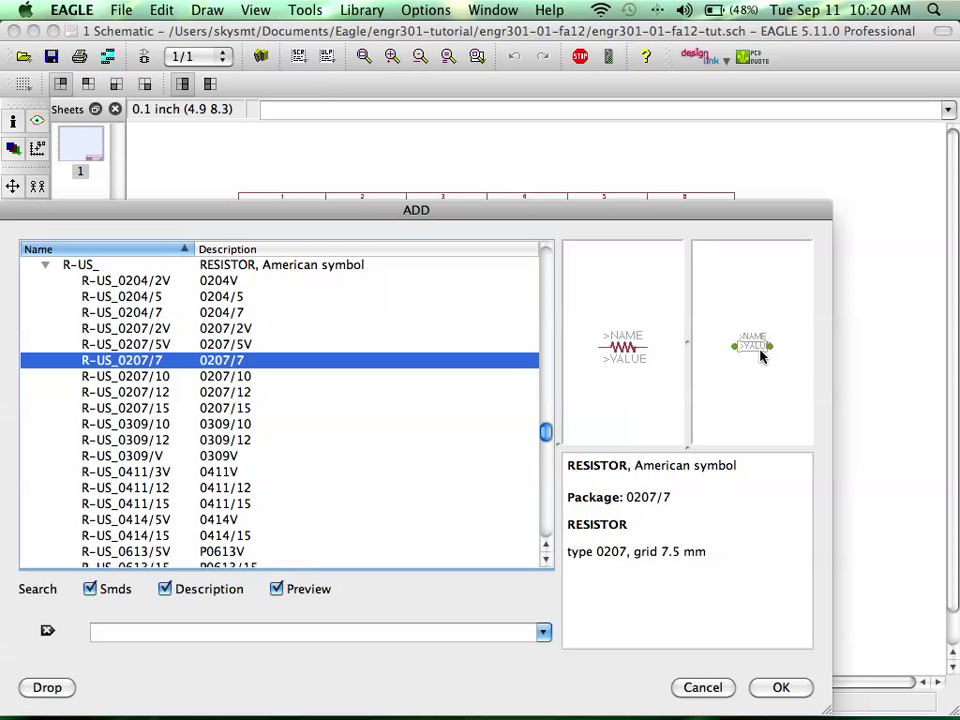
# Preview the larger R-US_ resistor packages, from 0207/10 through 0613/15.
pyautogui.press('Down')
pyautogui.press('Down')
pyautogui.press('Down')
pyautogui.press('Down')
pyautogui.press('Down')
pyautogui.press('Down')
pyautogui.press('Down')
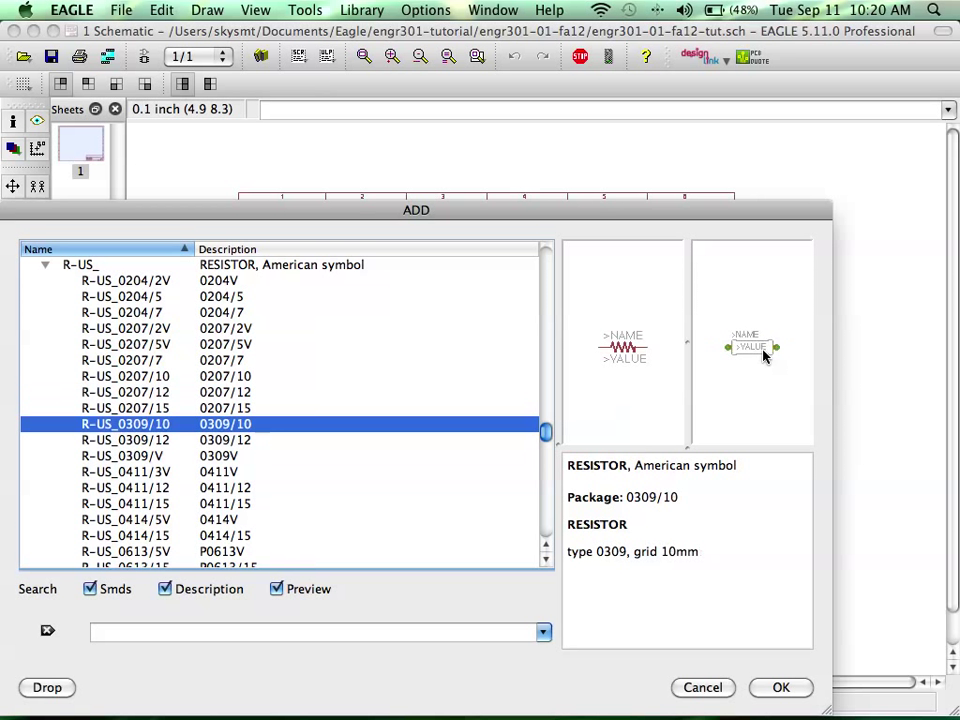
pyautogui.press('Down')
pyautogui.press('Down')
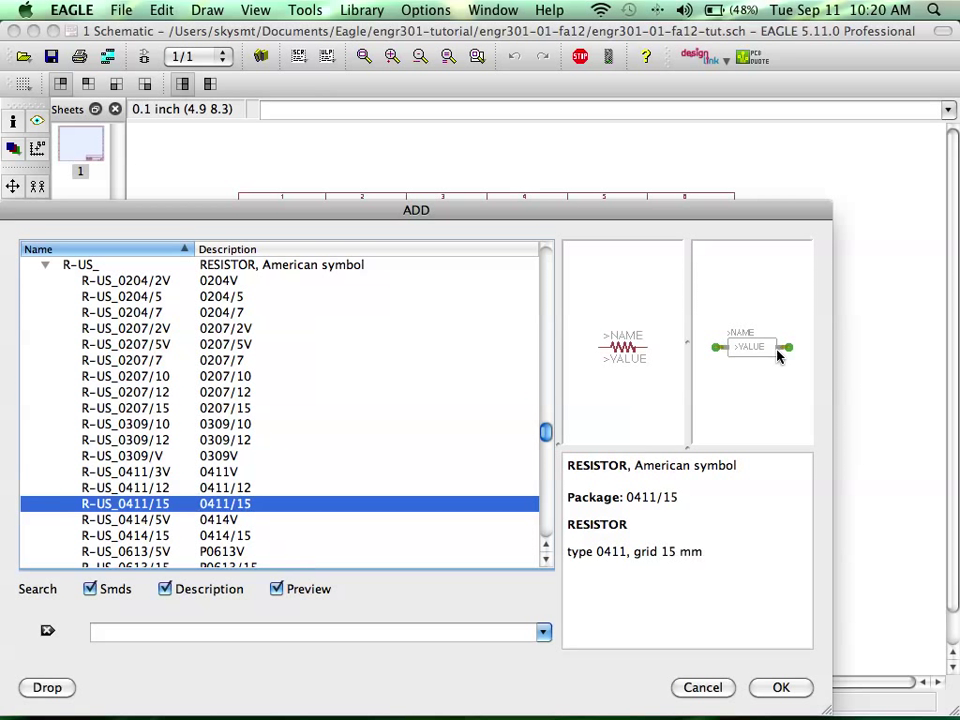
pyautogui.press('Down')
pyautogui.press('Down')
pyautogui.press('Down')
pyautogui.press('Down')
pyautogui.press('Down')
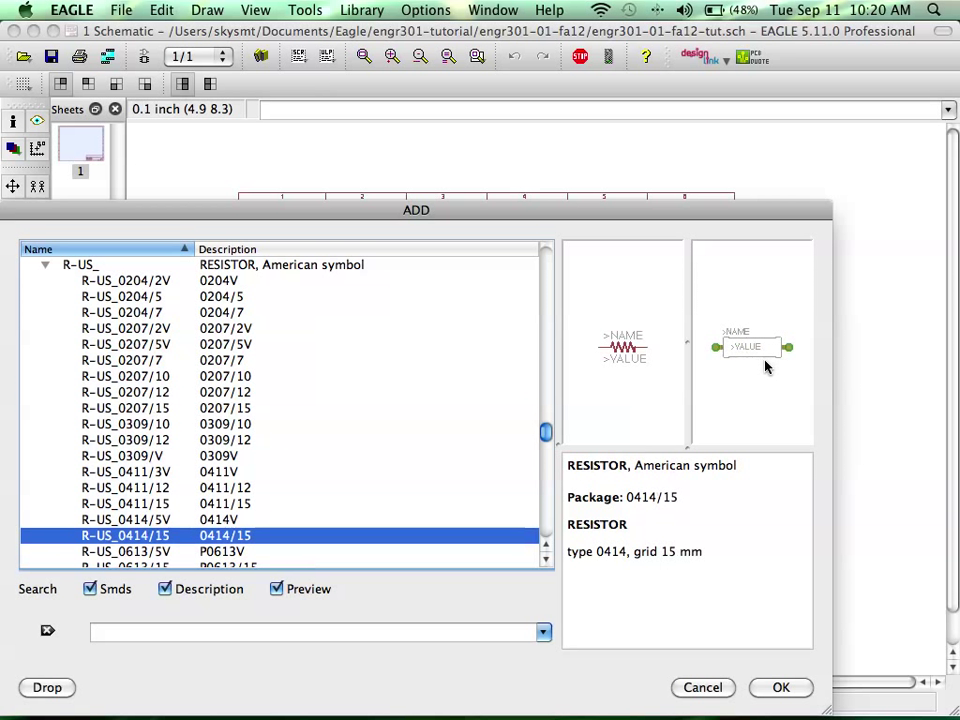
pyautogui.press('Down')
# Go back up through the R-US_ package previews to the small 0204 variants.
pyautogui.press('Up')
pyautogui.press('Up')
pyautogui.press('Up')
pyautogui.press('Up')
pyautogui.press('Up')
pyautogui.press('Up')
pyautogui.press('Up')
pyautogui.press('Up')
pyautogui.press('Up')
pyautogui.press('Up')
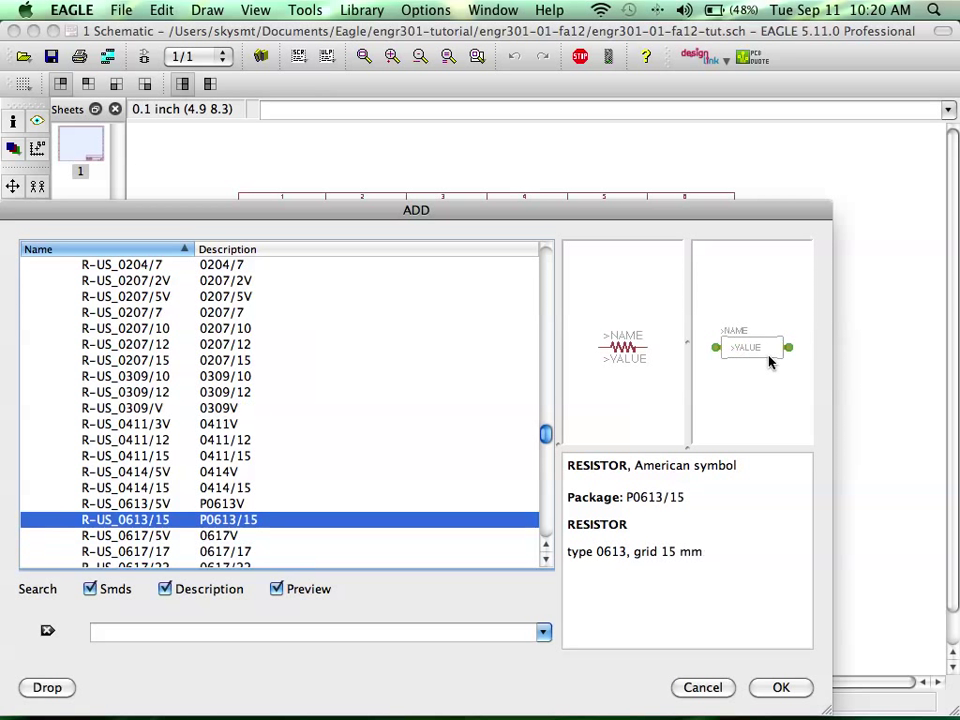
pyautogui.press('Up')
pyautogui.press('Up')
pyautogui.press('Up')
pyautogui.press('Up')
pyautogui.press('Up')
pyautogui.press('Up')
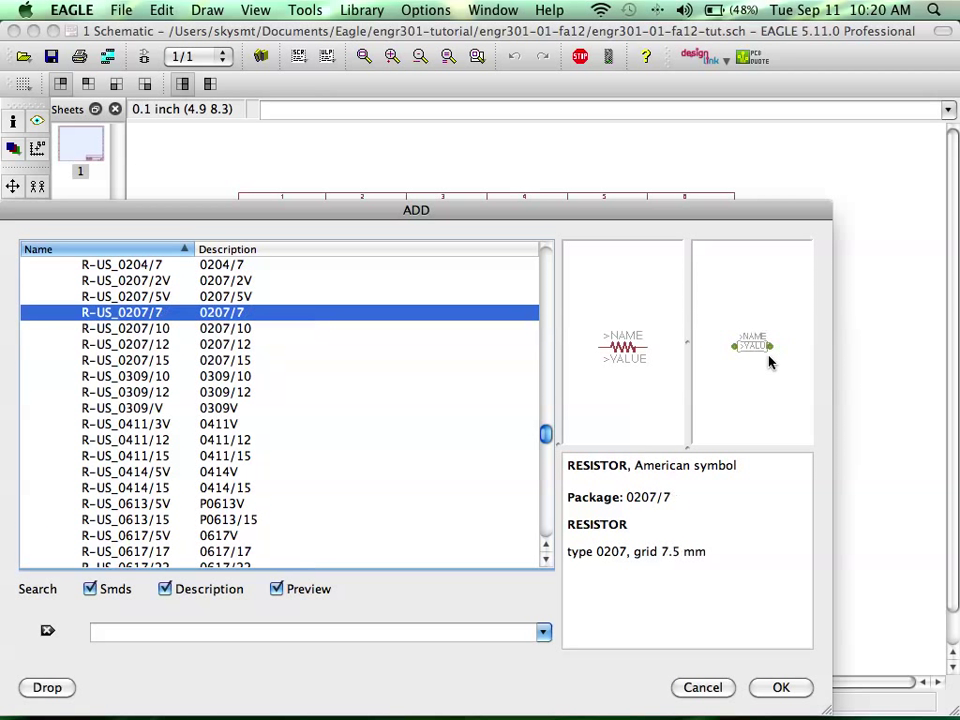
pyautogui.press('Up')
pyautogui.press('Up')
pyautogui.press('Up')
pyautogui.press('Up')
pyautogui.press('Up')
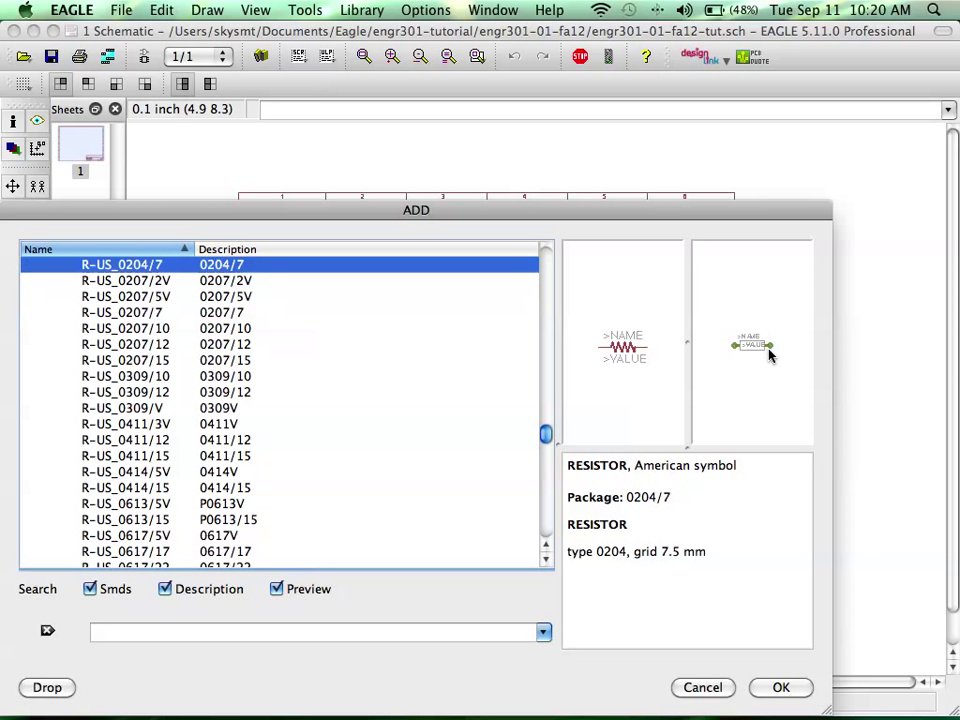
# Compare the pad spacing of the R-US_0207/7, 0207/10 and 0207/12 resistor packages.
pyautogui.press('Down')
pyautogui.press('Down')
pyautogui.press('Down')
pyautogui.press('Down')
pyautogui.press('Down')
pyautogui.press('Down')
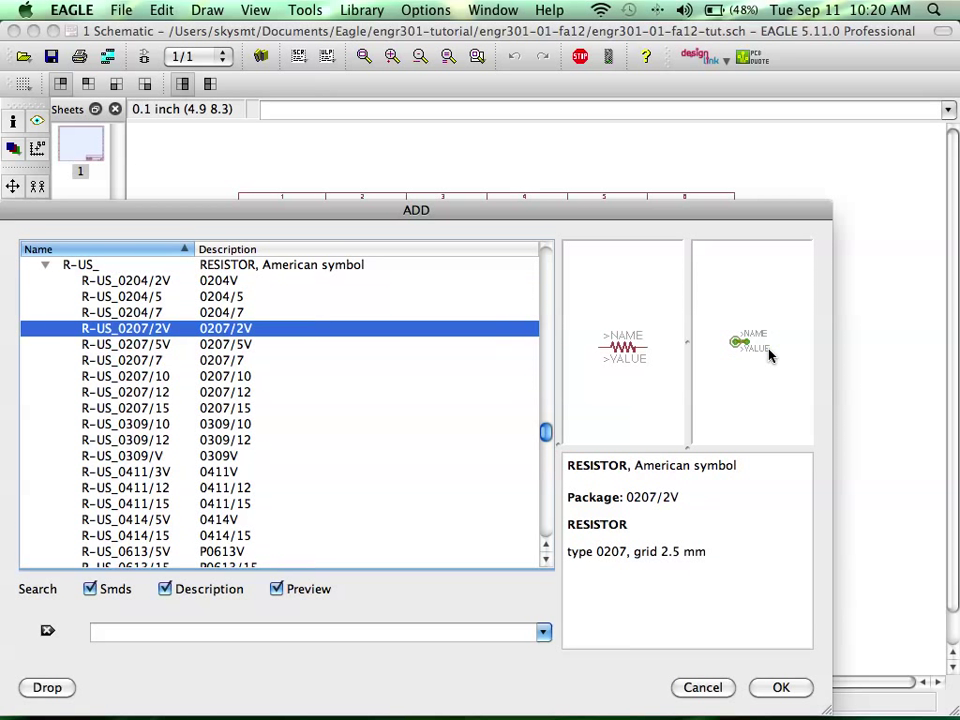
pyautogui.press('Down')
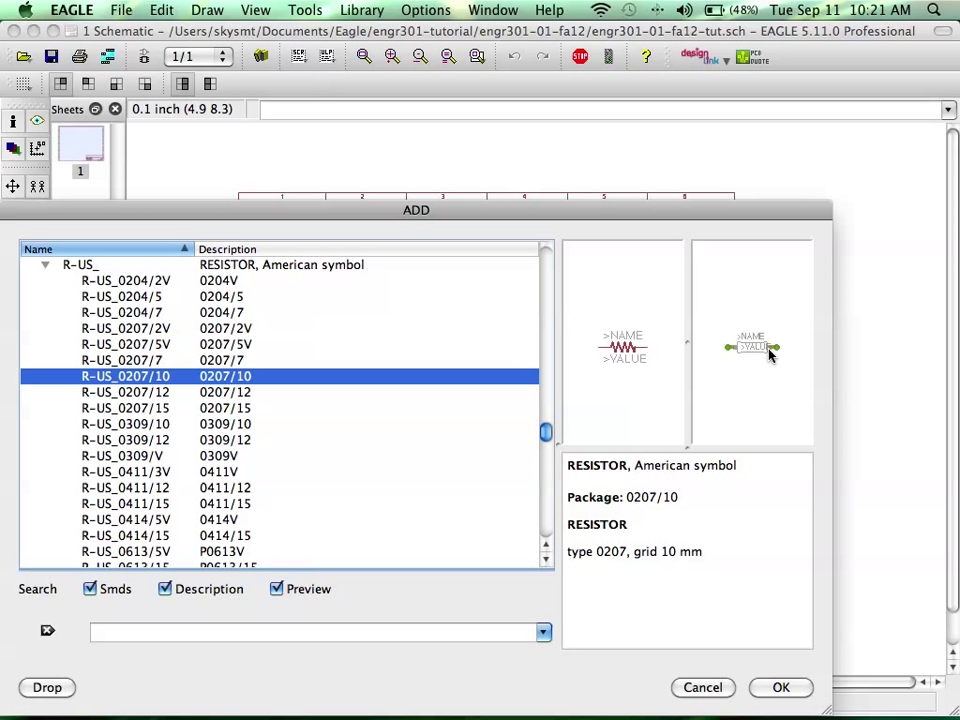
pyautogui.press('Down')
pyautogui.press('Up')
pyautogui.click(240, 361)
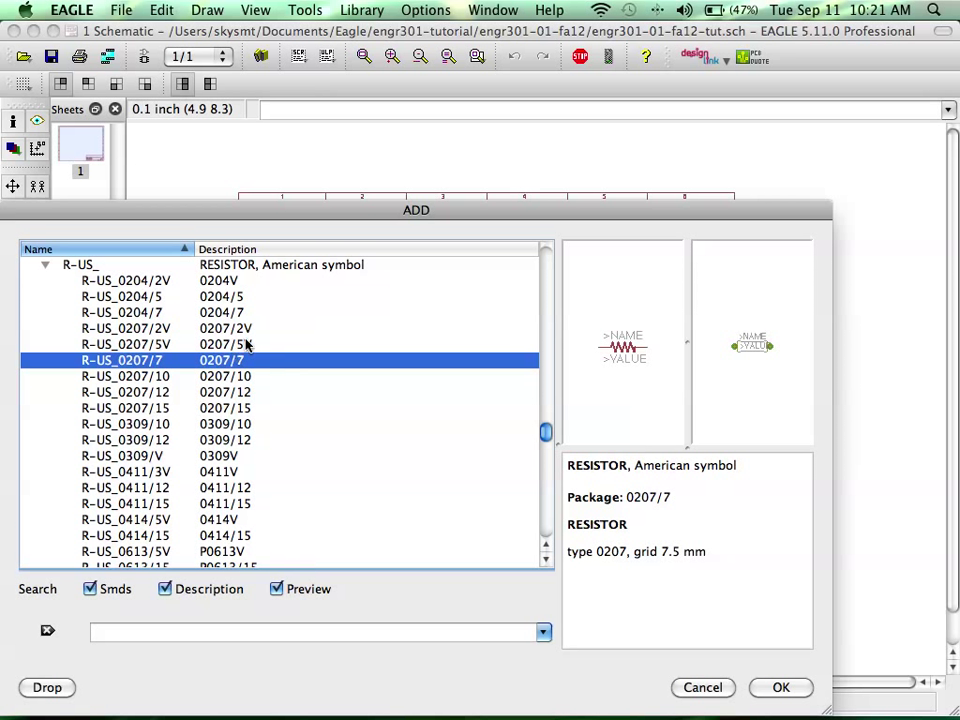
pyautogui.click(251, 375)
pyautogui.click(248, 361)
pyautogui.click(238, 377)
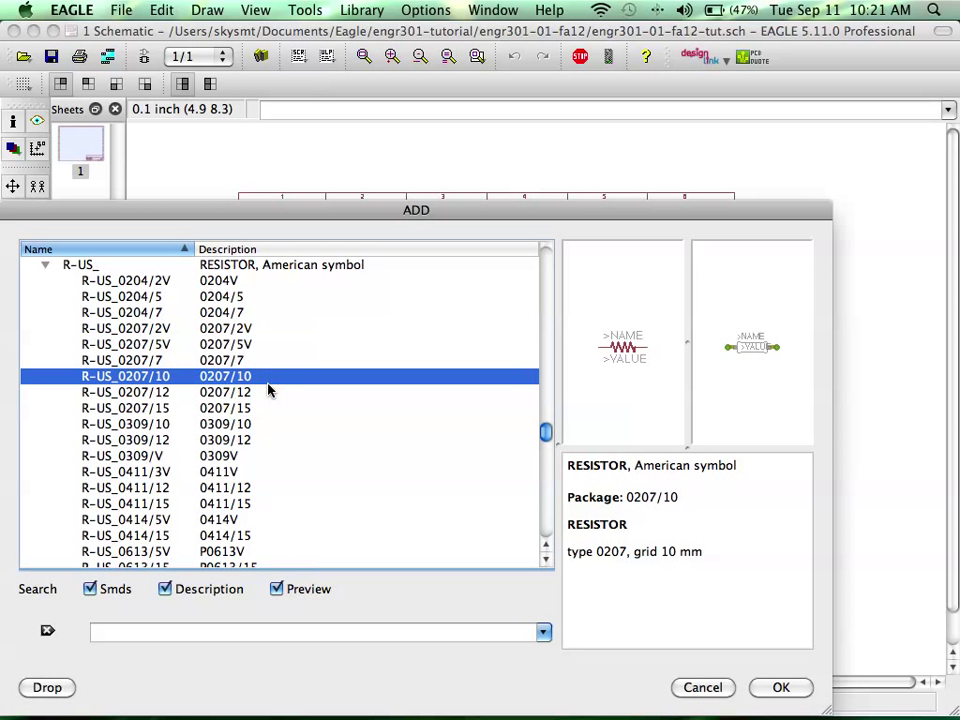
pyautogui.click(248, 393)
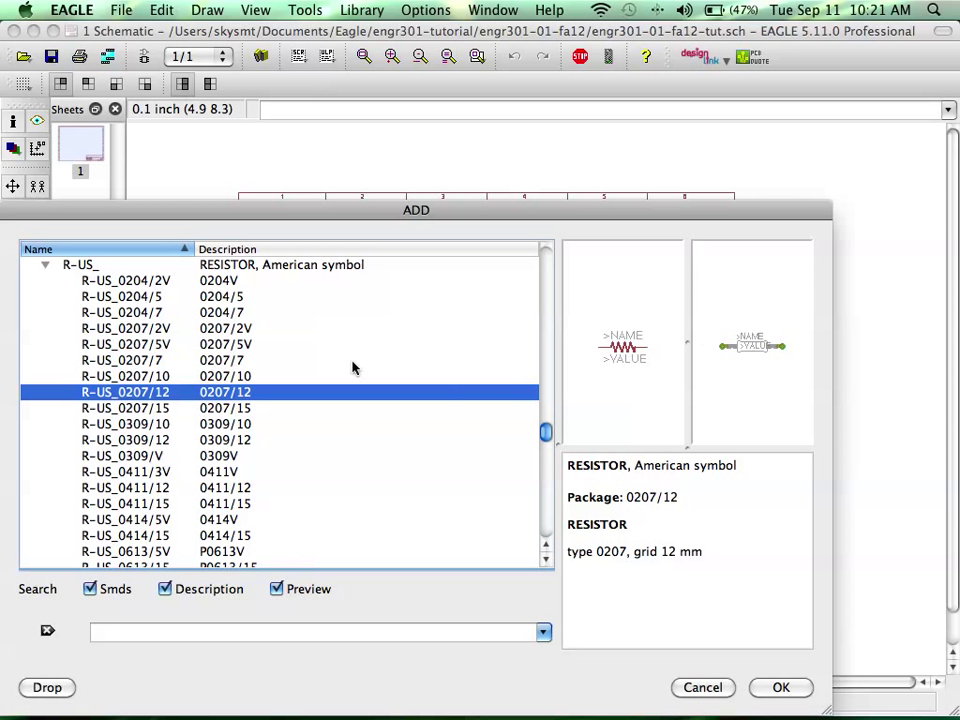
pyautogui.click(251, 380)
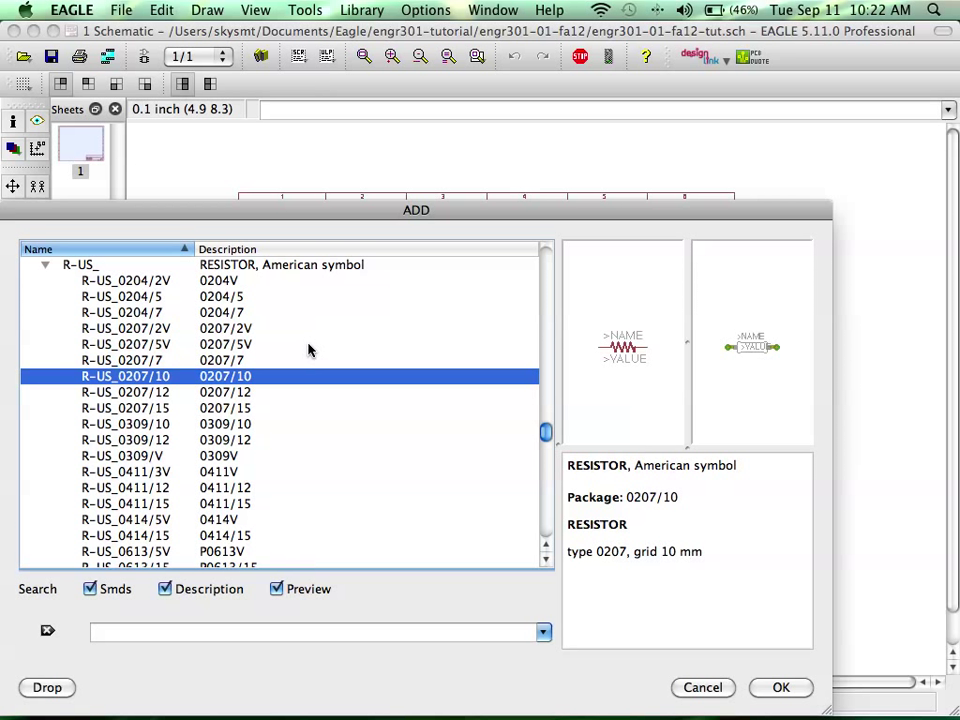
# Preview the upright 0207/2V and 0207/5V packages, and select the R-US_0207/10 resistor.
pyautogui.click(240, 329)
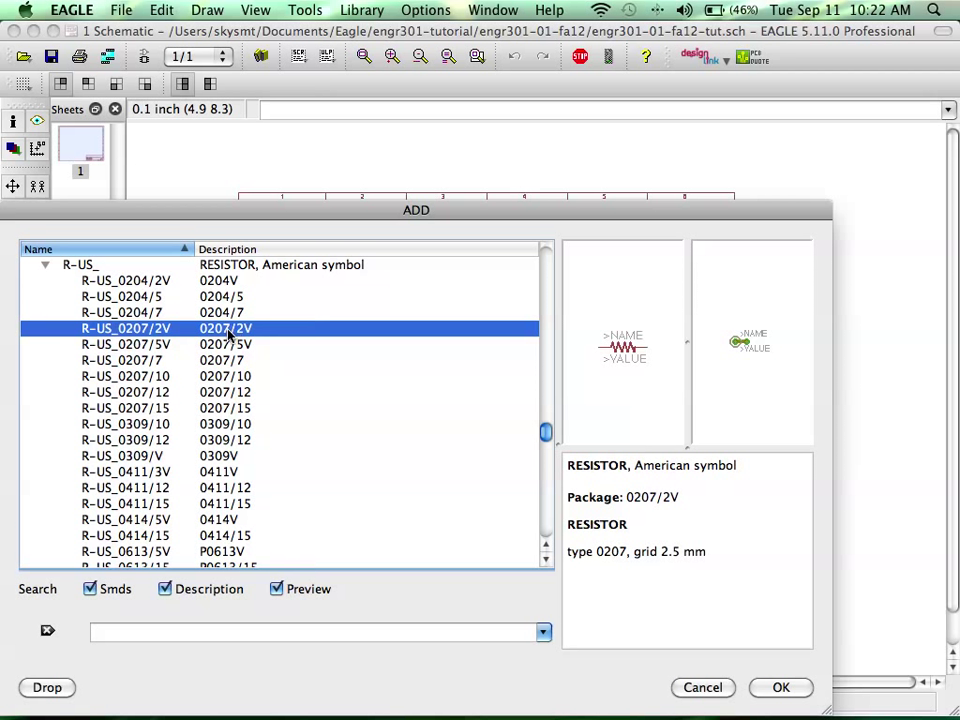
pyautogui.click(228, 345)
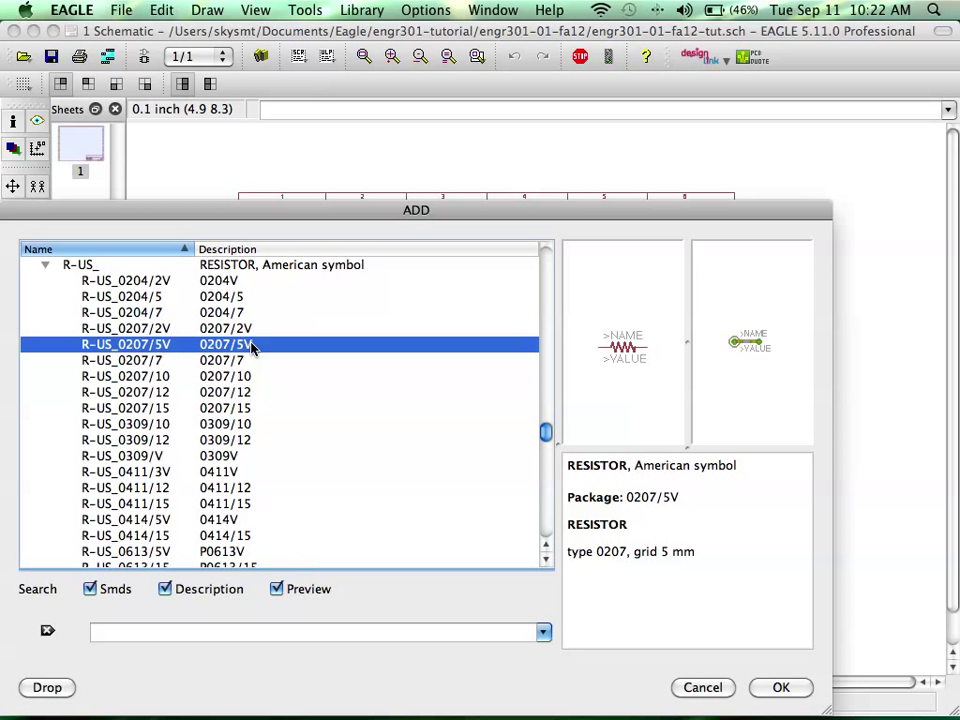
pyautogui.click(251, 331)
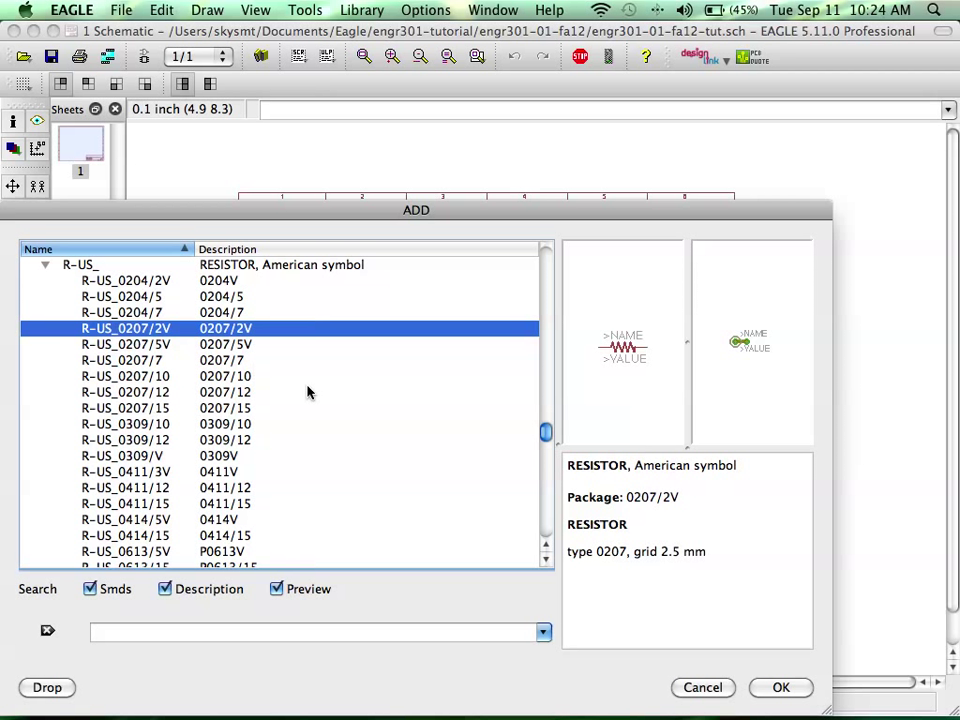
pyautogui.click(222, 380)
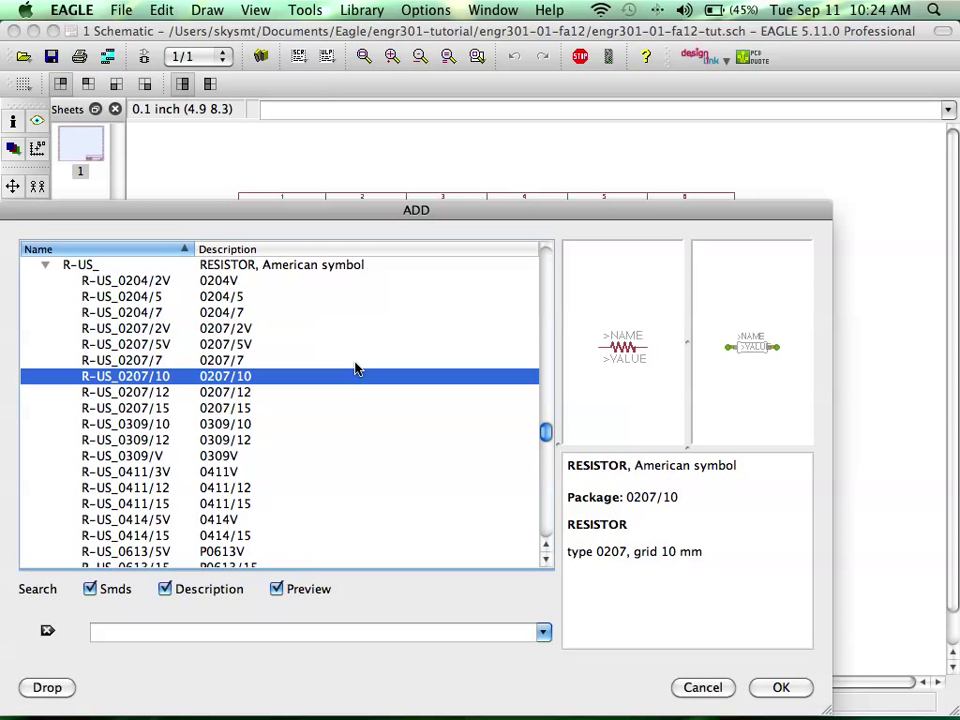
# Add the R-US_0207/10 resistor and place it horizontally in the left half of the schematic frame.
pyautogui.click(782, 688)
pyautogui.scroll(3, 369, 345)
pyautogui.scroll(-4, 347, 327)
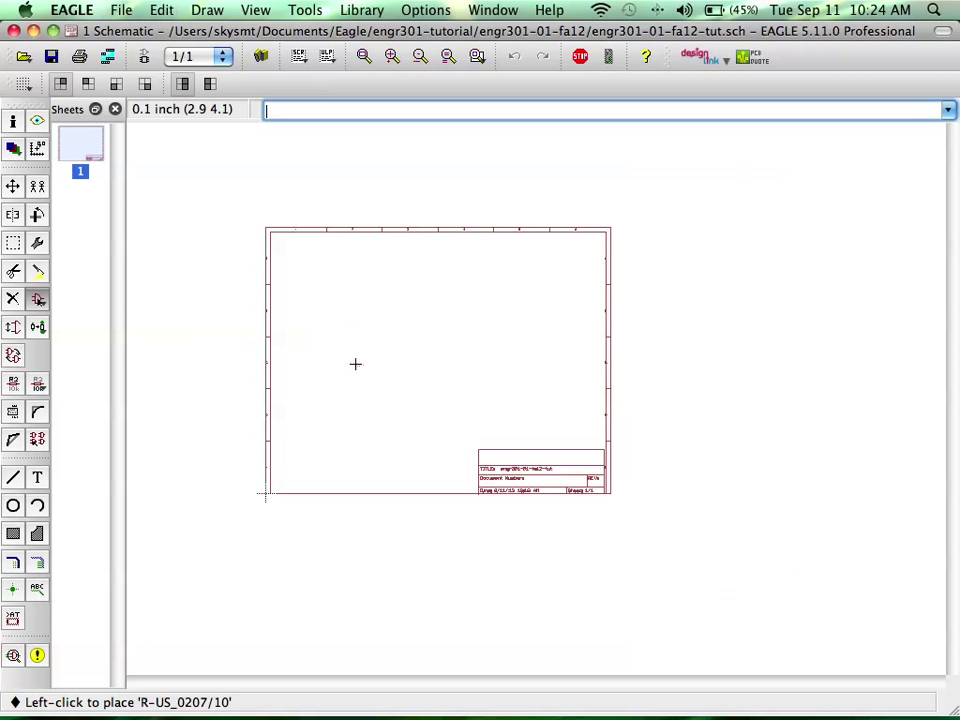
pyautogui.scroll(4, 352, 330)
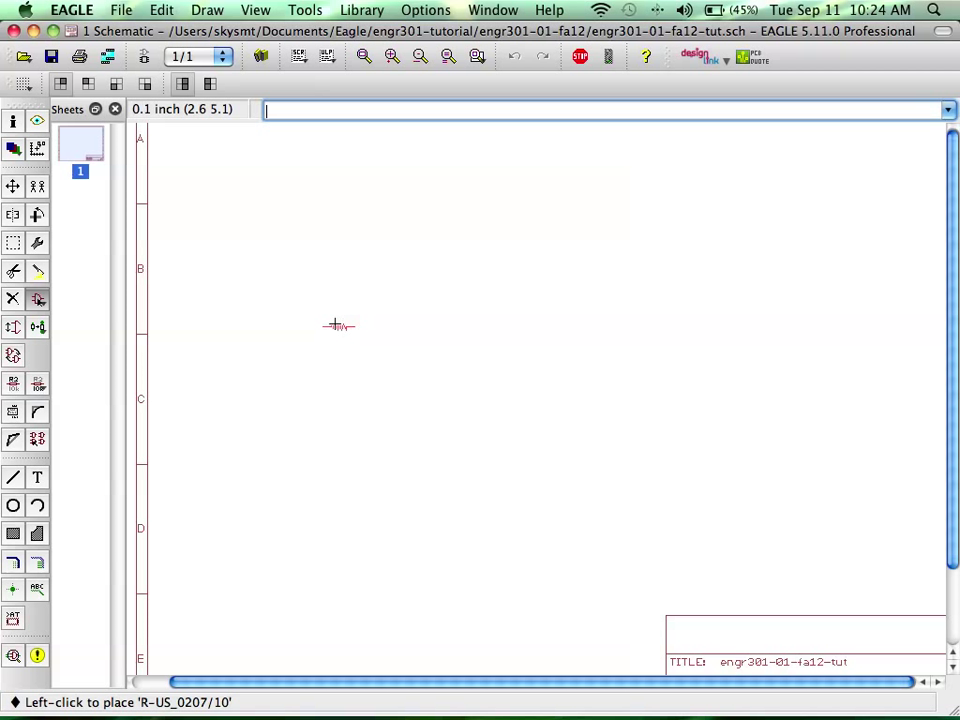
pyautogui.click(336, 325)
pyautogui.scroll(3, 398, 309)
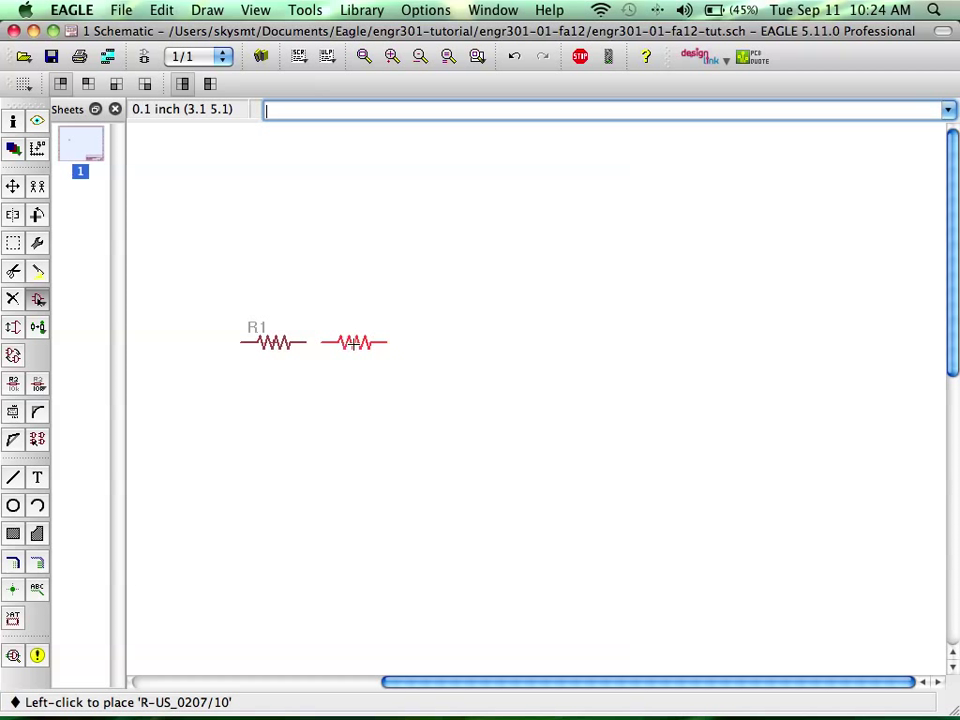
# Place a vertical resistor below and right of R1, and a horizontal one rotated 180° further right, level with R1.
pyautogui.rightClick(337, 397)
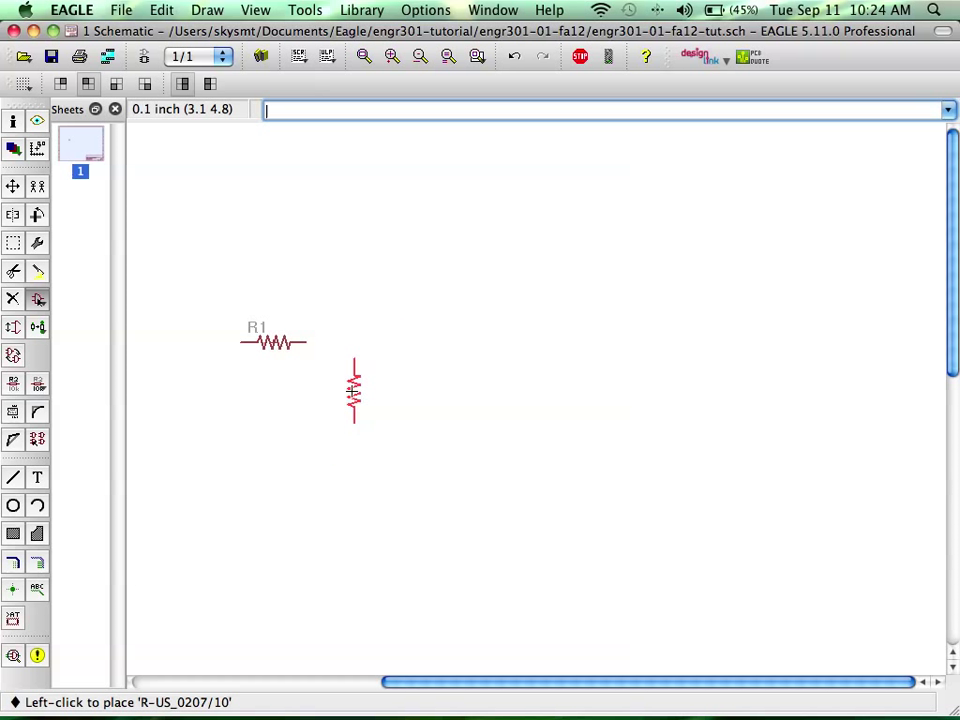
pyautogui.click(354, 407)
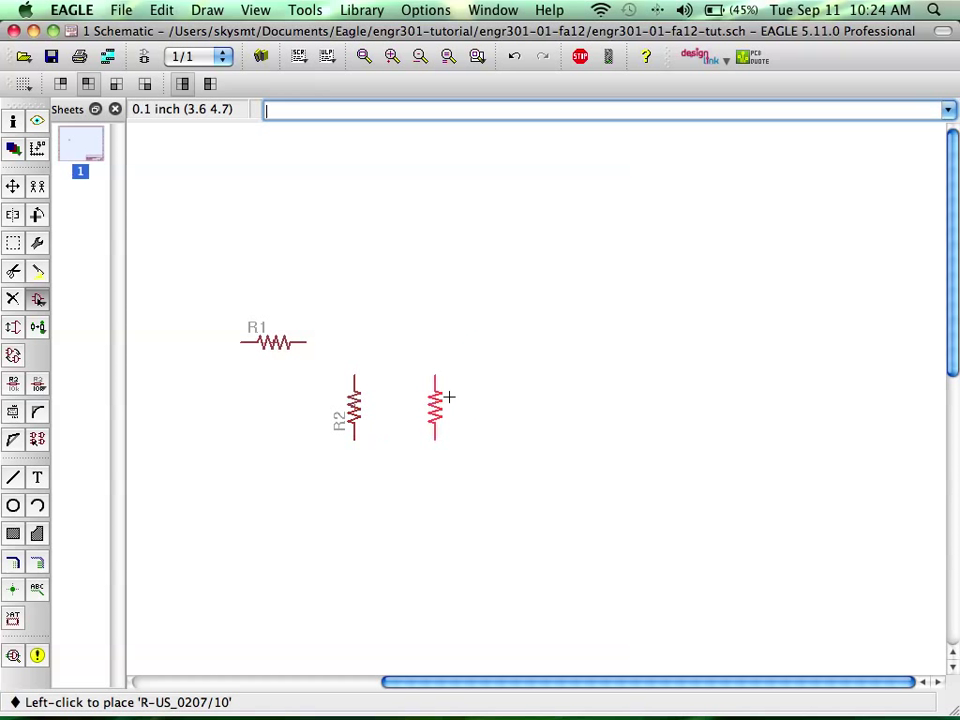
pyautogui.rightClick(413, 329)
pyautogui.click(432, 344)
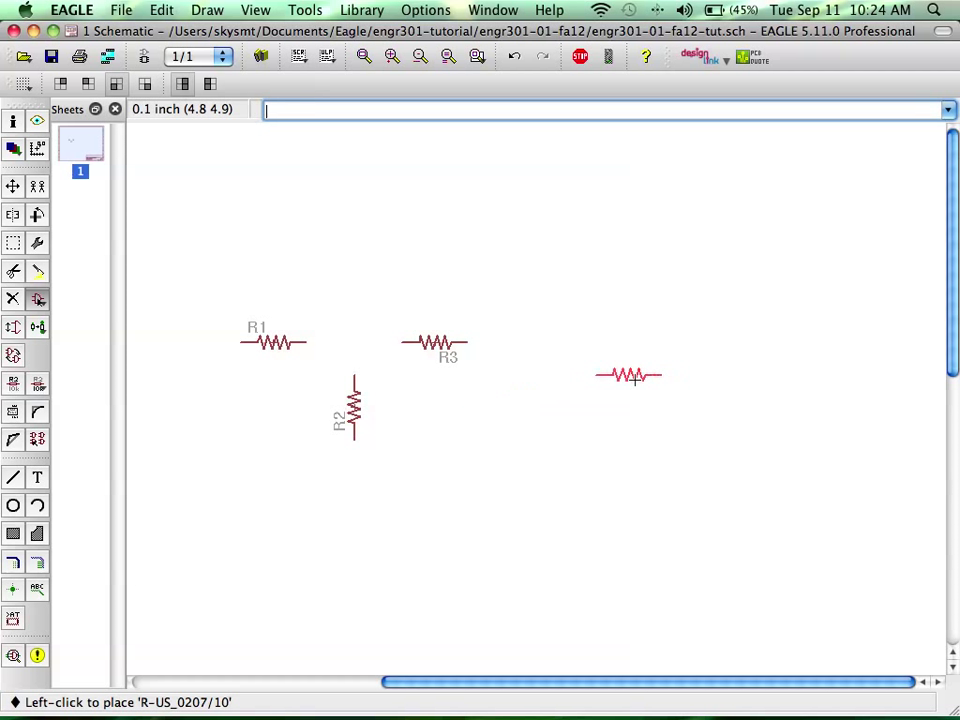
# Place three more vertical resistors, one right of R3 and two stacked farther right, and end placing R-US_0207/10.
pyautogui.rightClick(700, 390)
pyautogui.click(806, 440)
pyautogui.moveTo(724, 382); pyautogui.dragTo(357, 462, button='middle')
pyautogui.click(808, 321)
pyautogui.click(808, 466)
pyautogui.scroll(-8, 420, 429)
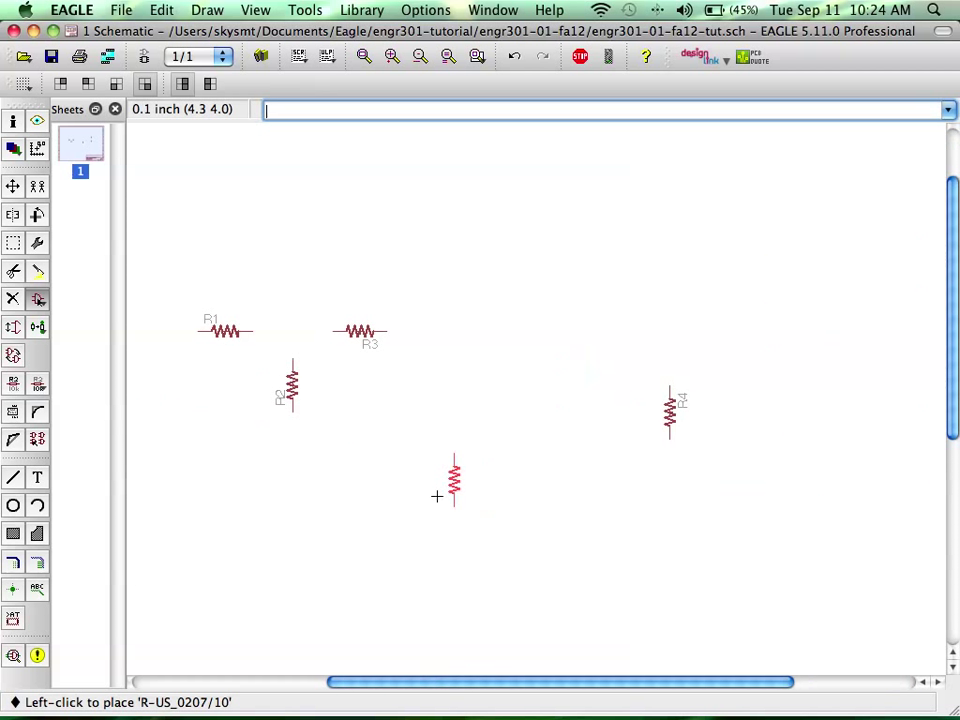
pyautogui.moveTo(505, 382); pyautogui.dragTo(482, 416, button='middle')
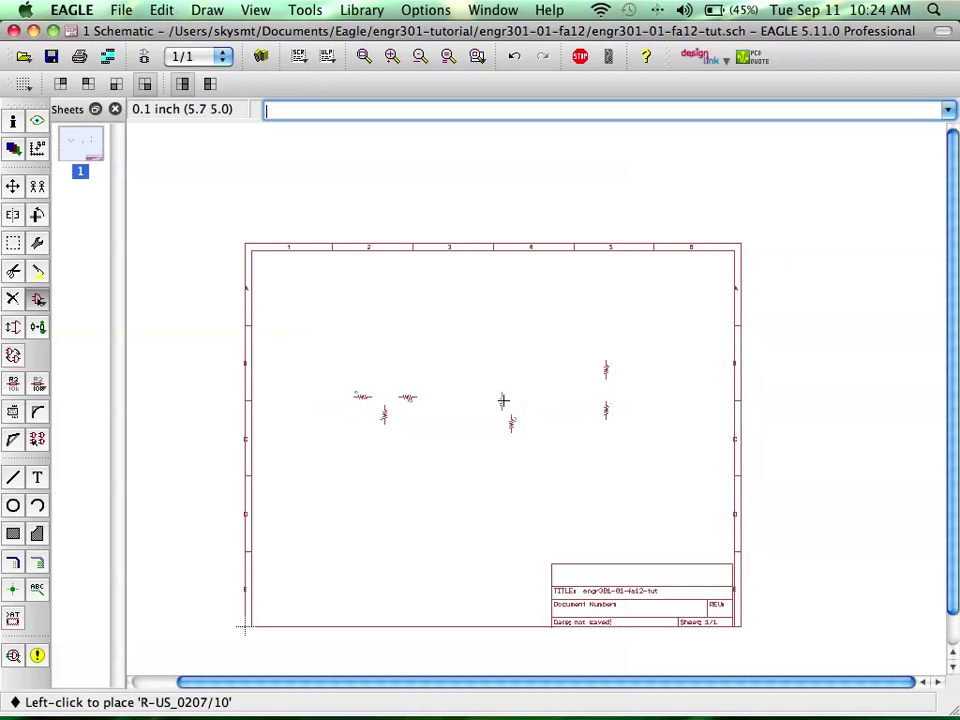
pyautogui.press('Escape')
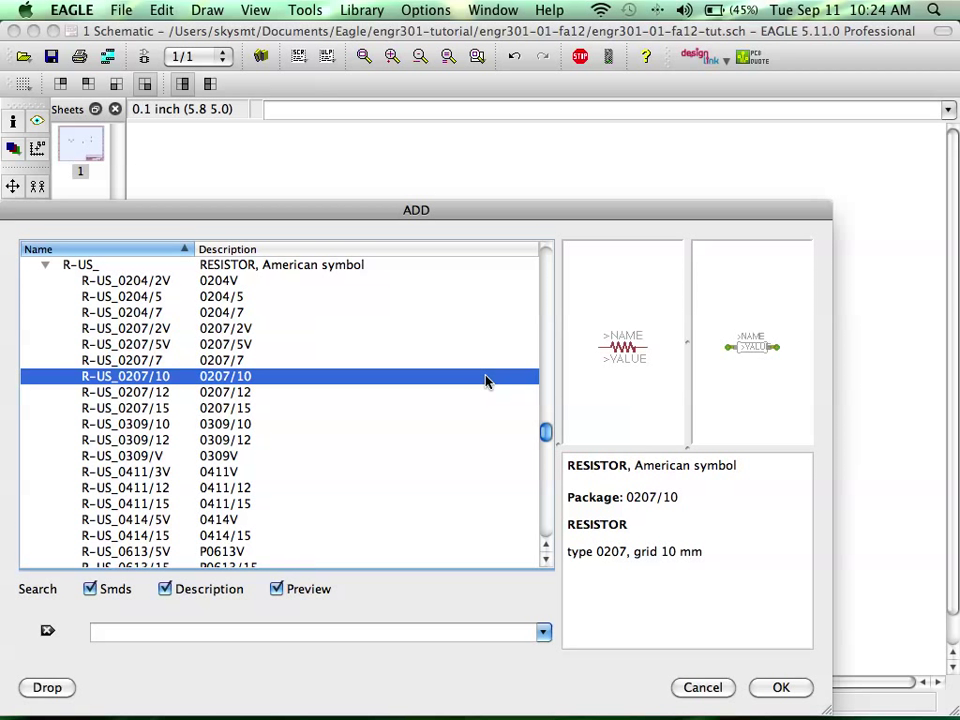
# Collapse the R-US_ resistors and expand the CPOL-US polarized capacitors in the rcl library.
pyautogui.click(72, 266)
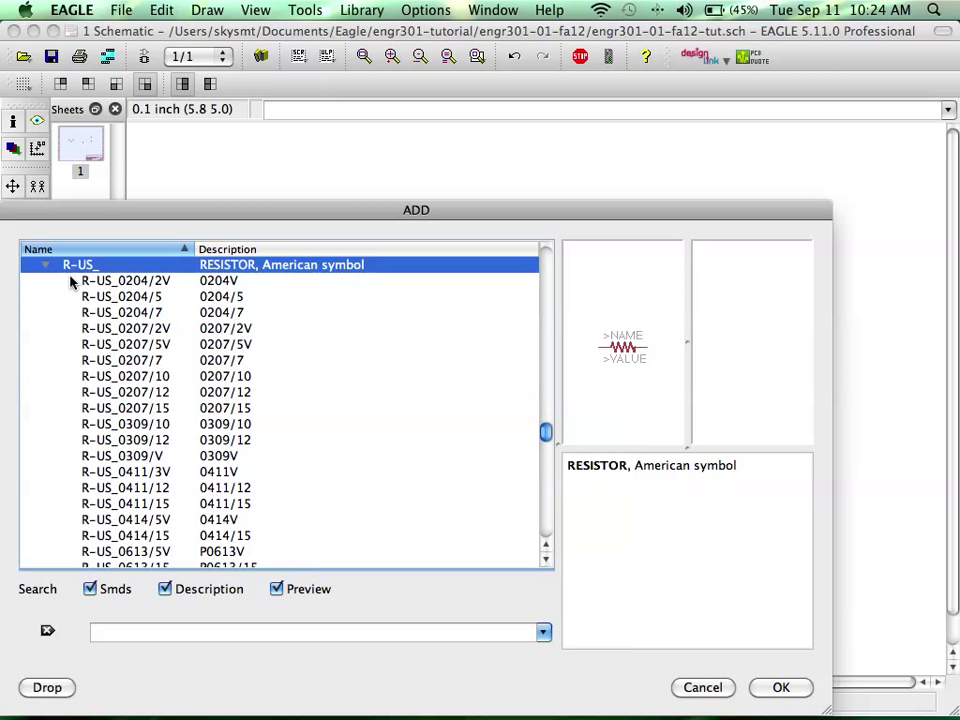
pyautogui.click(44, 266)
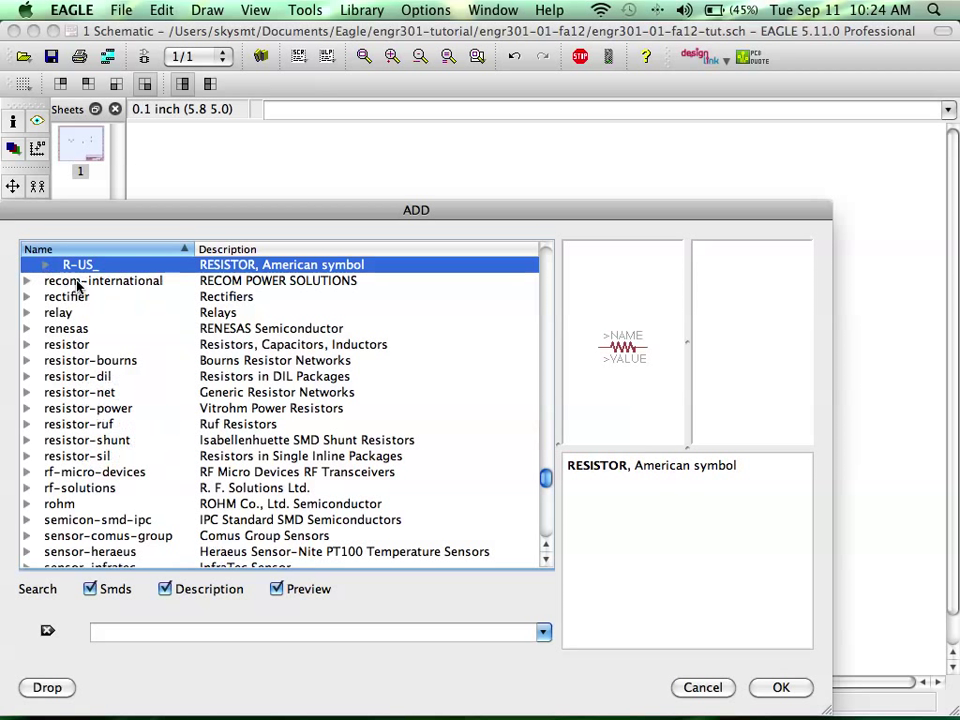
pyautogui.scroll(6, 137, 315)
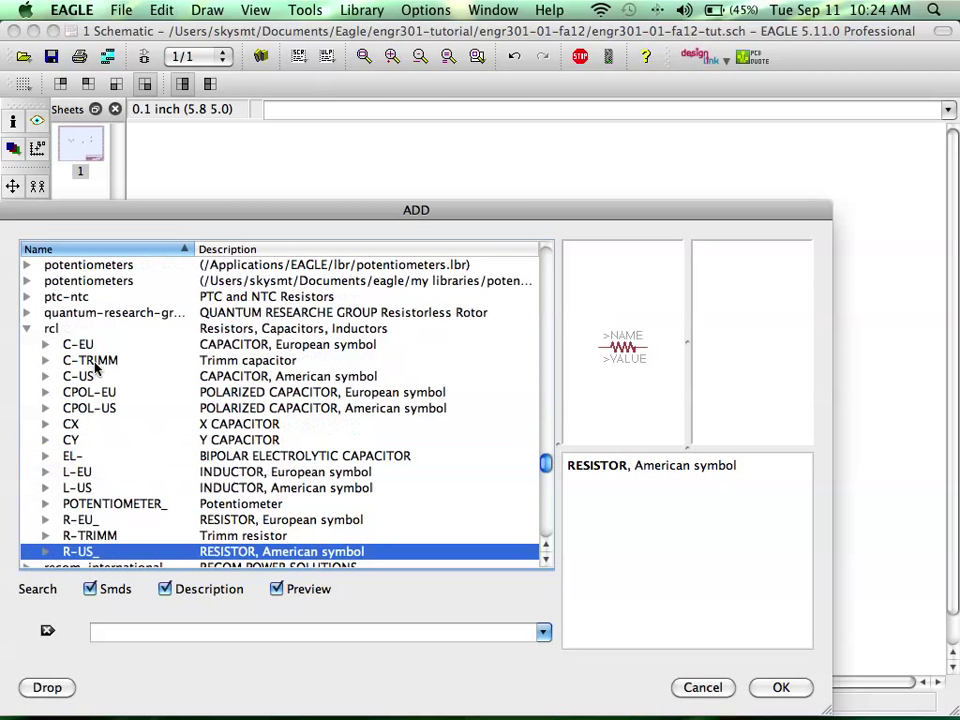
pyautogui.scroll(-1, 40, 330)
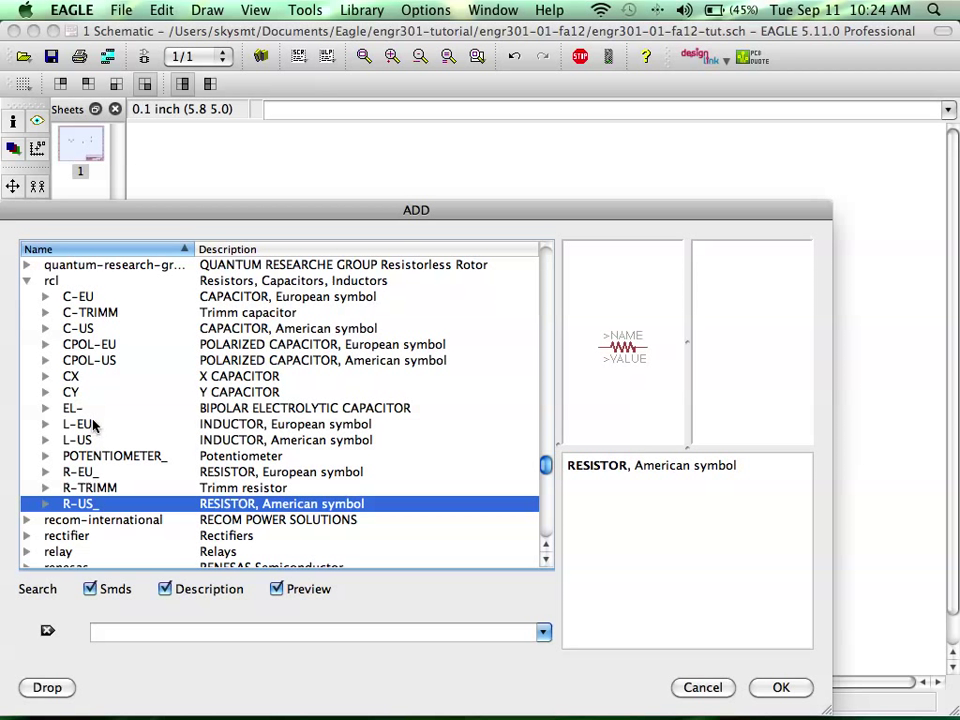
pyautogui.click(57, 363)
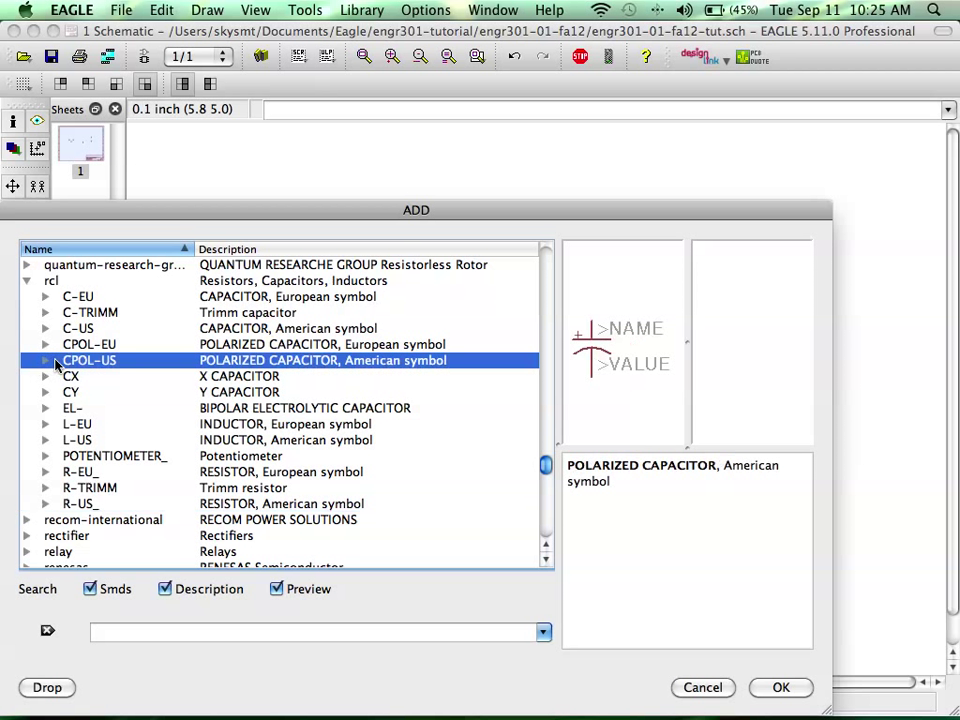
pyautogui.doubleClick(128, 358)
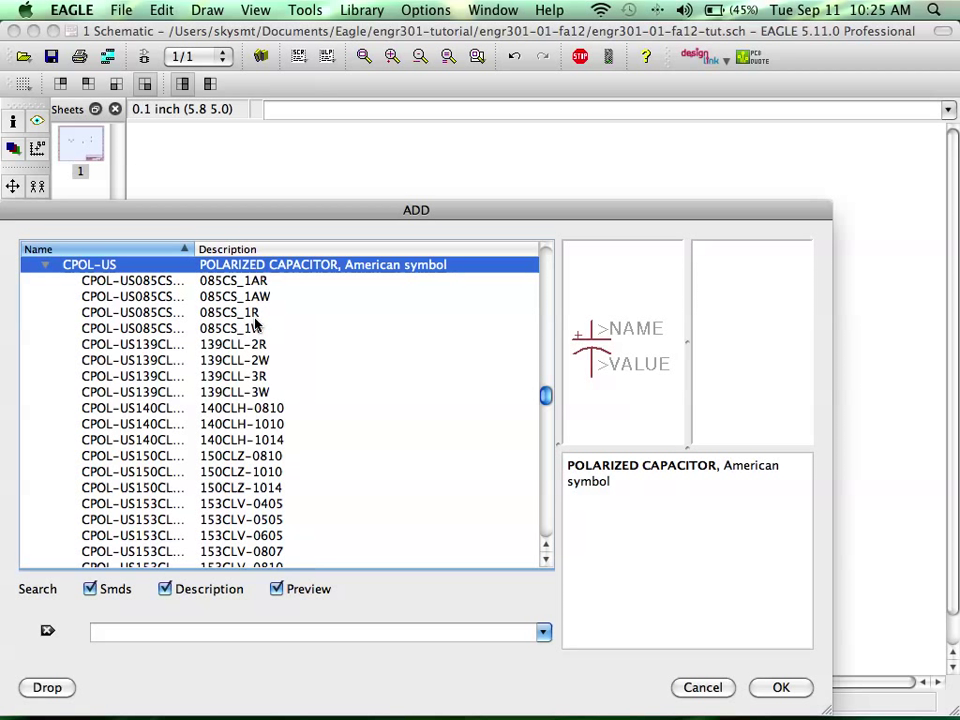
# Preview the first CPOL-US capacitor packages in the 085CS, 139CLL and 140CLH series.
pyautogui.click(200, 345)
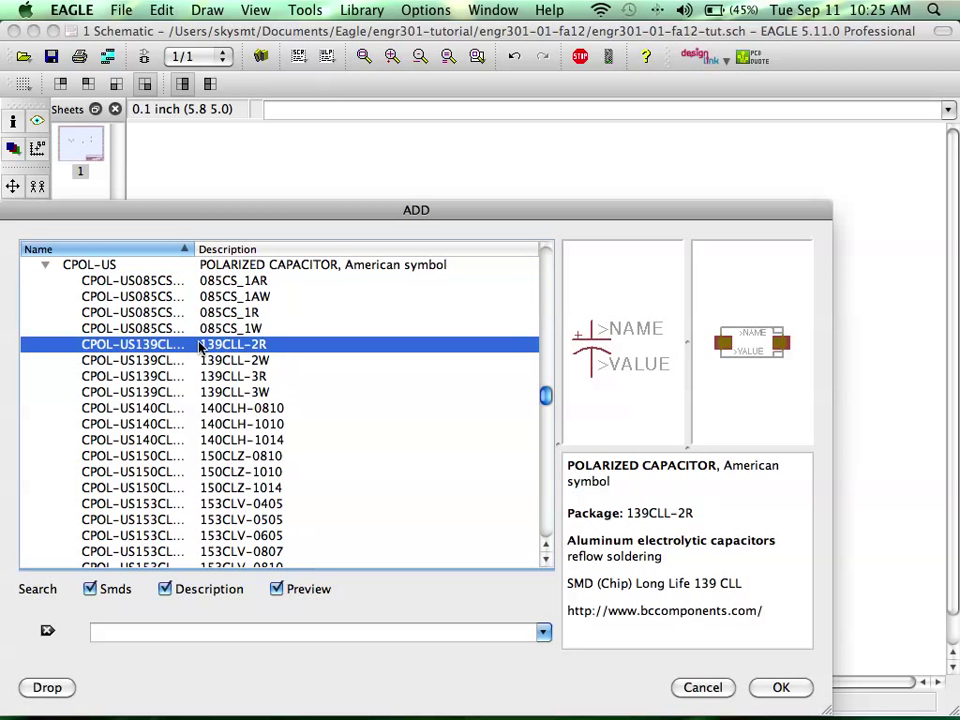
pyautogui.click(198, 314)
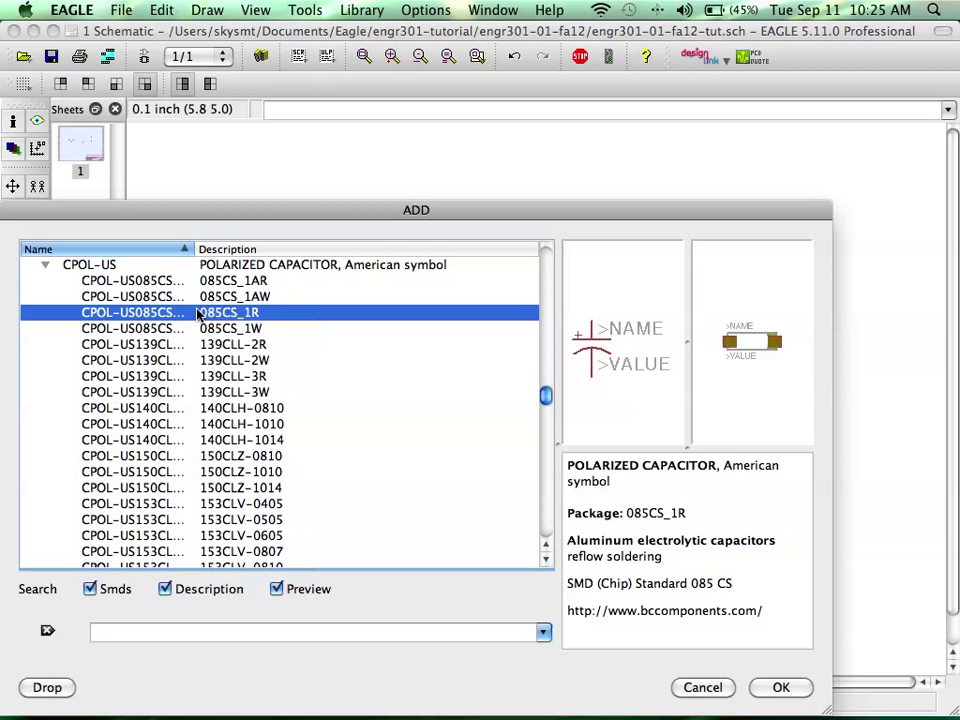
pyautogui.press('Down')
pyautogui.press('Down')
pyautogui.press('Down')
pyautogui.press('Down')
pyautogui.press('Down')
pyautogui.press('Down')
pyautogui.press('Down')
pyautogui.press('Down')
pyautogui.press('Down')
pyautogui.press('Up')
pyautogui.press('Up')
pyautogui.press('Down')
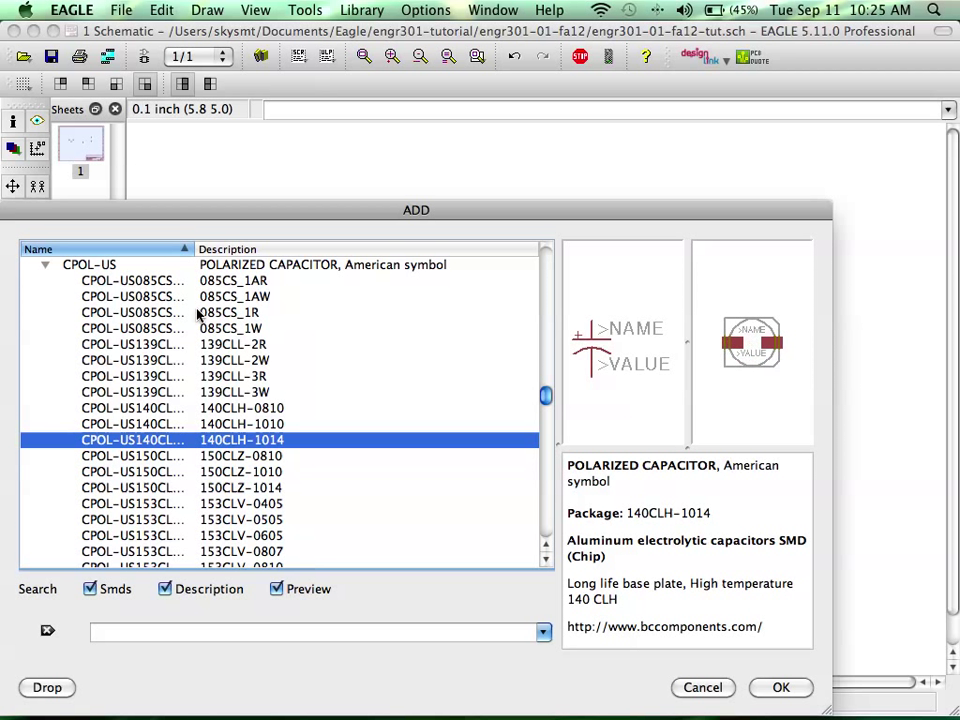
# Preview the CPOL-US packages from 150CLZ-0810 to PANASONIC_C, and return to the B45181C package.
pyautogui.press('Down')
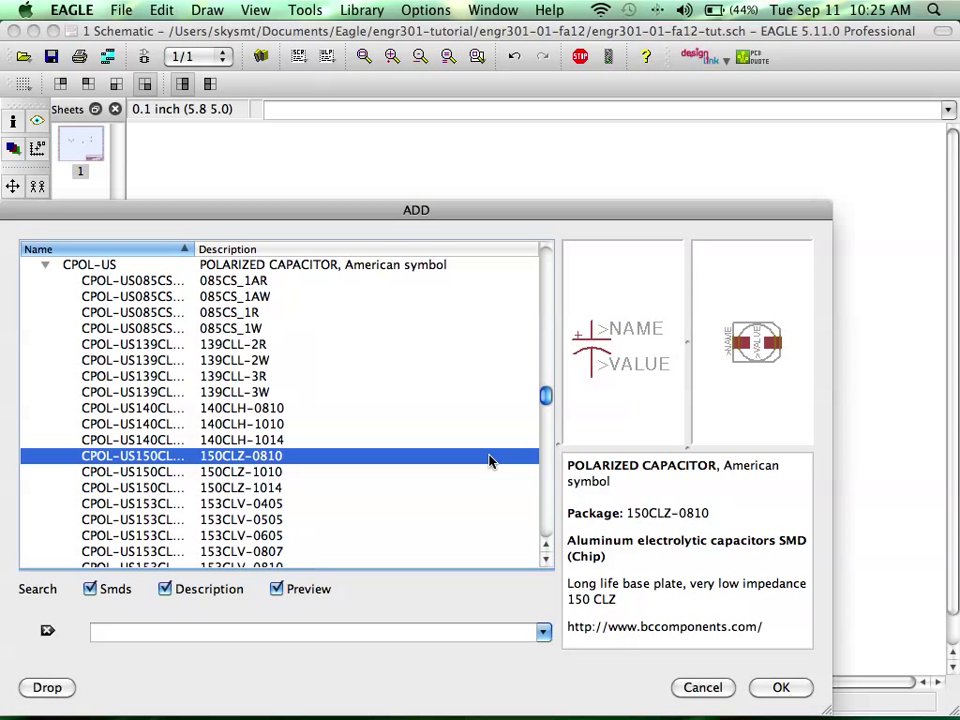
pyautogui.press('Down')
pyautogui.press('Down')
pyautogui.press('Down')
pyautogui.press('Down')
pyautogui.press('Down')
pyautogui.press('Down')
pyautogui.press('Down')
pyautogui.press('Down')
pyautogui.press('Down')
pyautogui.press('Down')
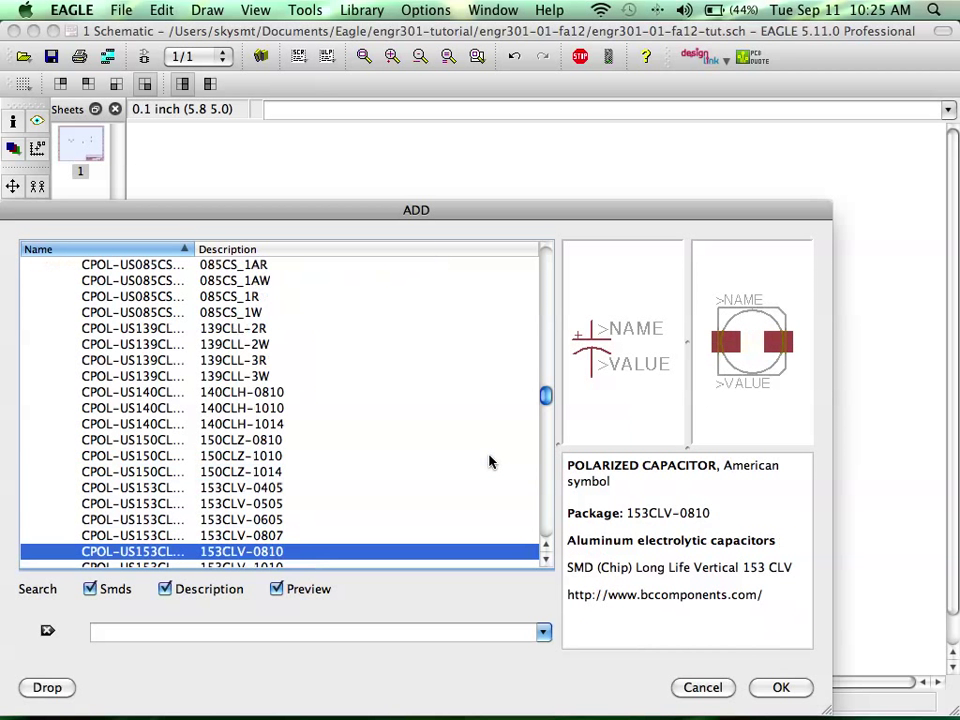
pyautogui.press('Down')
pyautogui.press('Down')
pyautogui.press('Down')
pyautogui.press('Down')
pyautogui.press('Down')
pyautogui.press('Down')
pyautogui.press('Down')
pyautogui.press('Down')
pyautogui.press('Down')
pyautogui.press('Down')
pyautogui.press('Down')
pyautogui.press('Down')
pyautogui.press('Down')
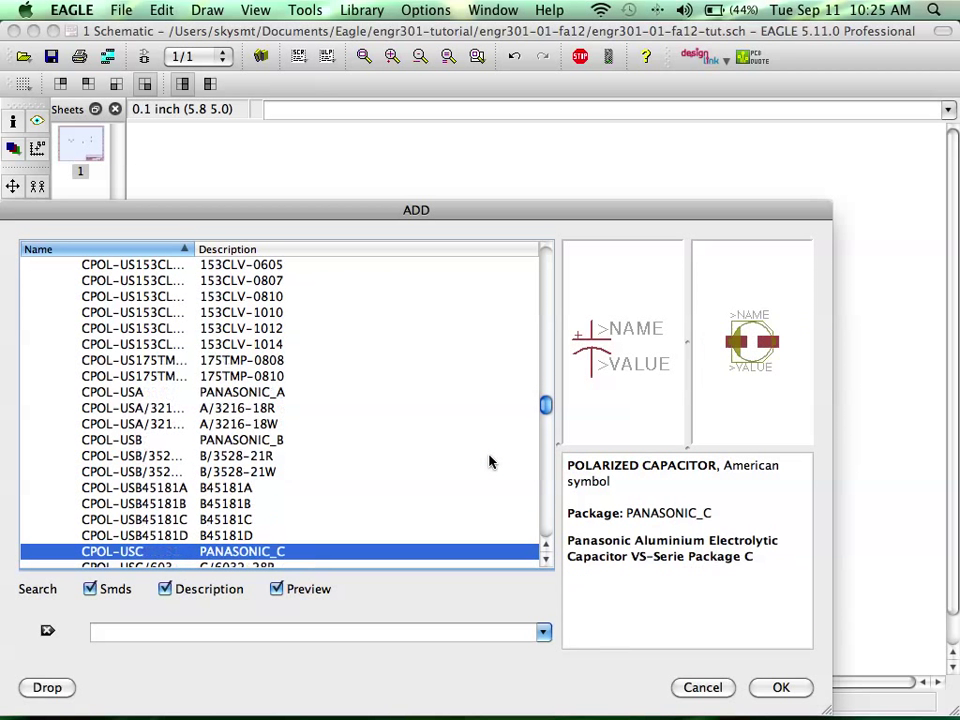
pyautogui.press('Up')
pyautogui.press('Up')
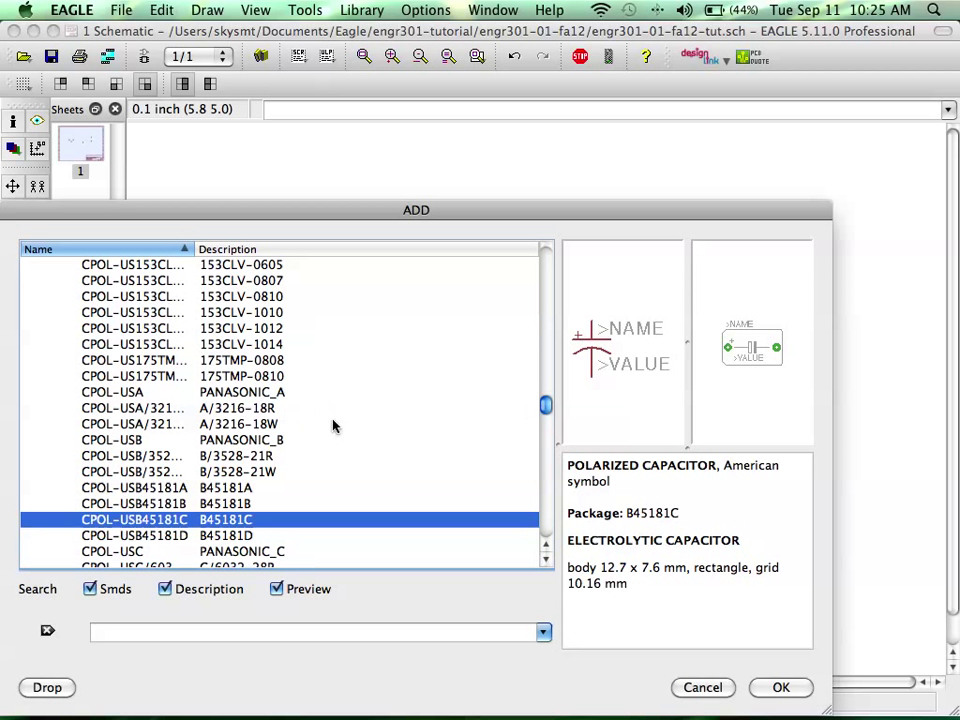
# Preview the CPOL-US packages from B45181D down to the small electrolytic E2,5-4R package.
pyautogui.press('Down')
pyautogui.press('Down')
pyautogui.press('Down')
pyautogui.press('Down')
pyautogui.press('Down')
pyautogui.press('Down')
pyautogui.press('Down')
pyautogui.press('Down')
pyautogui.press('Down')
pyautogui.press('Down')
pyautogui.press('Down')
pyautogui.press('Down')
pyautogui.press('Down')
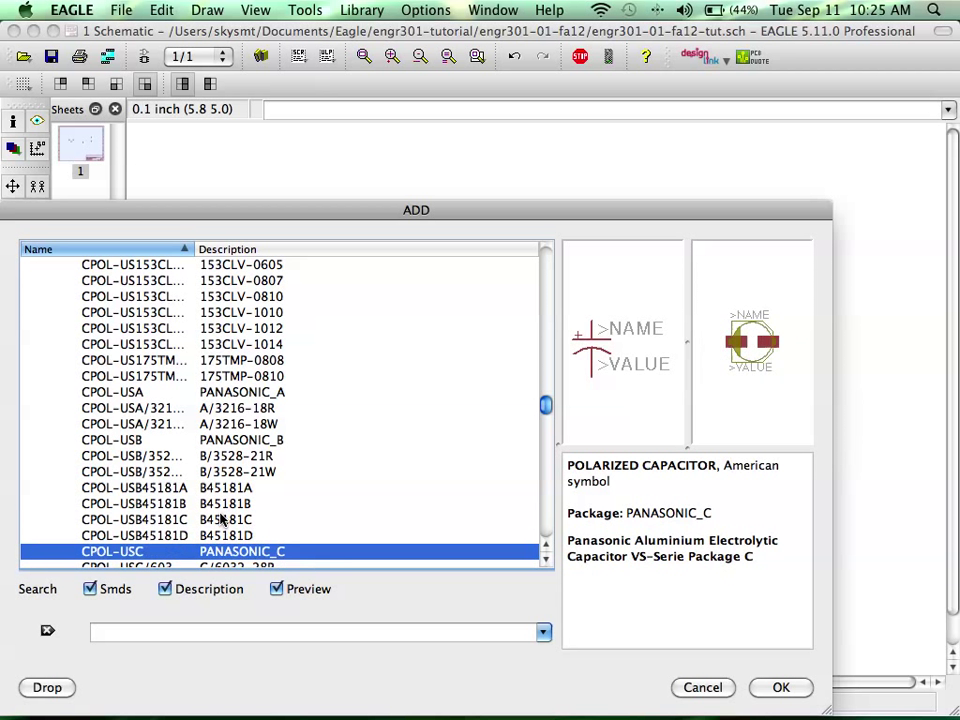
pyautogui.press('Down')
pyautogui.press('Down')
pyautogui.press('Down')
pyautogui.press('Down')
pyautogui.press('Down')
pyautogui.press('Down')
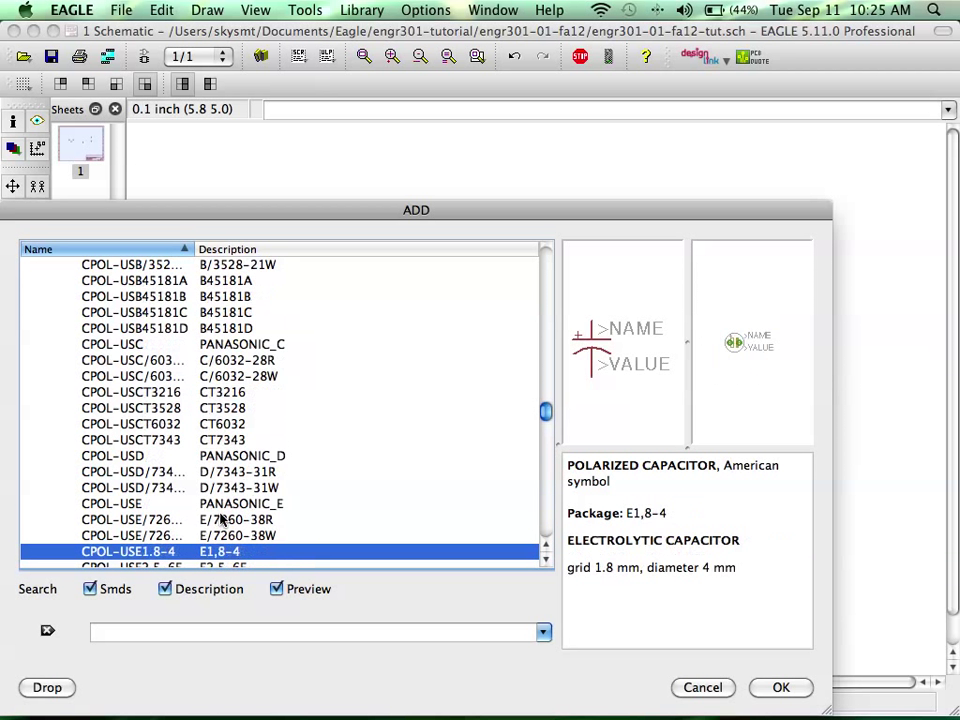
pyautogui.press('Down')
pyautogui.press('Down')
pyautogui.press('Down')
pyautogui.press('Down')
pyautogui.press('Down')
pyautogui.press('Down')
pyautogui.press('Down')
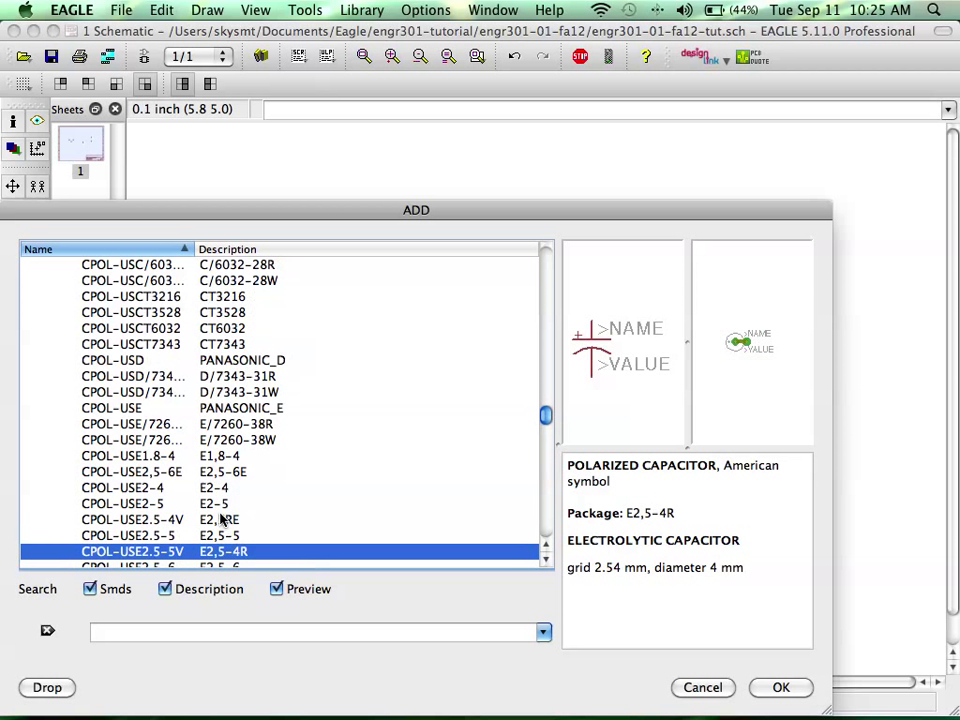
# Compare the grid and diameter of the E3,5-8, E3,5-10 and E5-4 electrolytic capacitor packages.
pyautogui.click(222, 518)
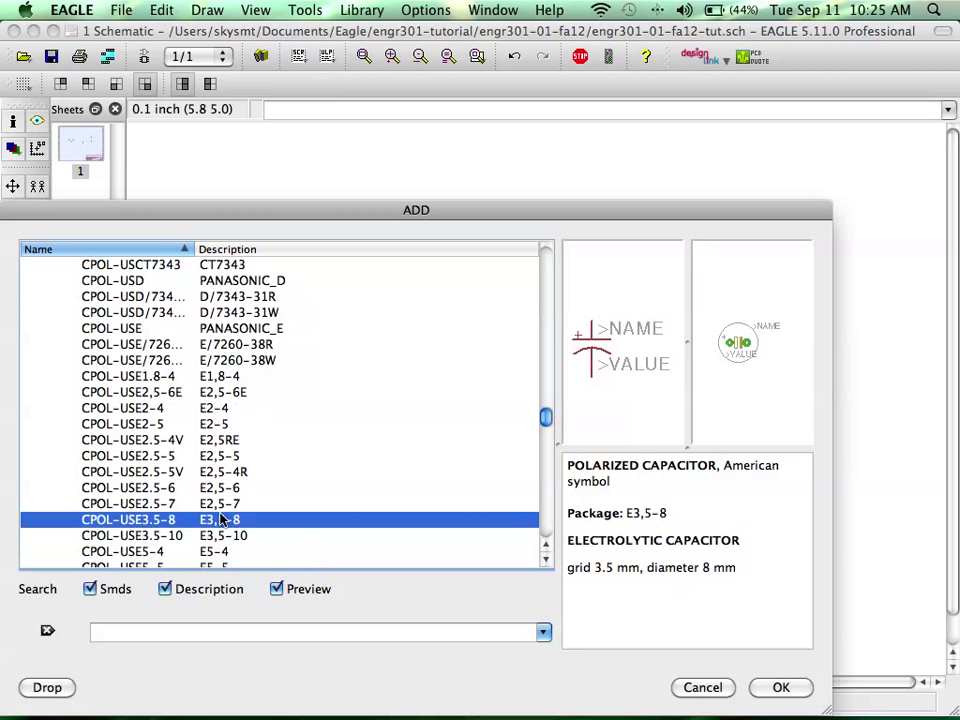
pyautogui.press('Down')
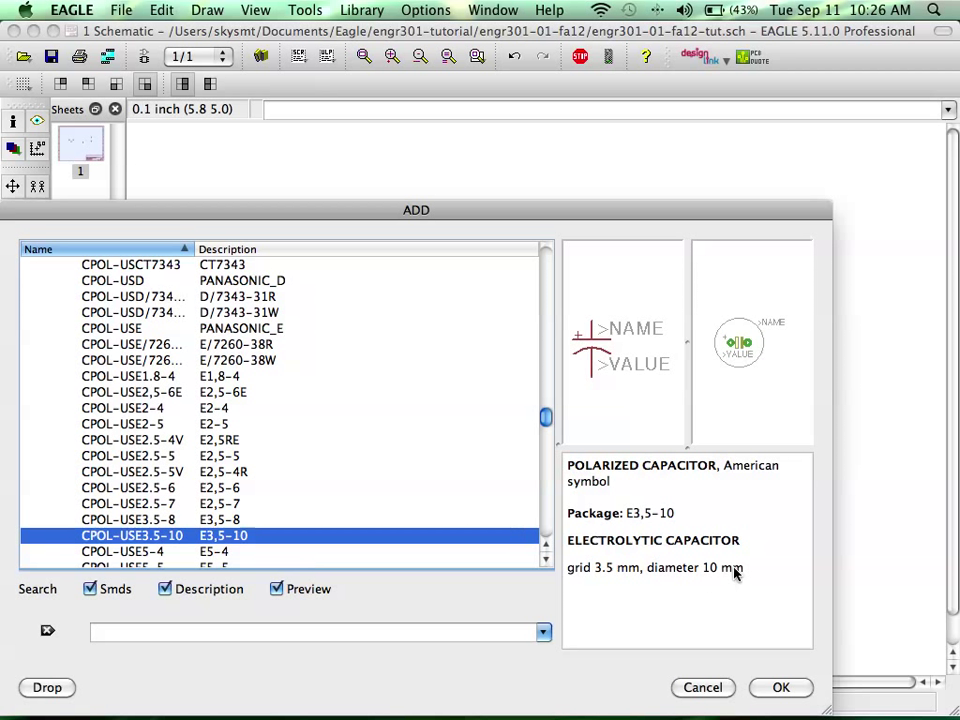
pyautogui.click(215, 519)
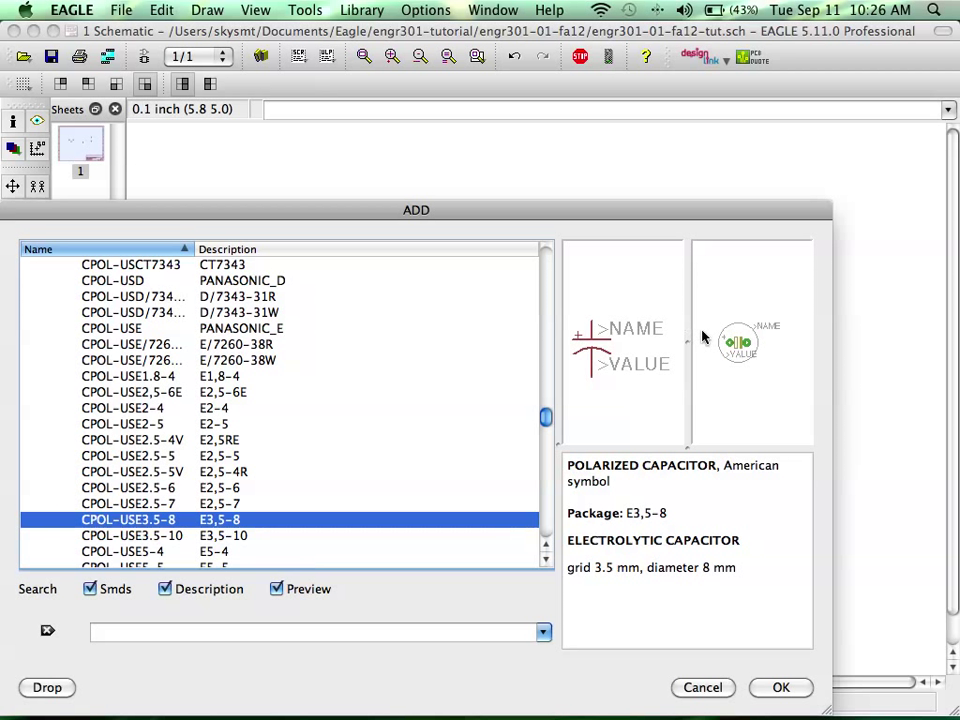
pyautogui.click(215, 551)
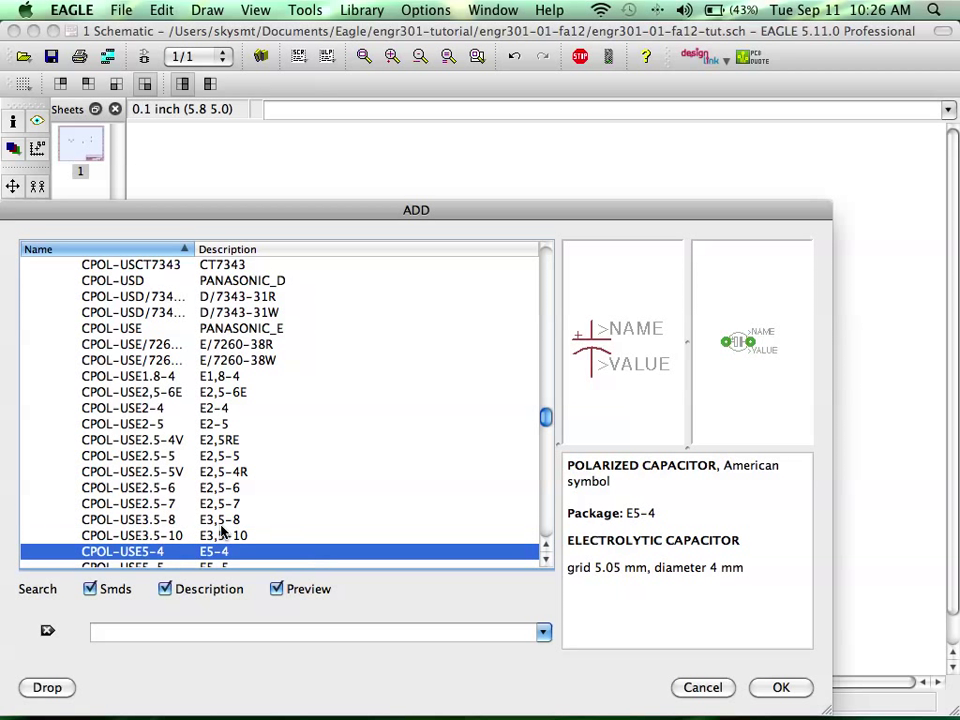
# Add the CPOL-USE3.5-10 polarized capacitor and place two upright between R3 and R4.
pyautogui.click(222, 537)
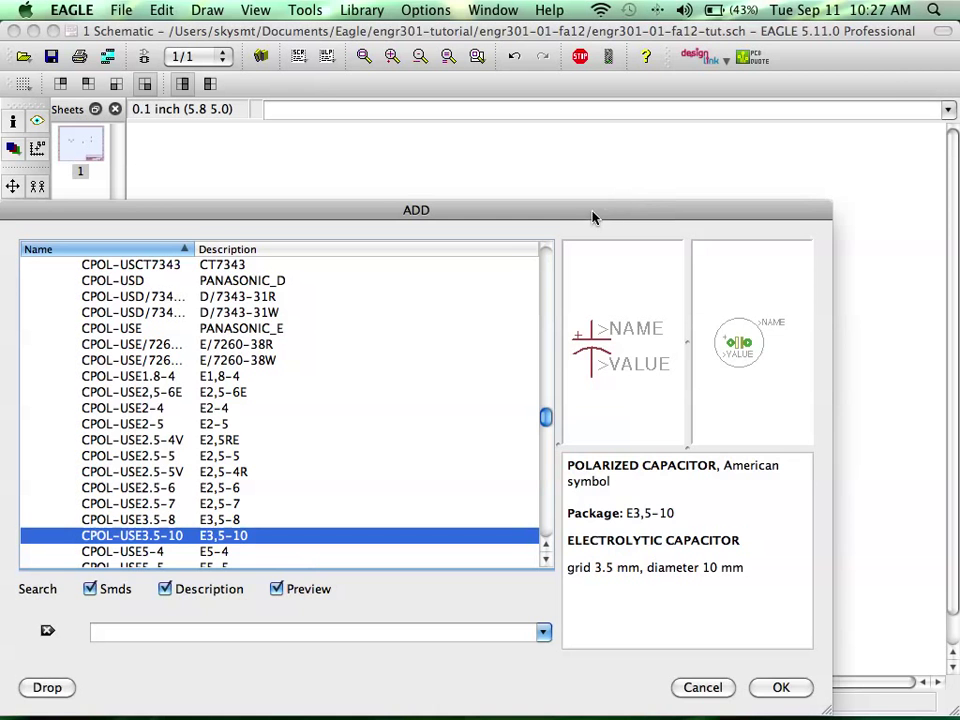
pyautogui.moveTo(594, 214); pyautogui.dragTo(630, 192)
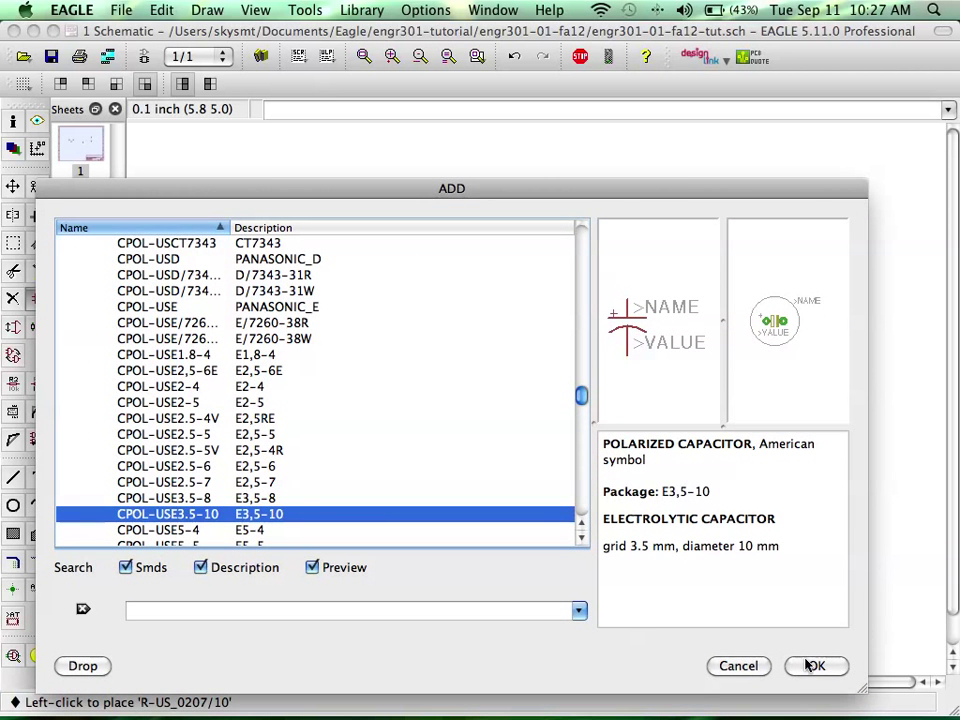
pyautogui.click(814, 666)
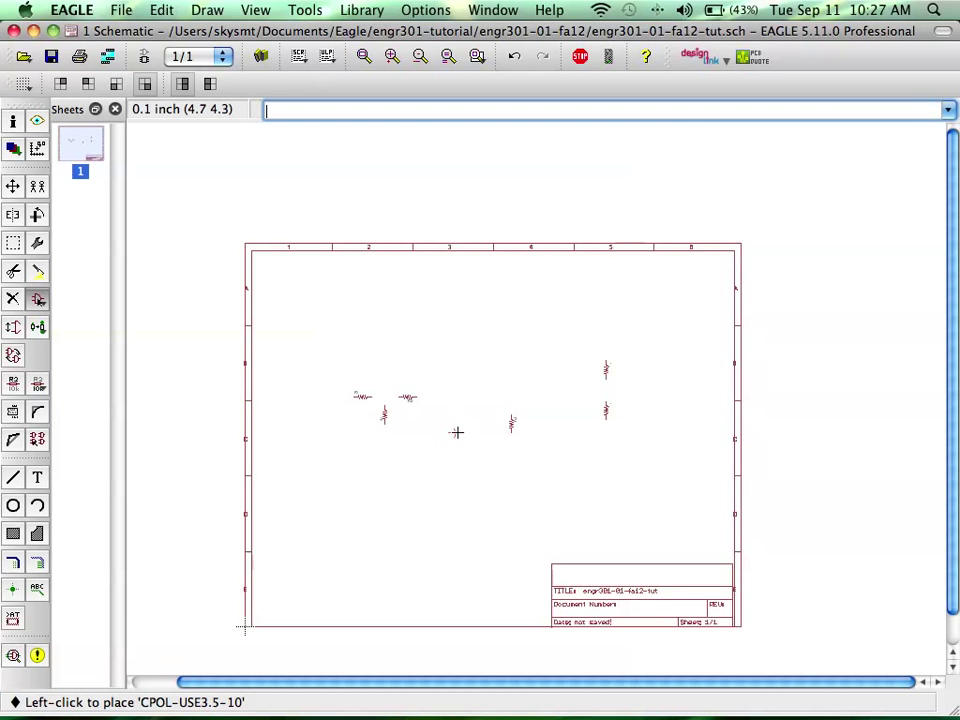
pyautogui.scroll(3, 453, 430)
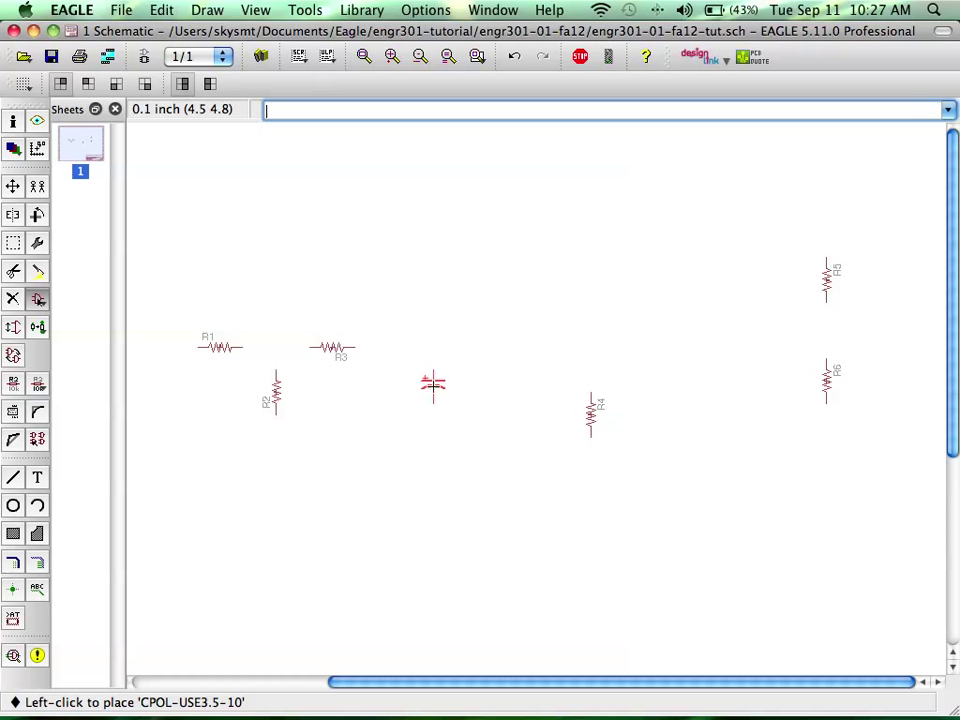
pyautogui.click(422, 384)
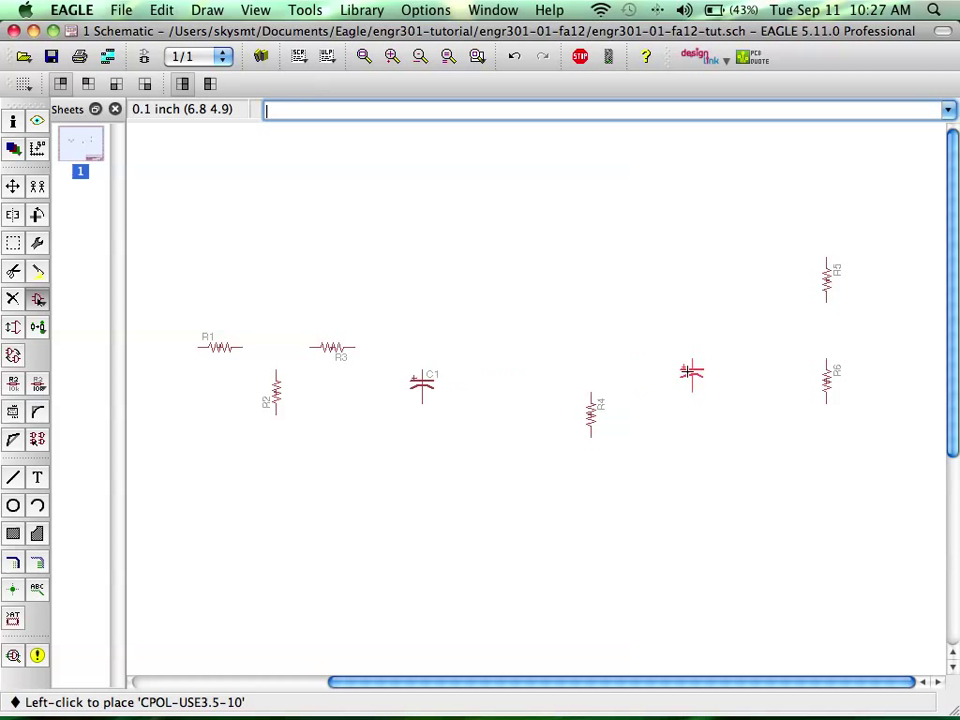
pyautogui.click(557, 385)
pyautogui.scroll(-2, 467, 437)
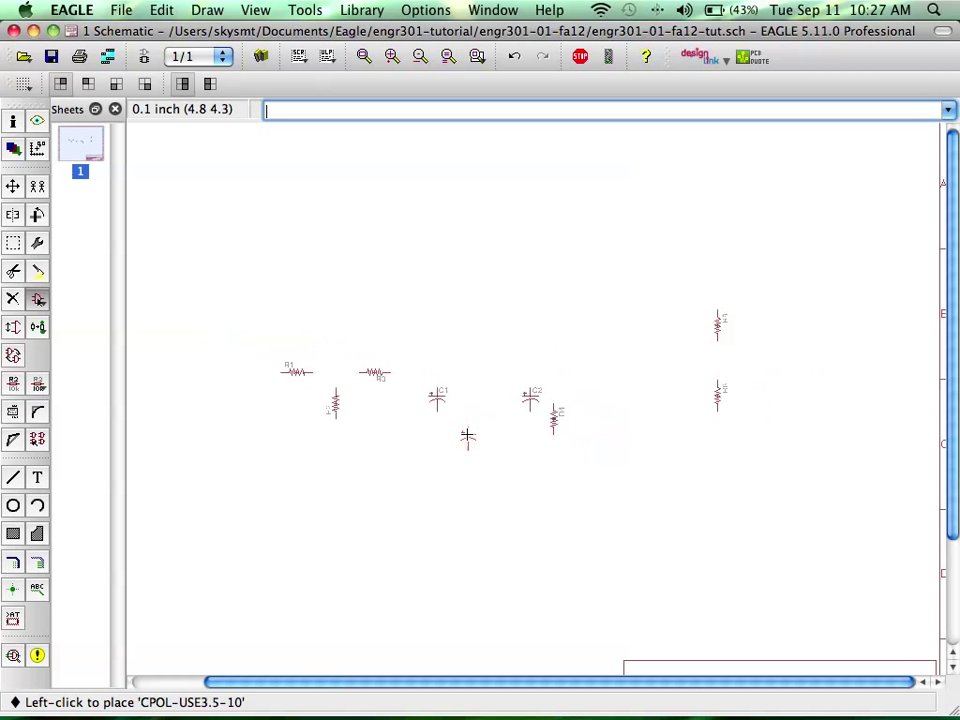
# Stop placing CPOL-USE3.5-10 capacitors, return to the part selection, and collapse the CPOL-US and rcl entries.
pyautogui.moveTo(467, 437); pyautogui.dragTo(508, 444, button='middle')
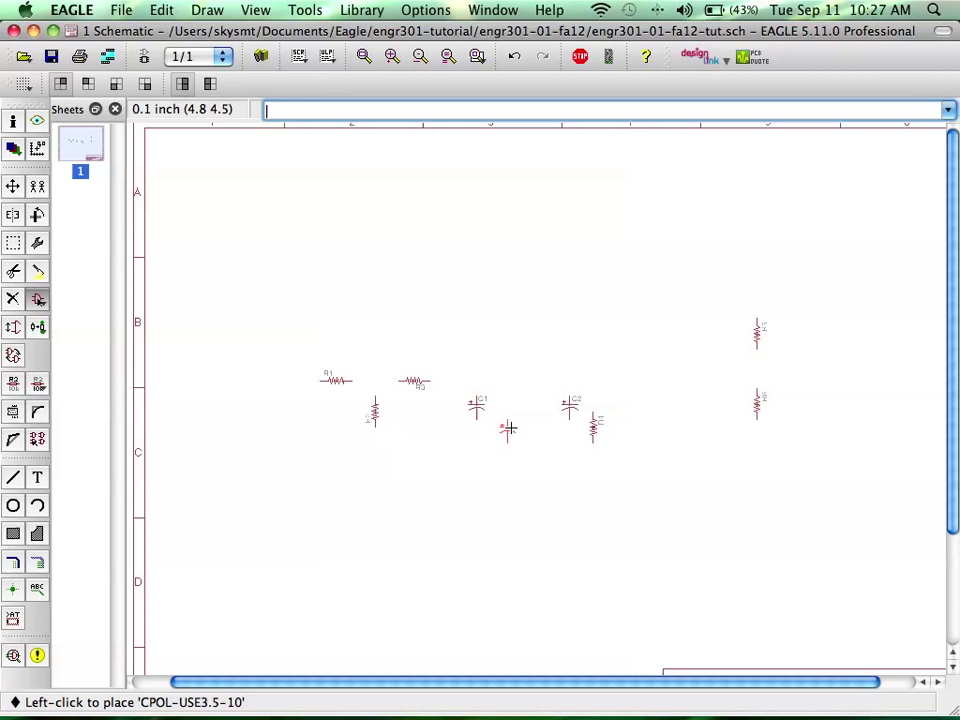
pyautogui.press('Escape')
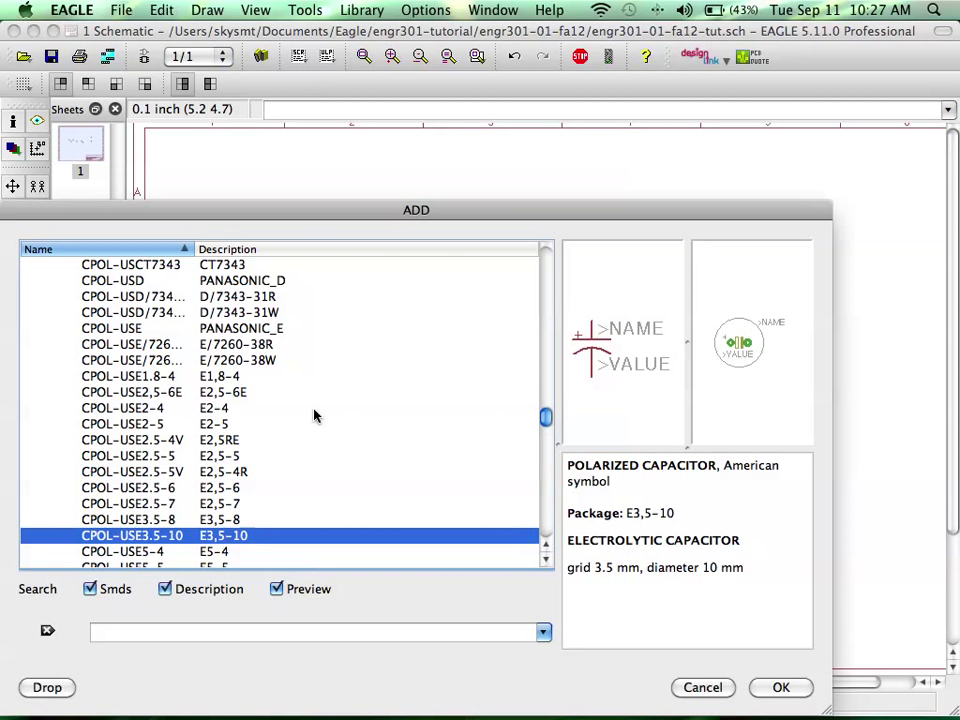
pyautogui.scroll(15, 318, 418)
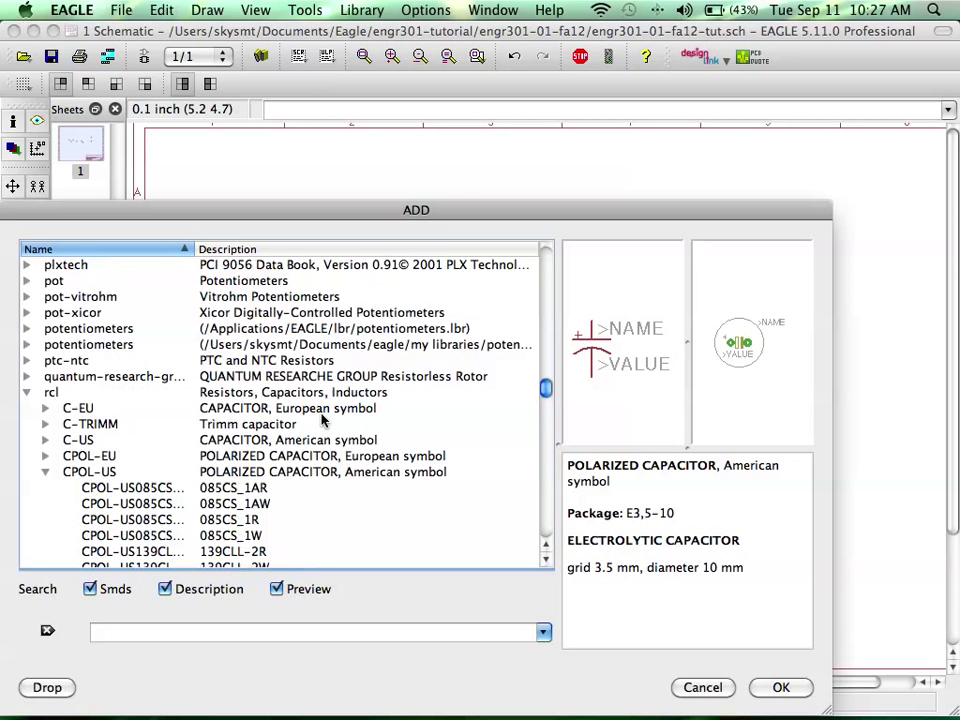
pyautogui.click(45, 471)
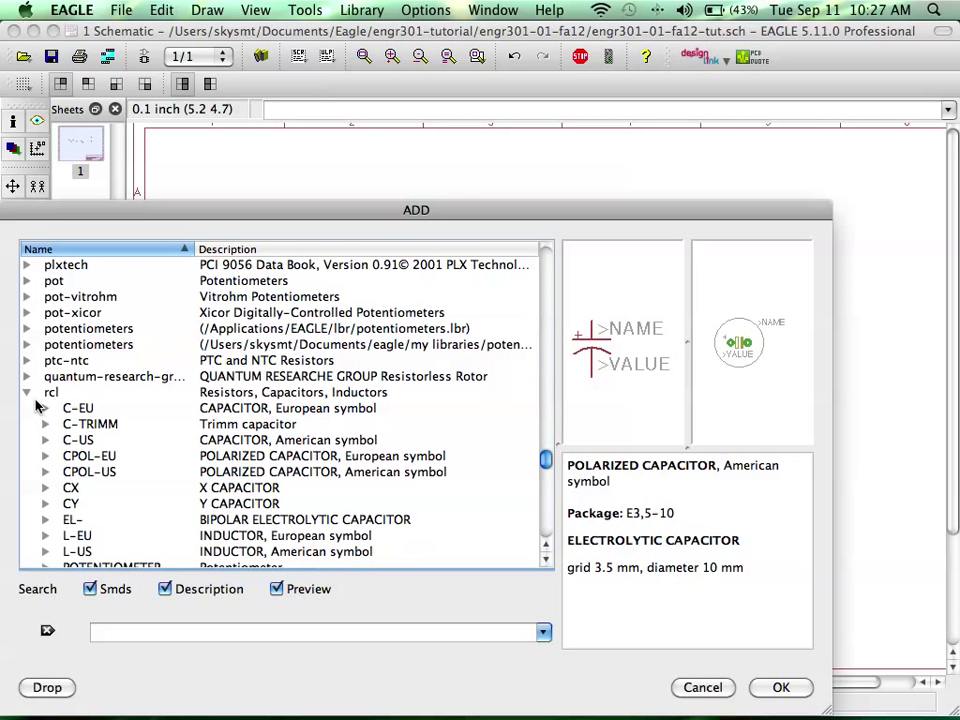
pyautogui.click(27, 393)
# Find the v-reg voltage regulator library, expand it, and preview the 78LXX part.
pyautogui.scroll(-5, 139, 388)
pyautogui.scroll(3, 139, 388)
pyautogui.scroll(-8, 139, 388)
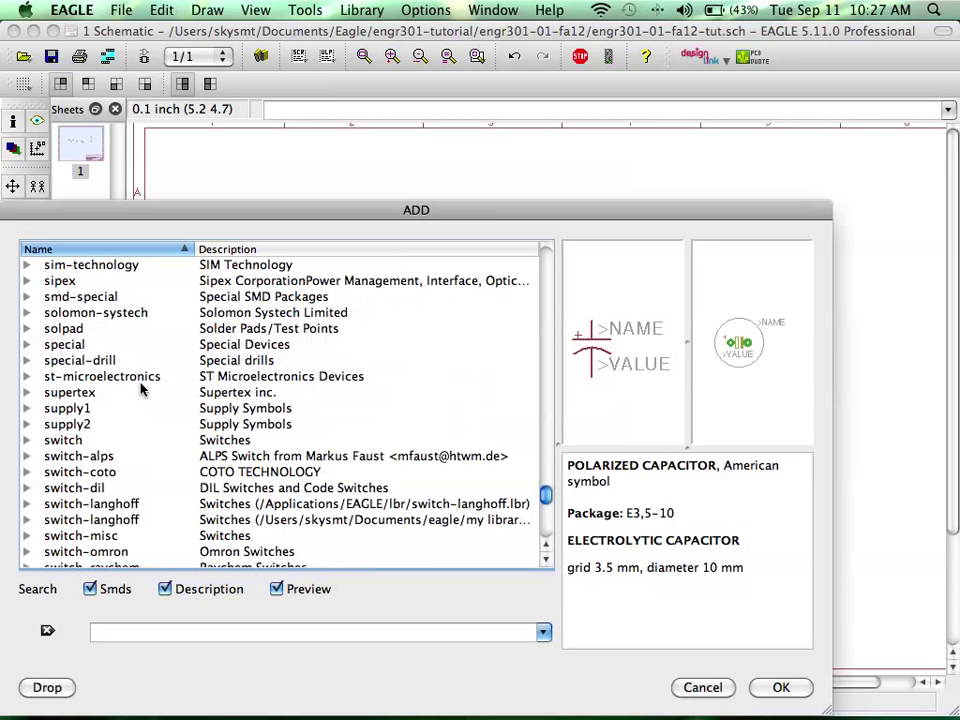
pyautogui.scroll(3, 180, 408)
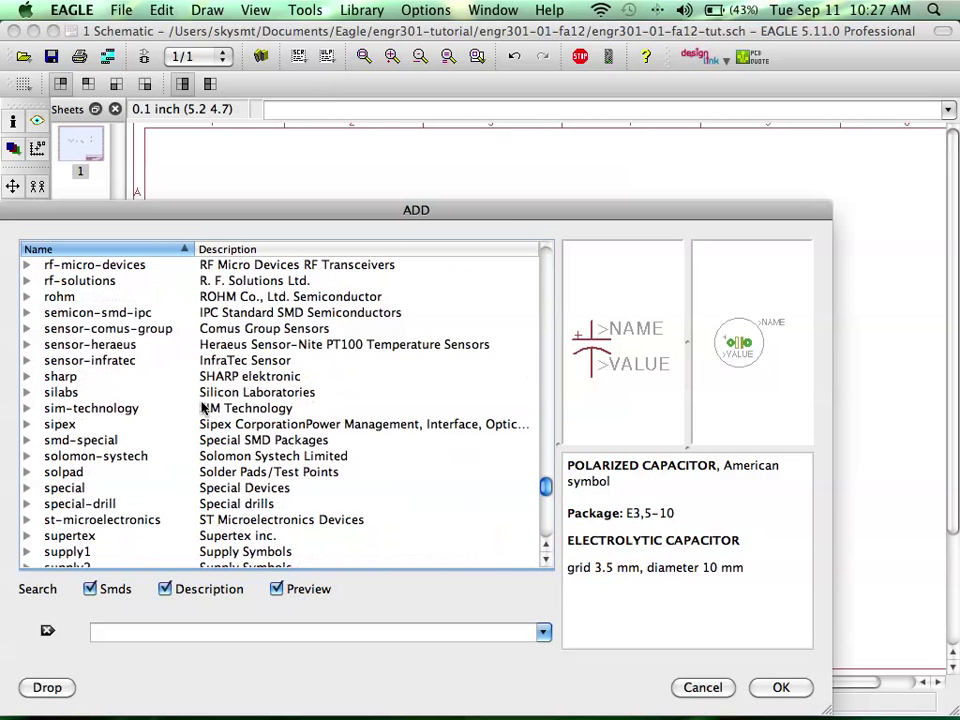
pyautogui.scroll(-2, 250, 408)
pyautogui.click(257, 408)
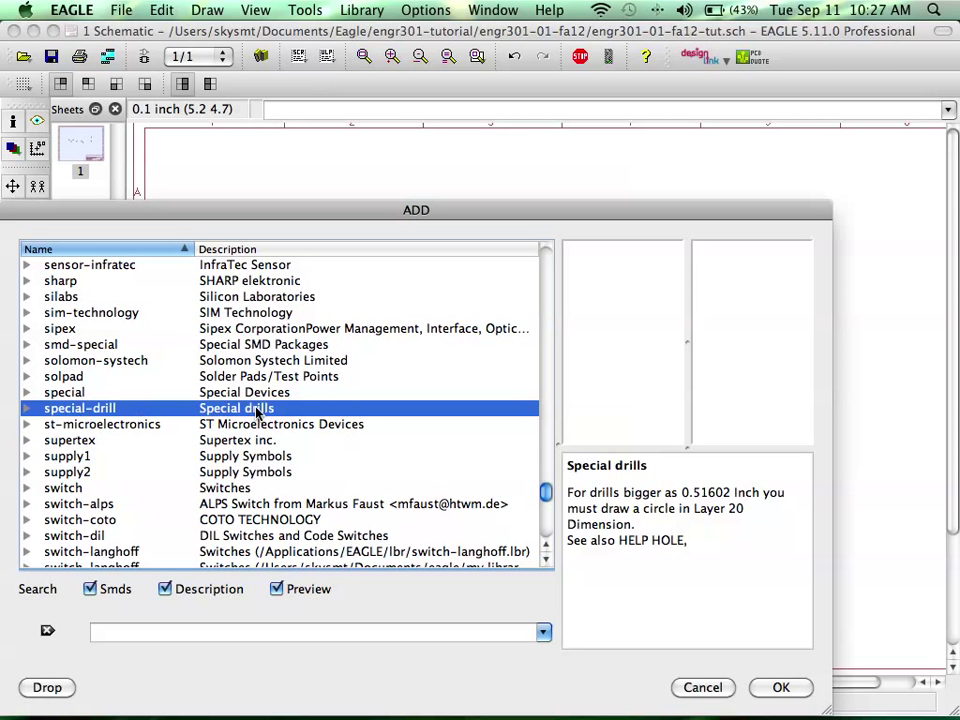
pyautogui.press('v')
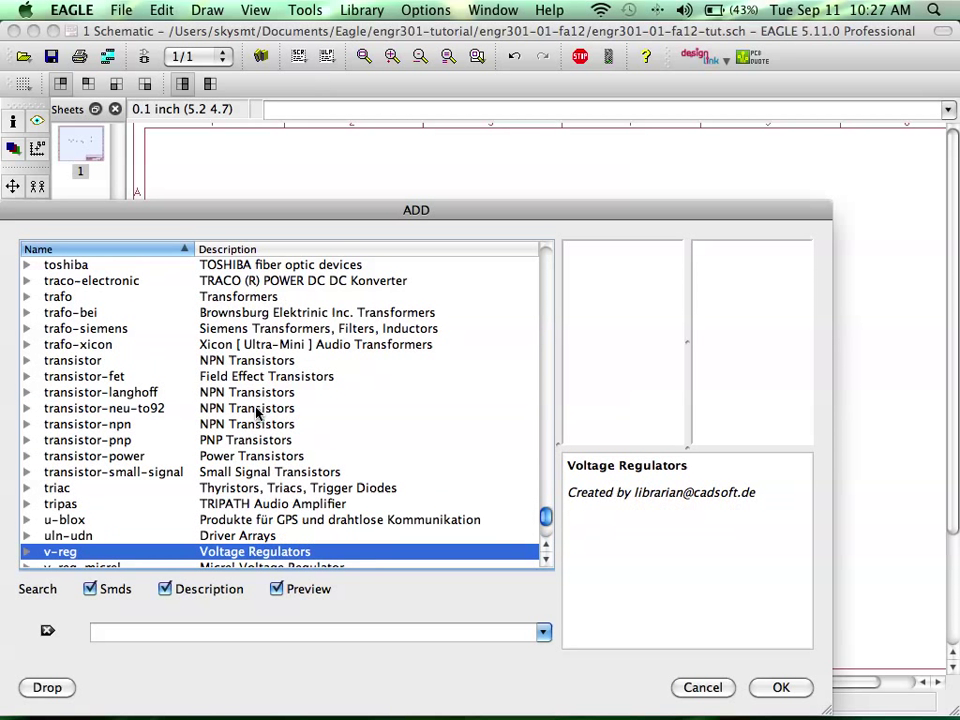
pyautogui.scroll(-3, 69, 454)
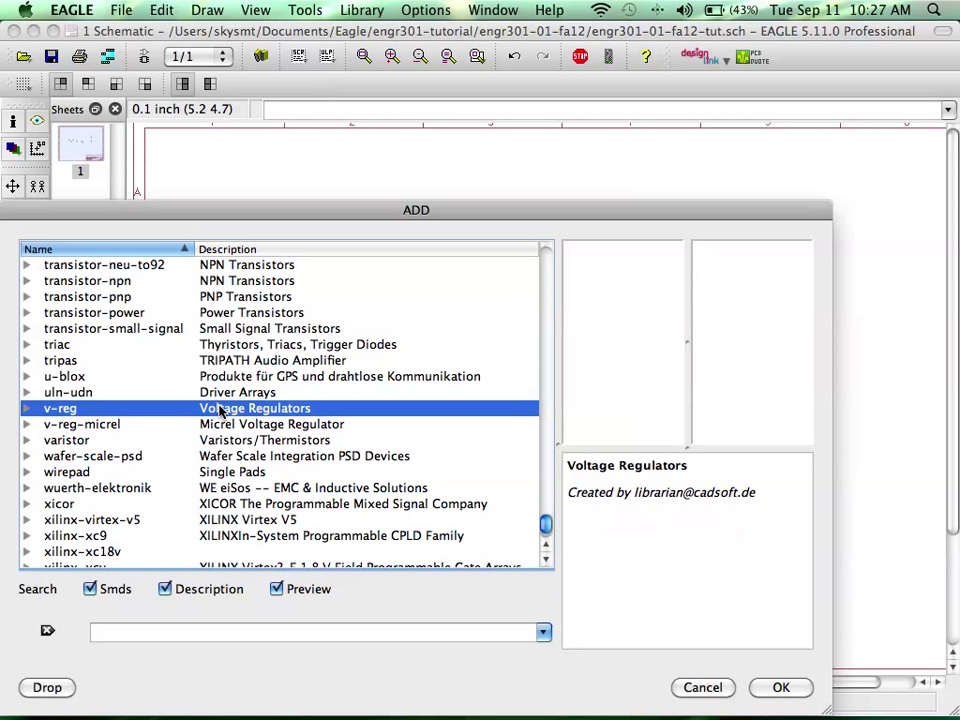
pyautogui.scroll(-1, 220, 410)
pyautogui.scroll(3, 212, 422)
pyautogui.scroll(-3, 205, 424)
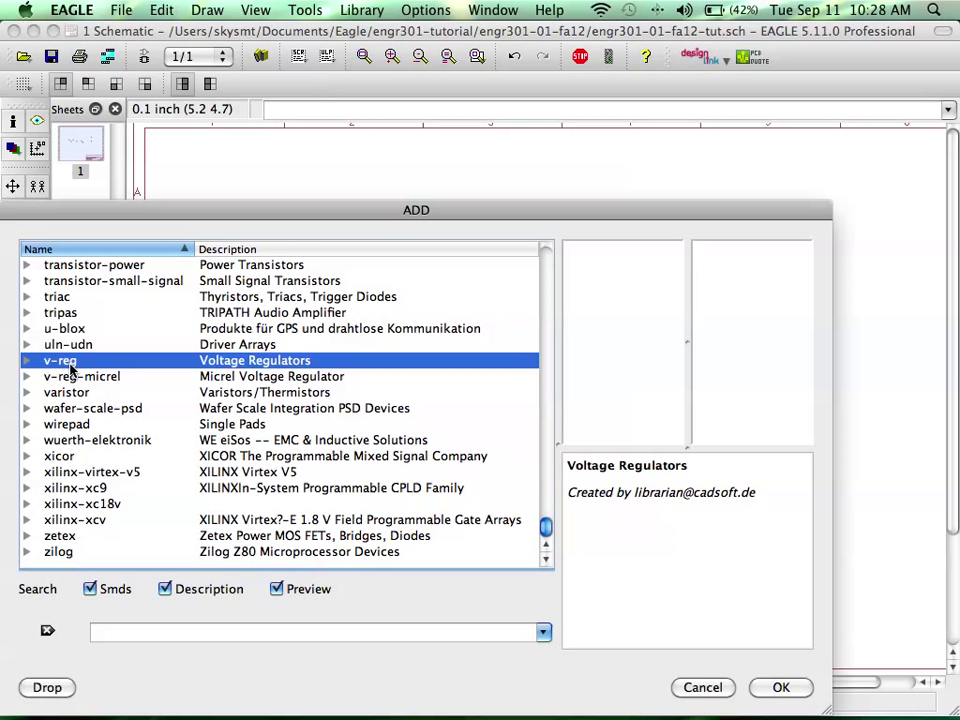
pyautogui.doubleClick(70, 361)
pyautogui.press('Down')
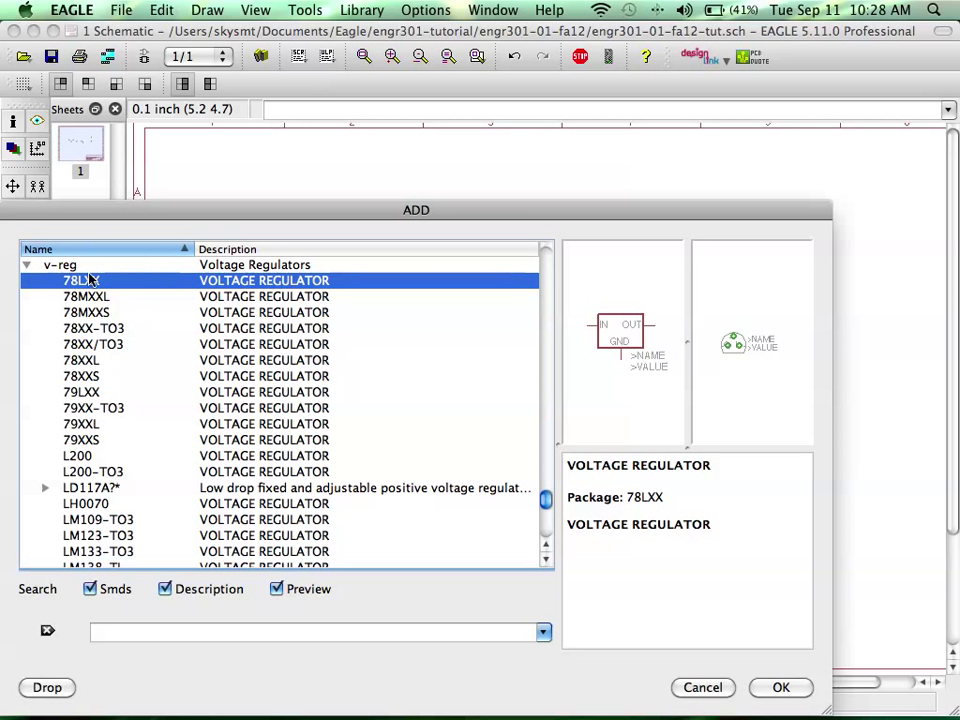
# Compare the packages of the 78MXXS, 78MXXL, 78XX-TO3 and 78LXX voltage regulators.
pyautogui.click(90, 311)
pyautogui.click(92, 298)
pyautogui.click(95, 328)
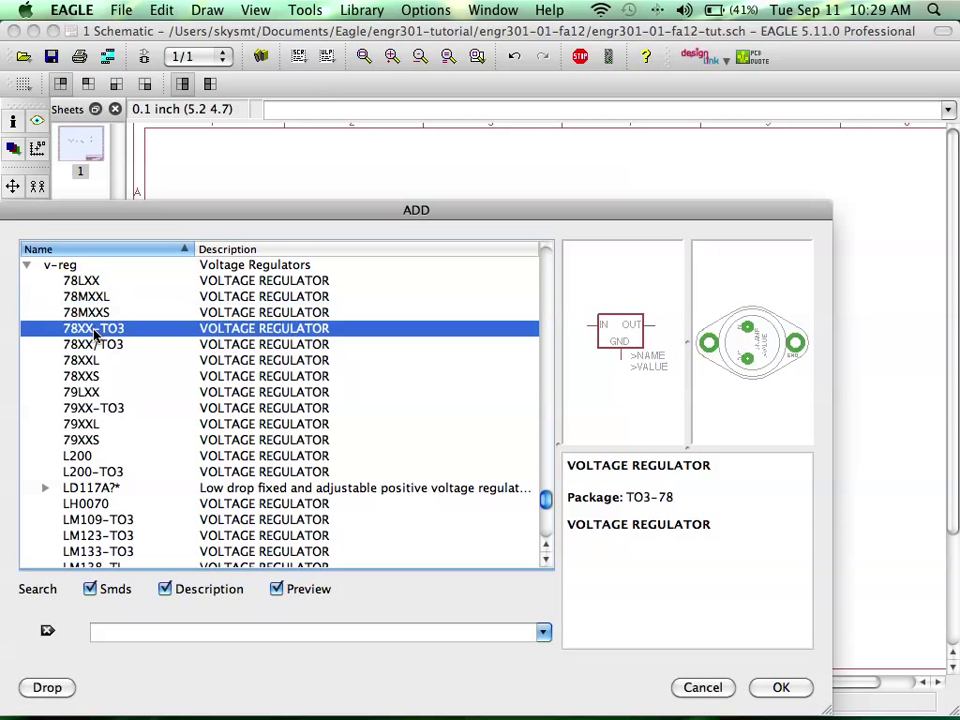
pyautogui.click(75, 298)
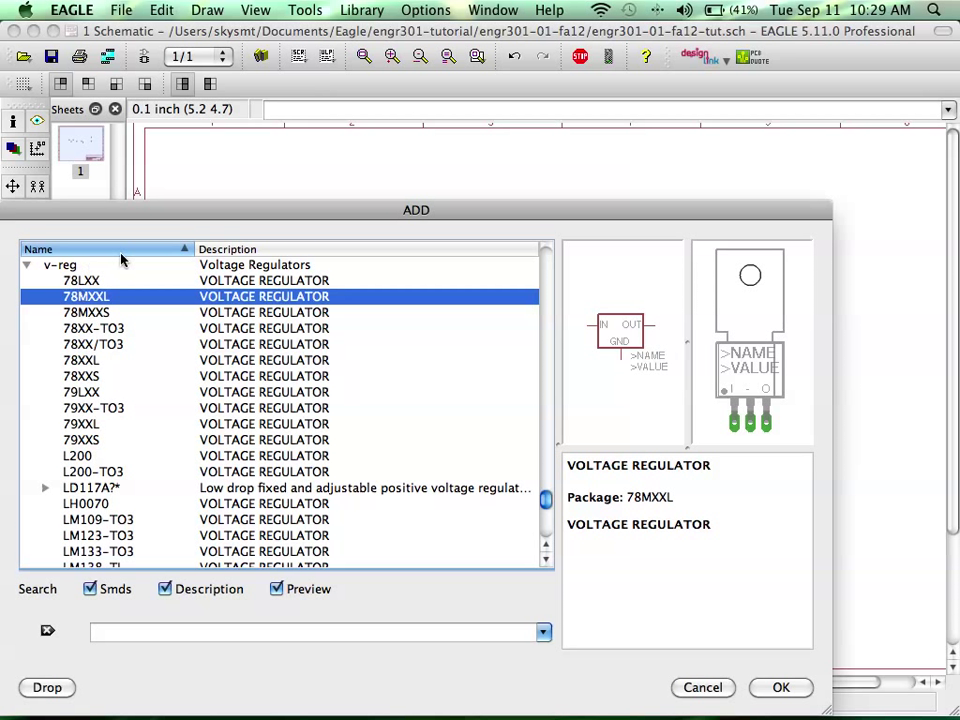
pyautogui.click(95, 281)
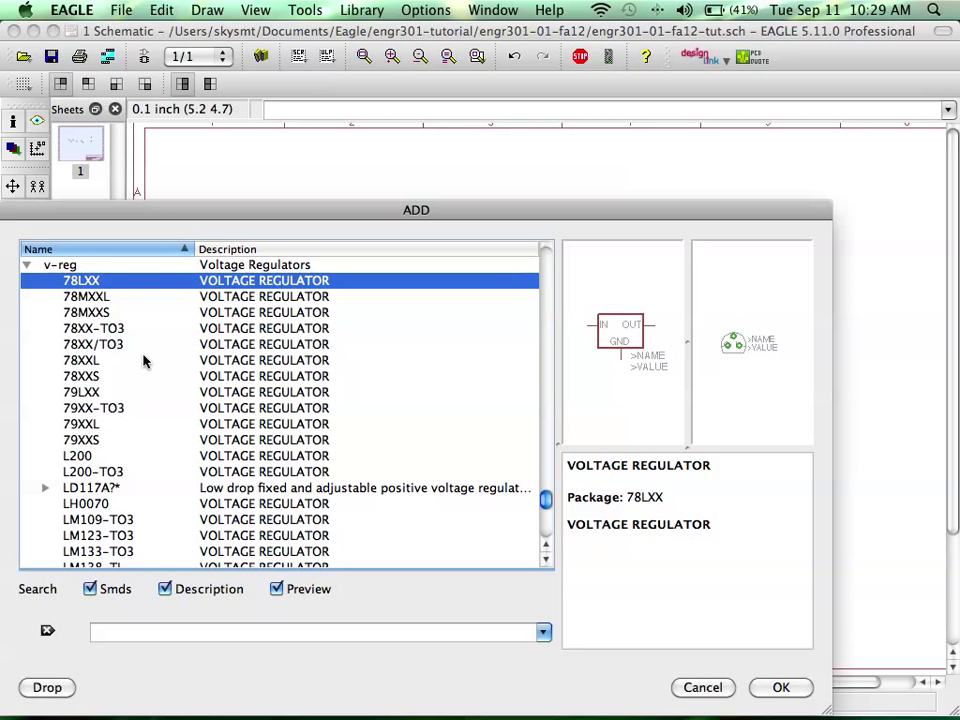
# Preview the symbols and packages of the LM317L and LM317TL adjustable voltage regulators.
pyautogui.scroll(-3, 146, 366)
pyautogui.scroll(-2, 148, 367)
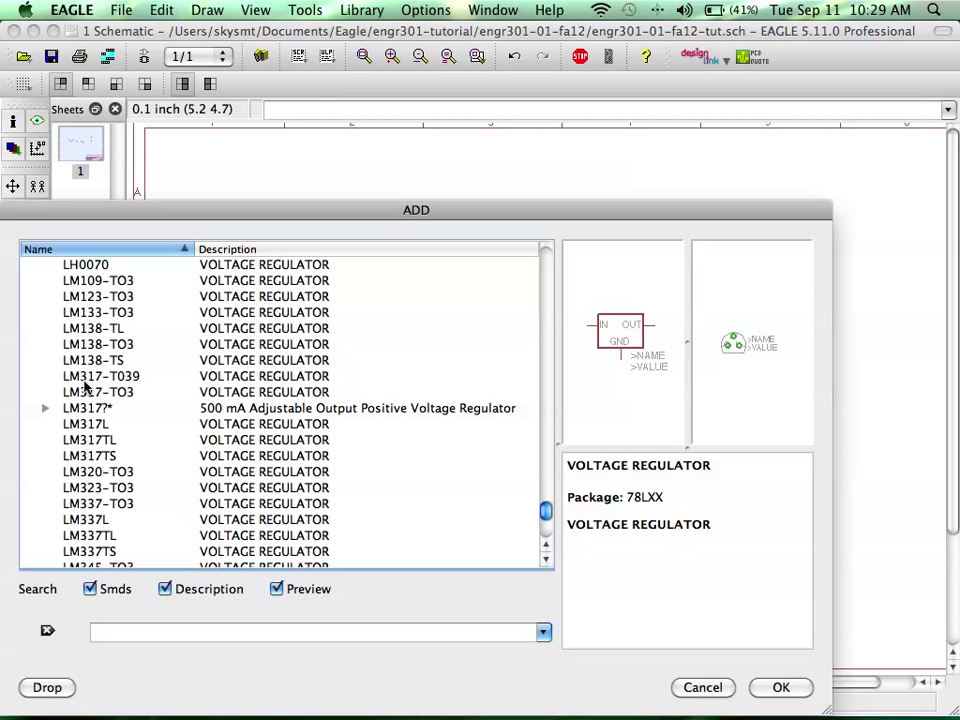
pyautogui.click(85, 440)
pyautogui.click(84, 426)
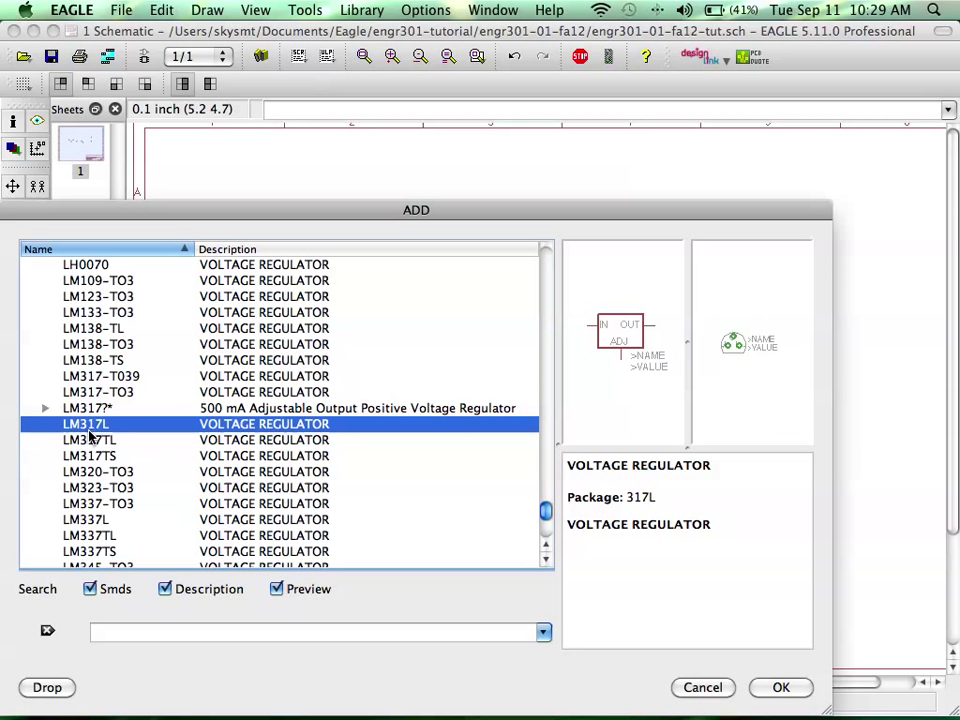
pyautogui.click(87, 439)
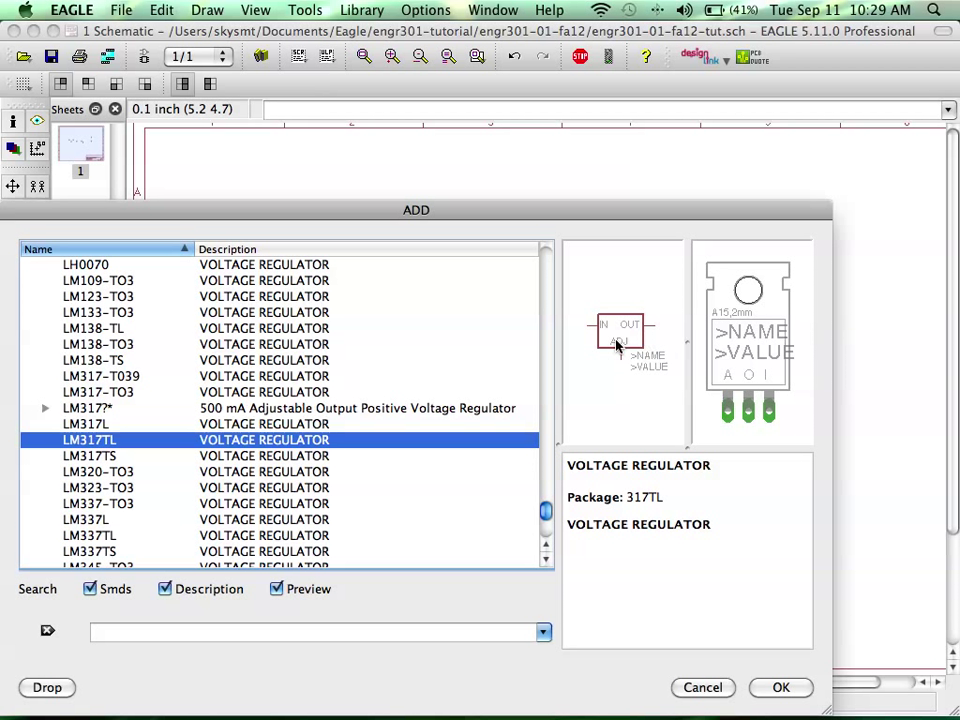
# Preview the v-reg regulators upward from LM317TL through LM138-TS to 78XX-TO3.
pyautogui.press('Up')
pyautogui.press('Up')
pyautogui.press('Up')
pyautogui.press('Up')
pyautogui.press('Up')
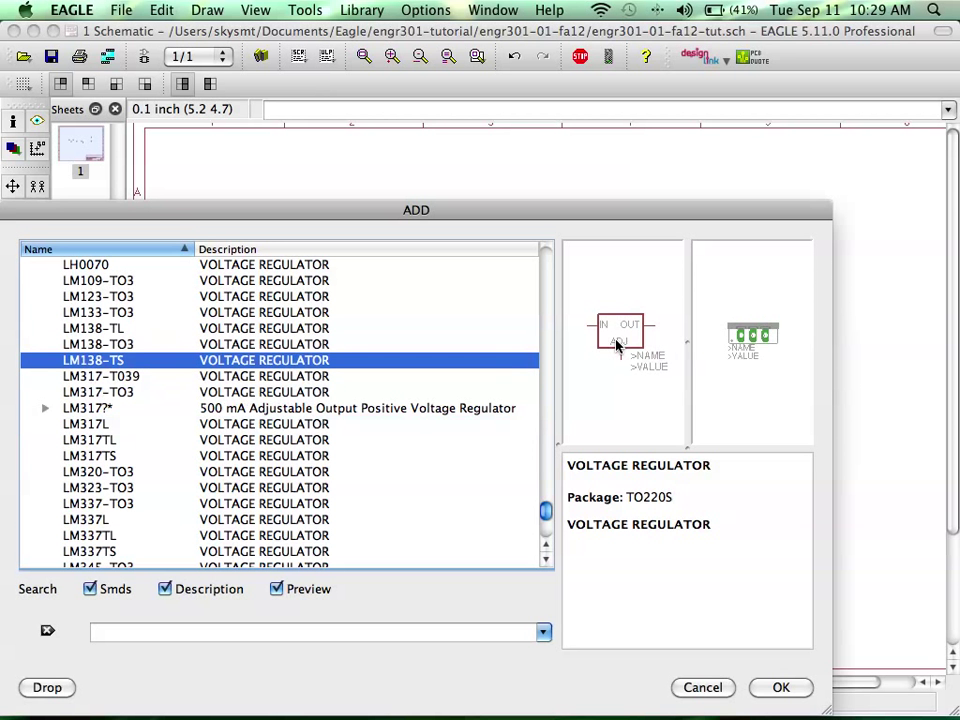
pyautogui.press('Up')
pyautogui.press('Up')
pyautogui.press('Up')
pyautogui.press('Up')
pyautogui.press('Up')
pyautogui.press('Up')
pyautogui.press('Up')
pyautogui.press('Up')
pyautogui.press('Up')
pyautogui.press('Up')
pyautogui.press('Up')
pyautogui.press('Up')
pyautogui.press('Up')
pyautogui.press('Up')
pyautogui.press('Up')
pyautogui.press('Up')
pyautogui.press('Up')
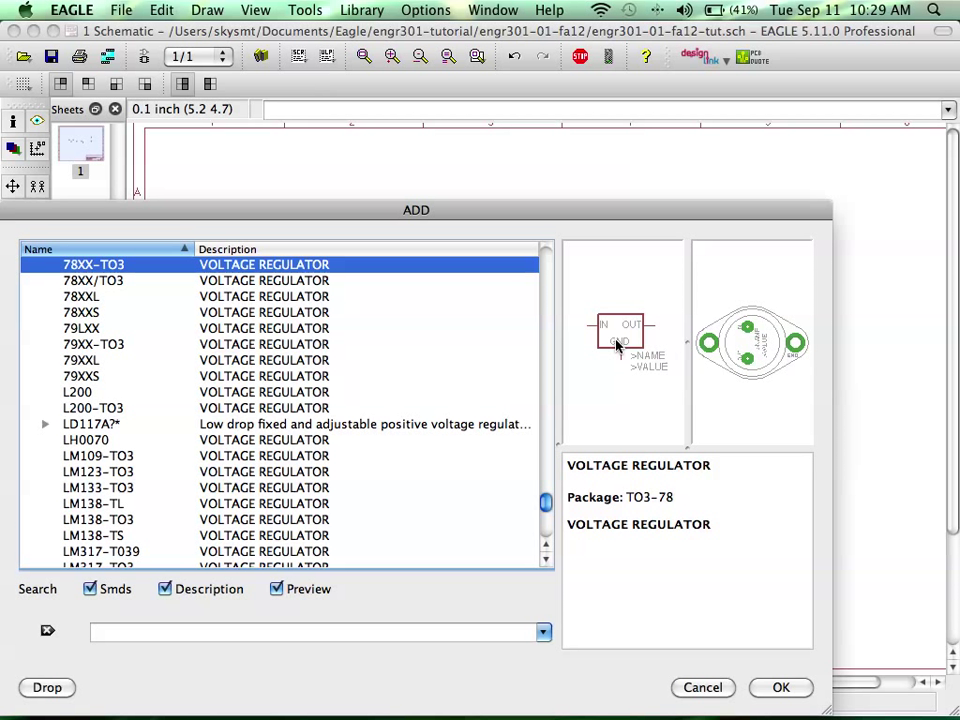
# Compare the 78XXL, 78MXXS and 78MXXL regulator packages, ending on 78MXXL.
pyautogui.press('Down')
pyautogui.press('Down')
pyautogui.press('Down')
pyautogui.press('Up')
pyautogui.press('Up')
pyautogui.press('Up')
pyautogui.press('Up')
pyautogui.press('Up')
pyautogui.press('Up')
pyautogui.press('Up')
pyautogui.press('Up')
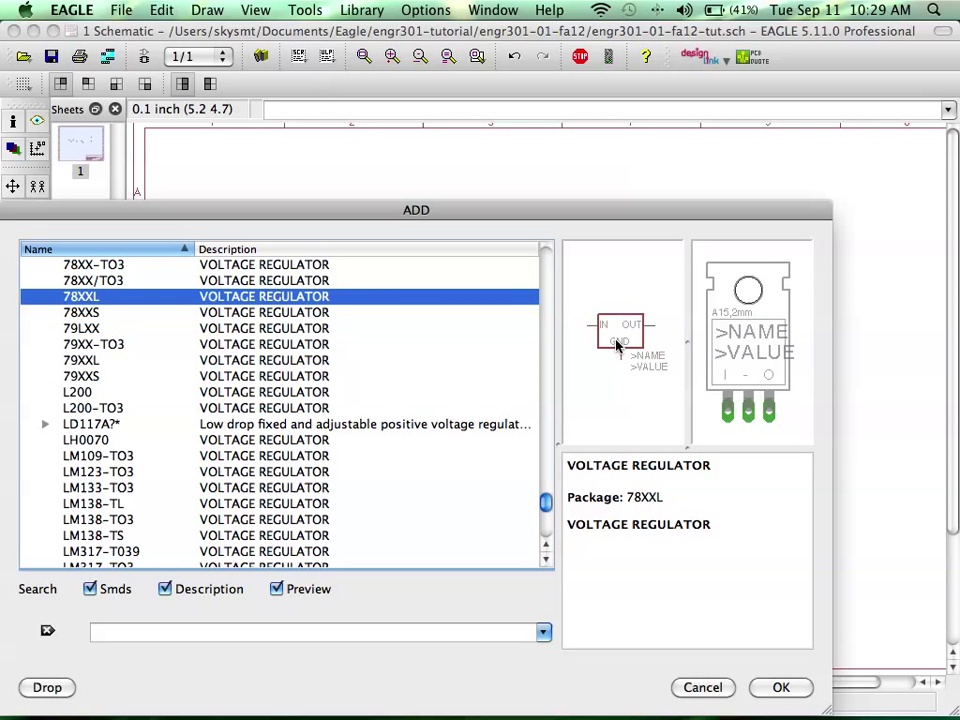
pyautogui.press('Down')
pyautogui.press('Down')
pyautogui.press('Down')
pyautogui.press('Down')
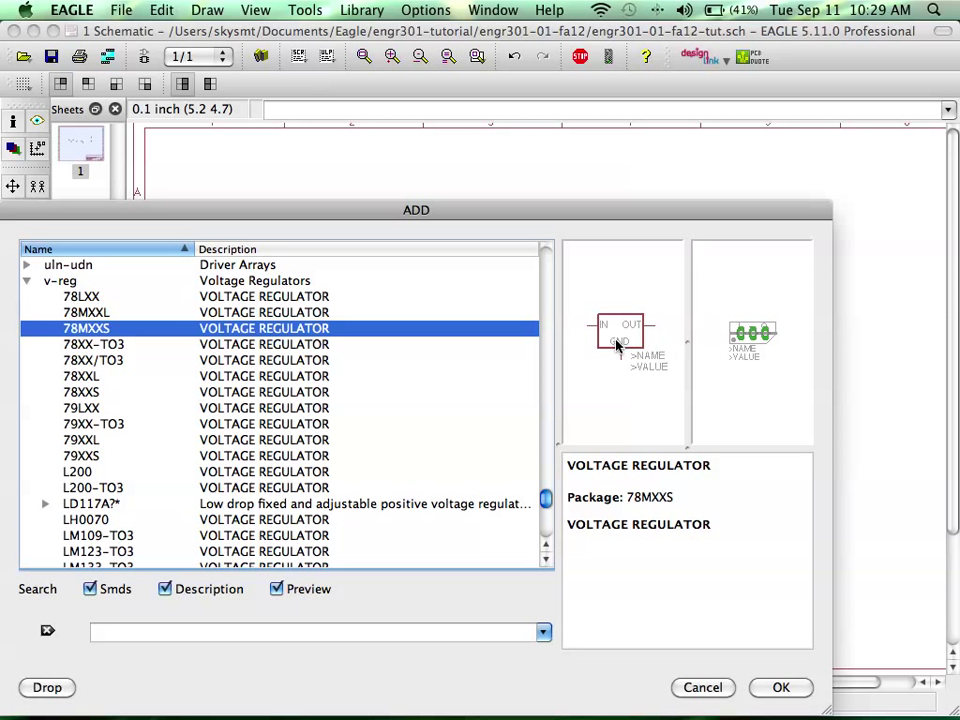
pyautogui.press('Up')
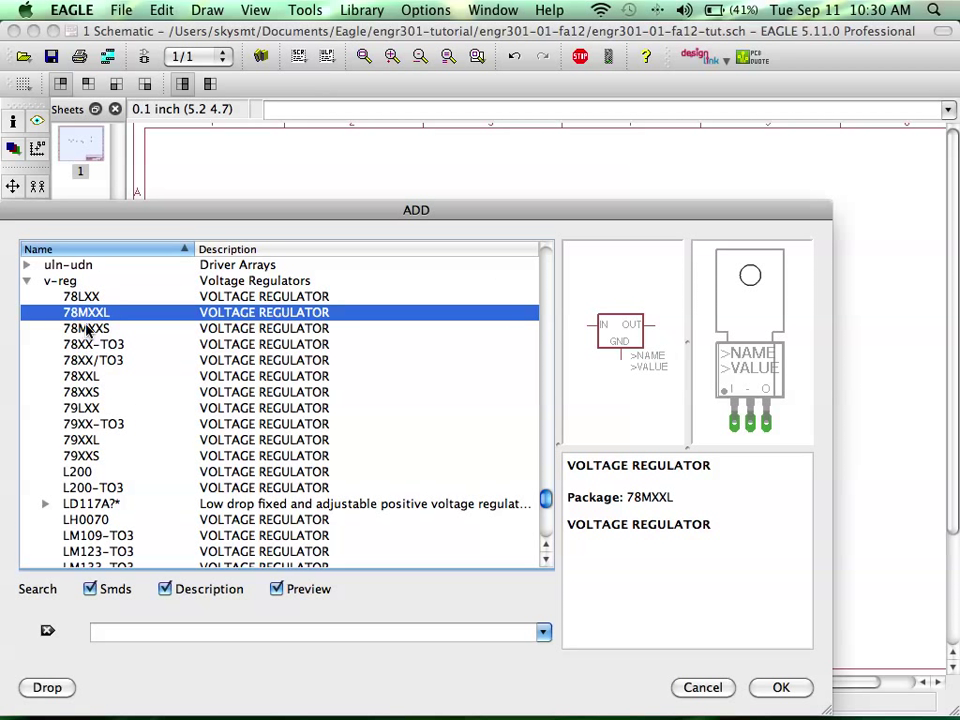
# Collapse the v-reg library and expand the engr301-proj course parts library.
pyautogui.scroll(-4, 107, 422)
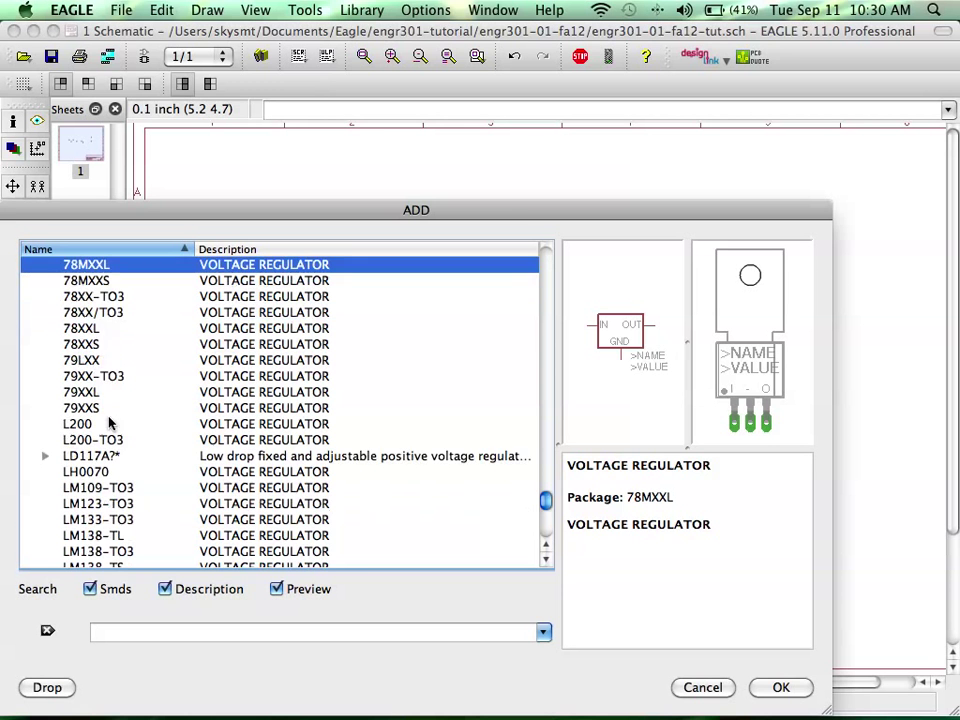
pyautogui.scroll(-5, 114, 422)
pyautogui.scroll(9, 126, 424)
pyautogui.click(27, 281)
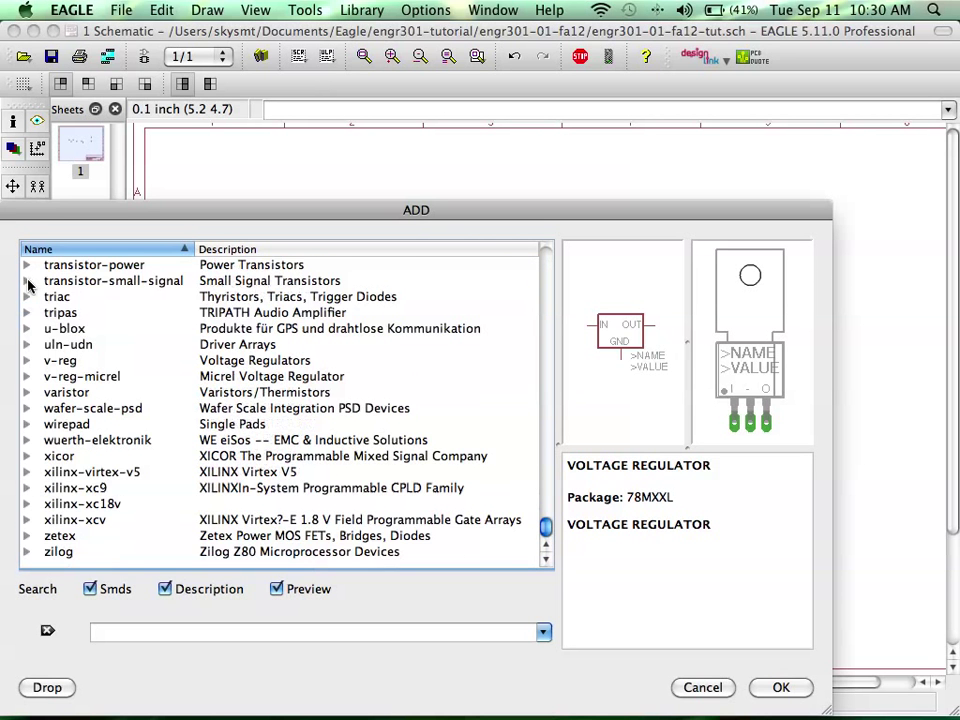
pyautogui.scroll(7, 125, 330)
pyautogui.click(125, 328)
pyautogui.press('e')
pyautogui.press('Down')
pyautogui.press('Down')
pyautogui.press('Down')
pyautogui.press('Up')
pyautogui.press('Right')
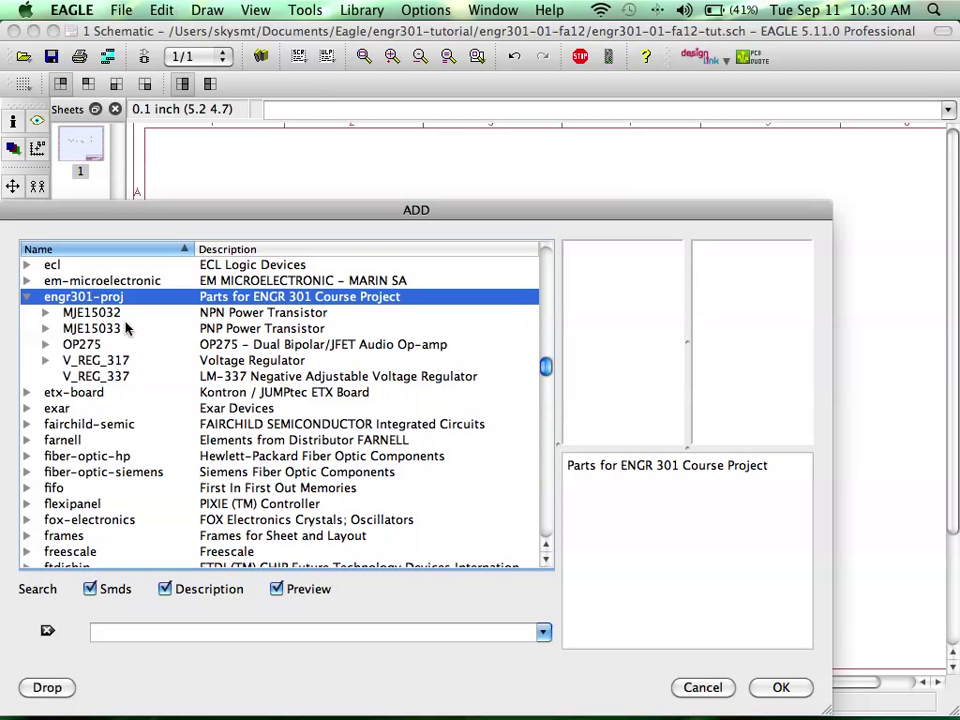
# Add the V_REG_317SINK regulator in the TO220-ADJ package and place it above and between C1 and C2.
pyautogui.click(199, 358)
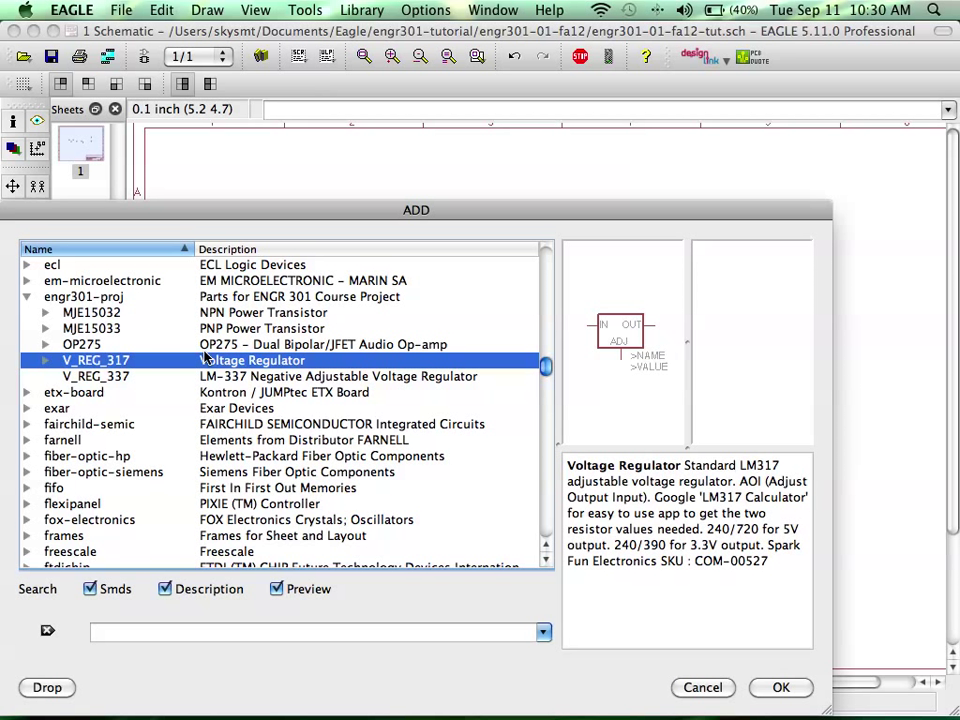
pyautogui.press('Right')
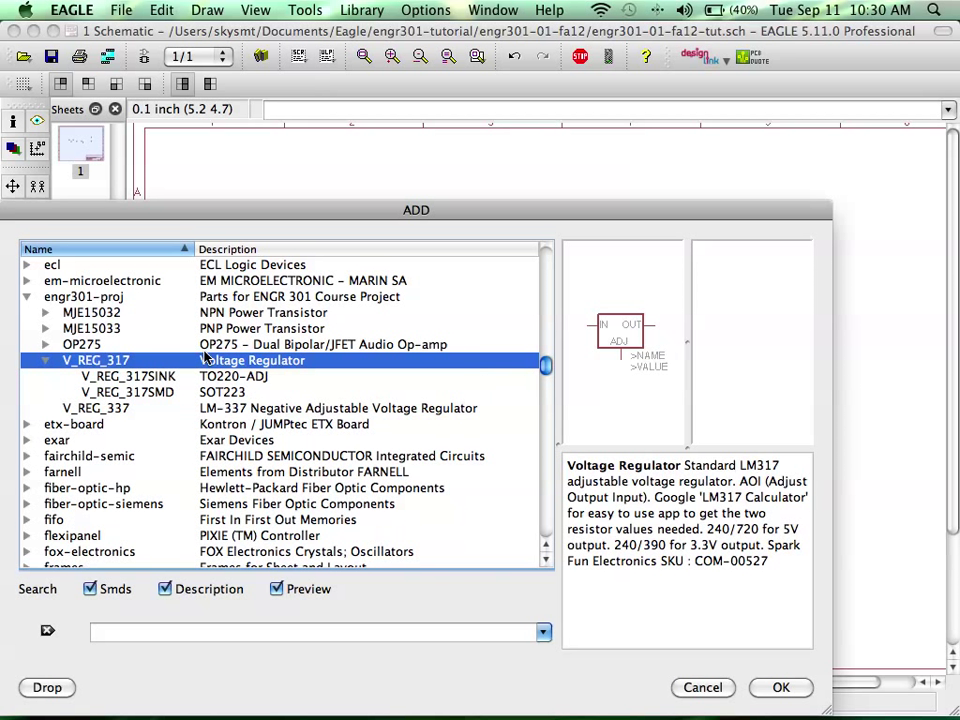
pyautogui.press('Down')
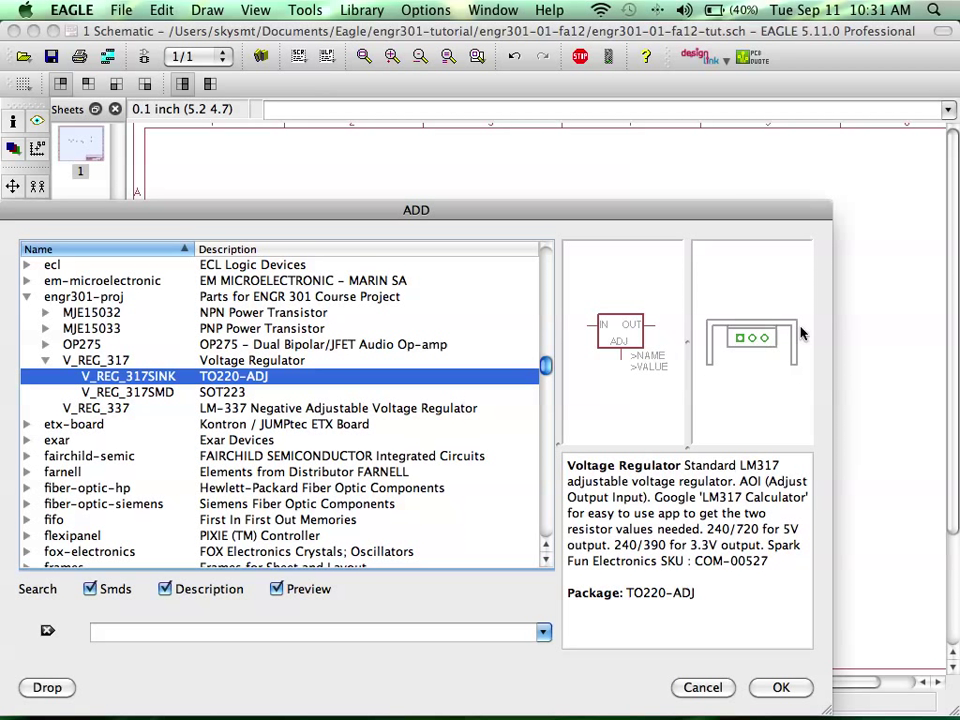
pyautogui.click(783, 688)
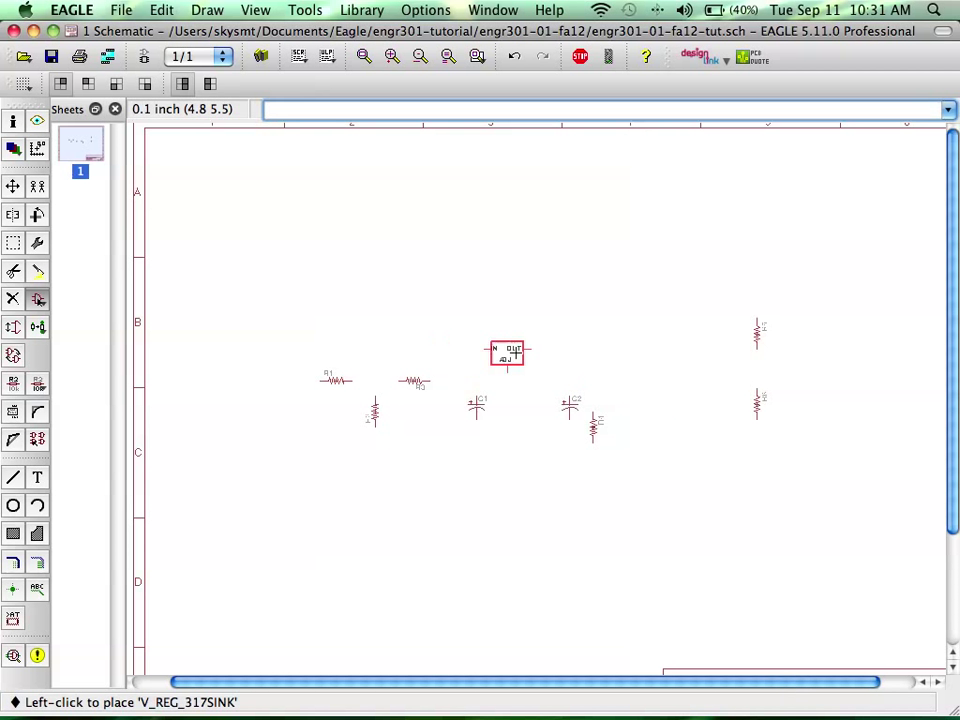
pyautogui.scroll(4, 520, 355)
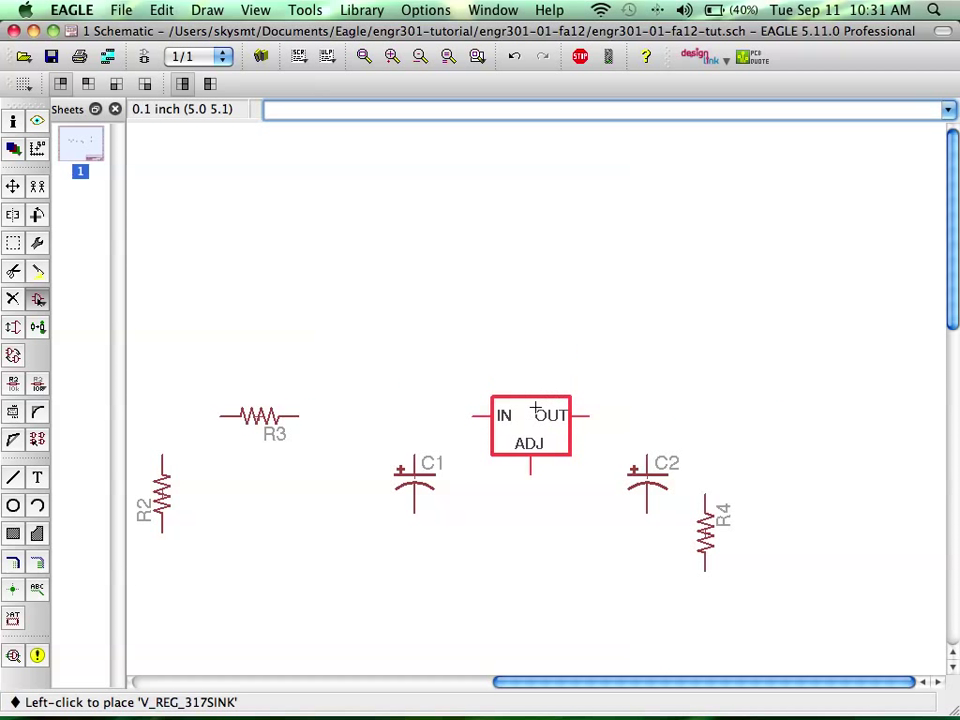
pyautogui.click(538, 413)
pyautogui.scroll(-3, 535, 497)
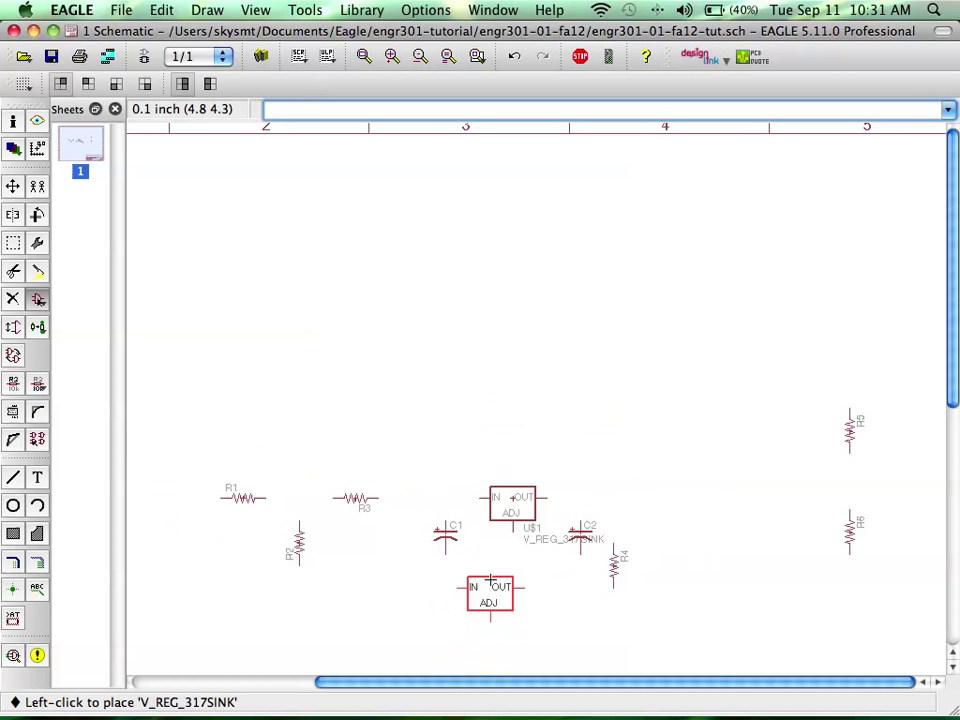
pyautogui.scroll(-1, 506, 432)
pyautogui.scroll(3, 506, 436)
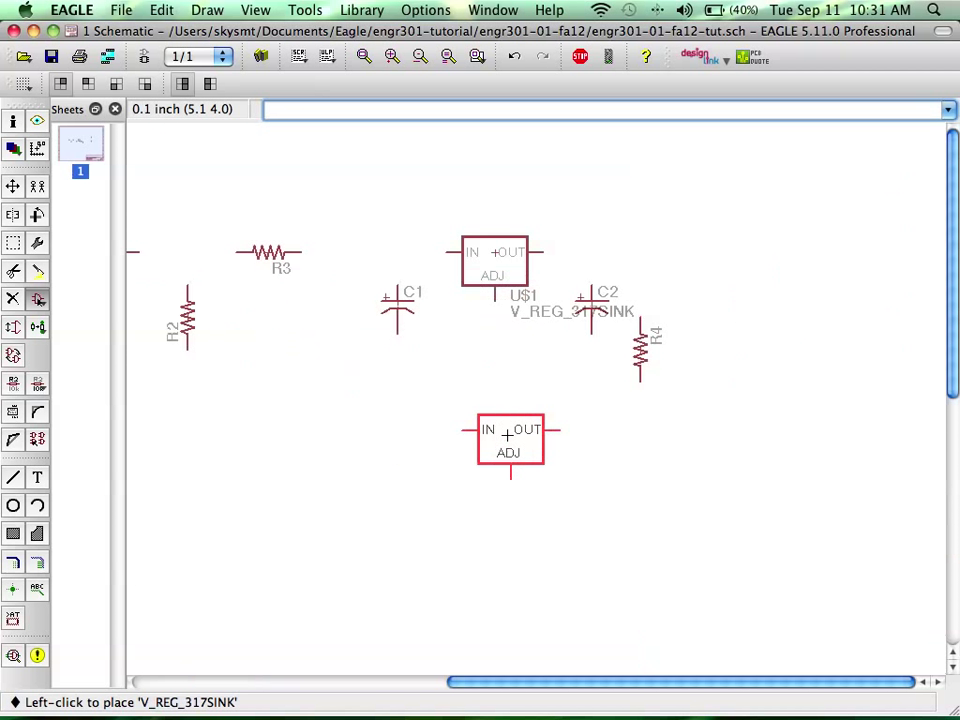
pyautogui.scroll(-3, 502, 354)
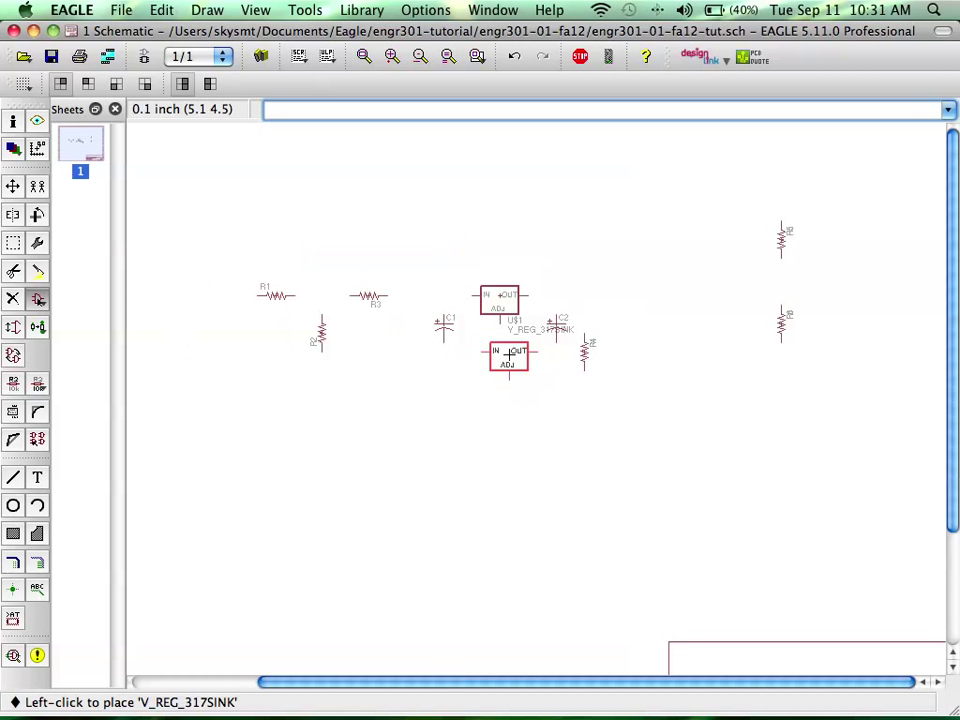
pyautogui.moveTo(508, 356); pyautogui.dragTo(424, 377, button='middle')
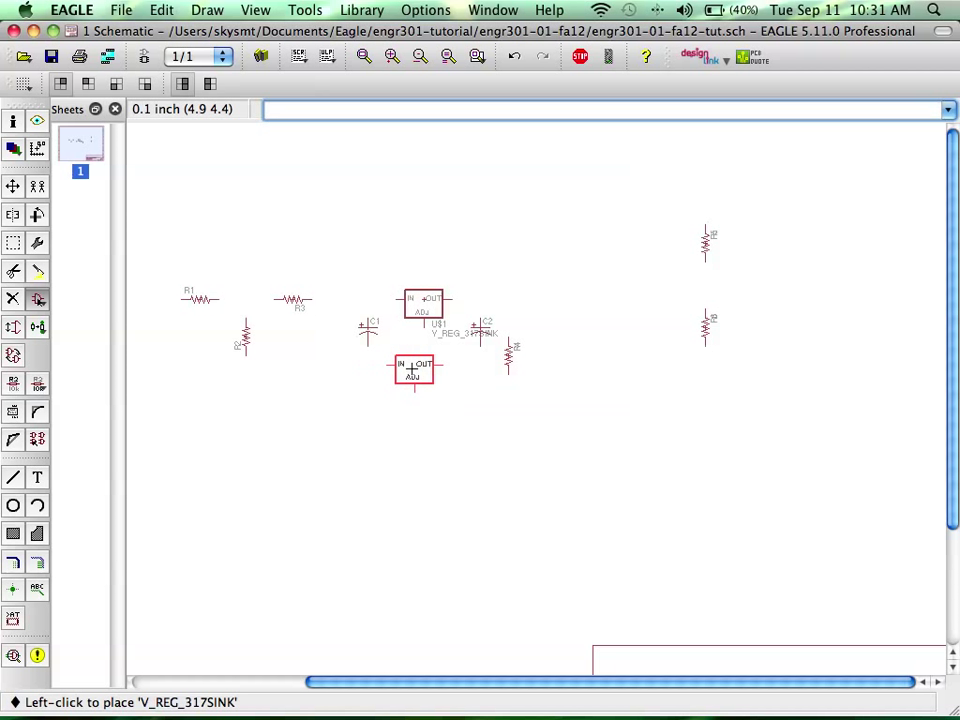
pyautogui.scroll(1, 428, 350)
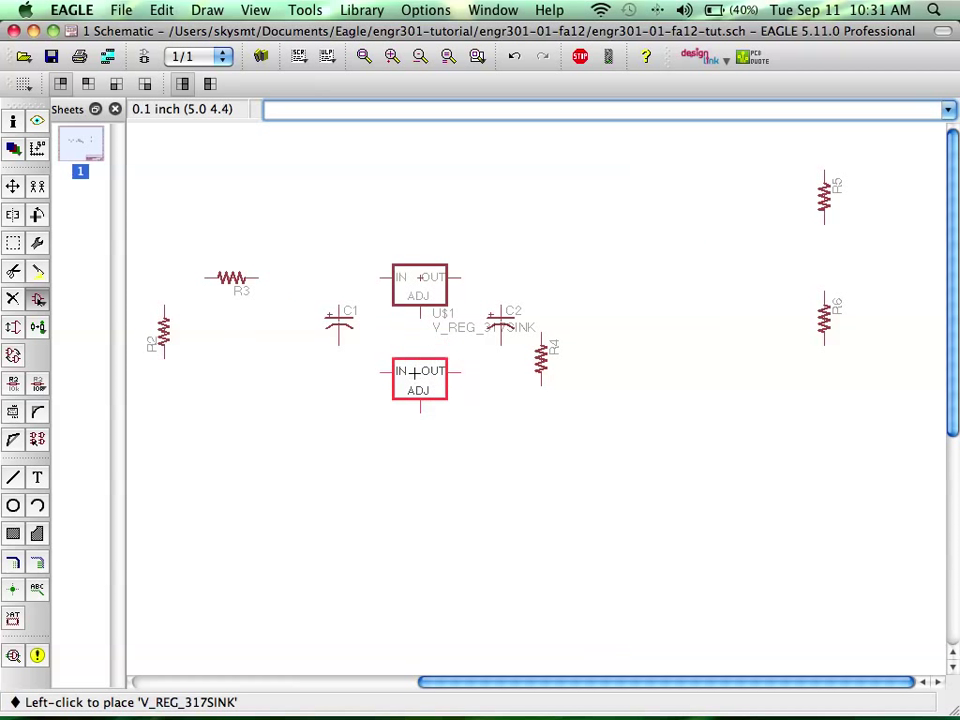
# Draw a net from R3's right pin to the IN pin of the V_REG_317SINK regulator.
pyautogui.scroll(-2, 413, 377)
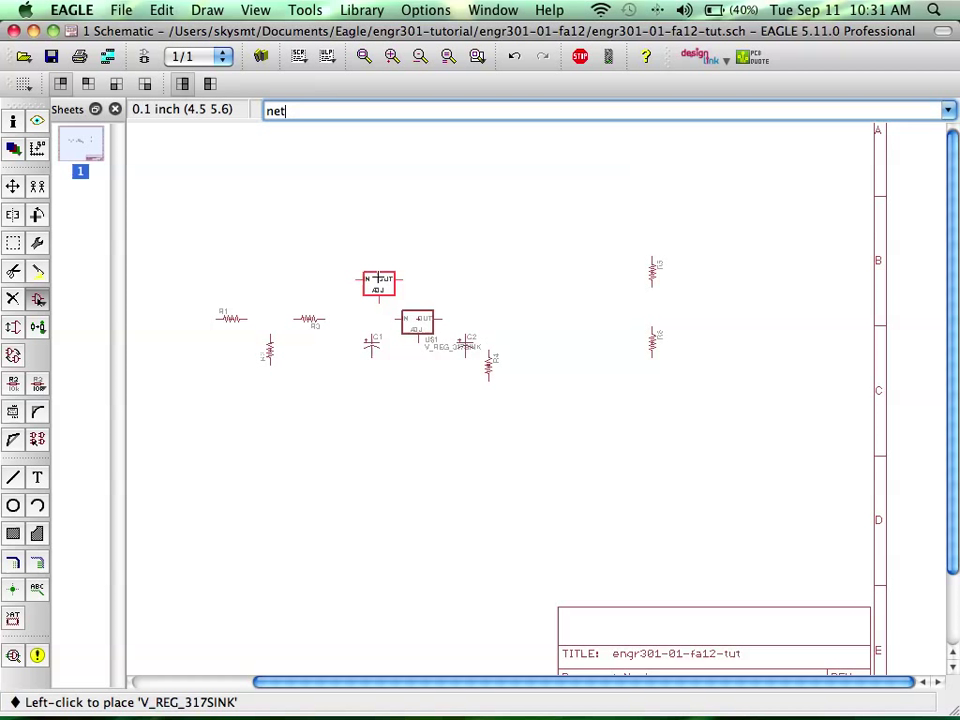
pyautogui.press('Return')
pyautogui.scroll(2, 321, 253)
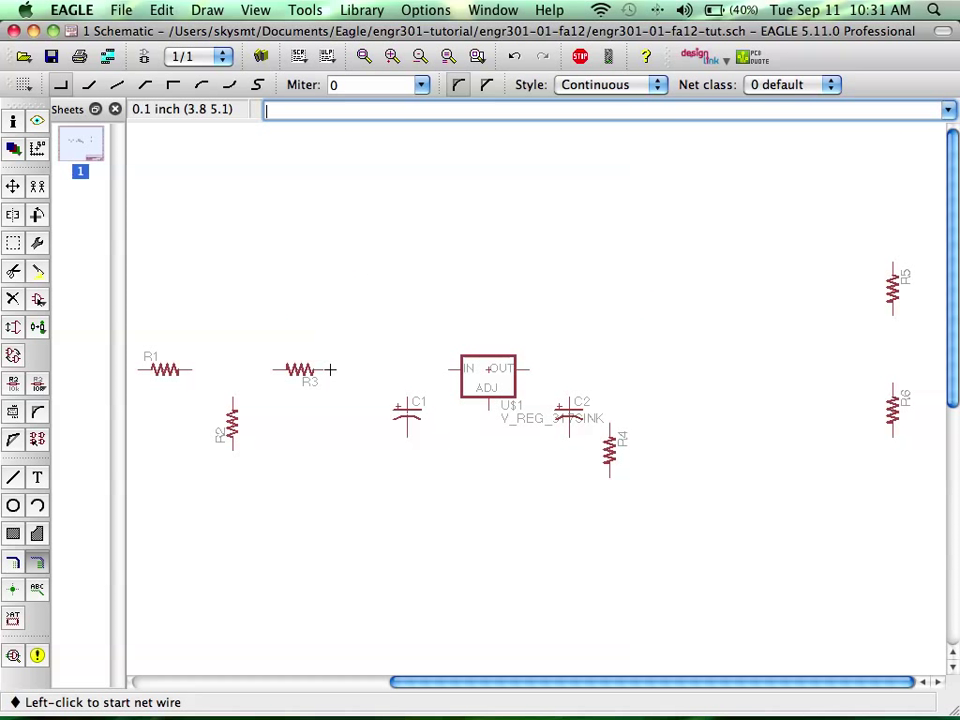
pyautogui.click(326, 370)
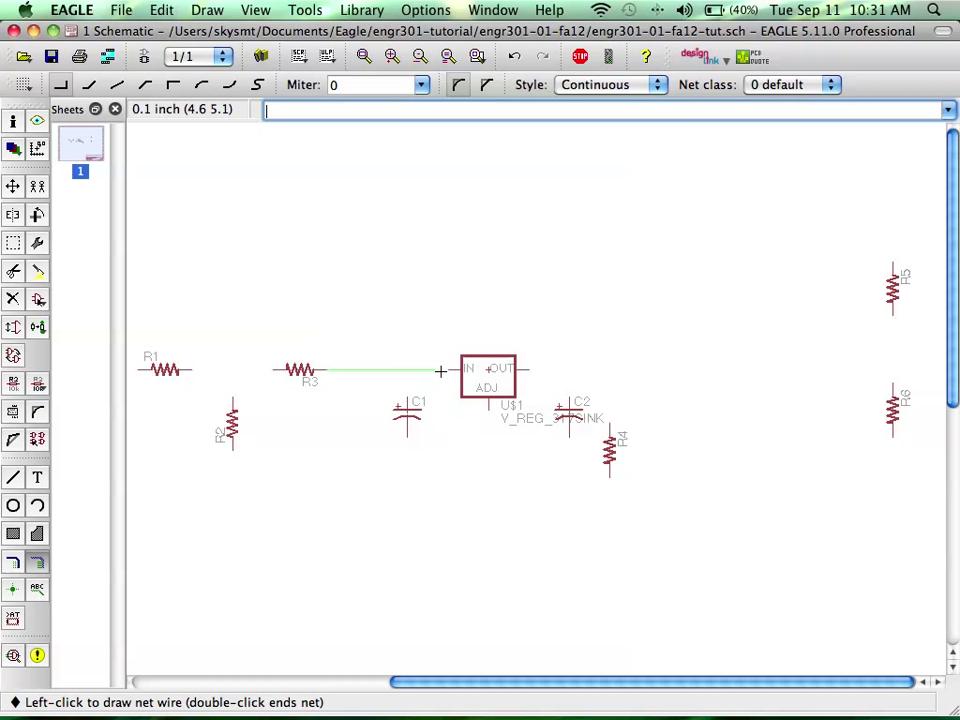
pyautogui.click(440, 371)
pyautogui.scroll(2, 339, 354)
pyautogui.scroll(-3, 337, 351)
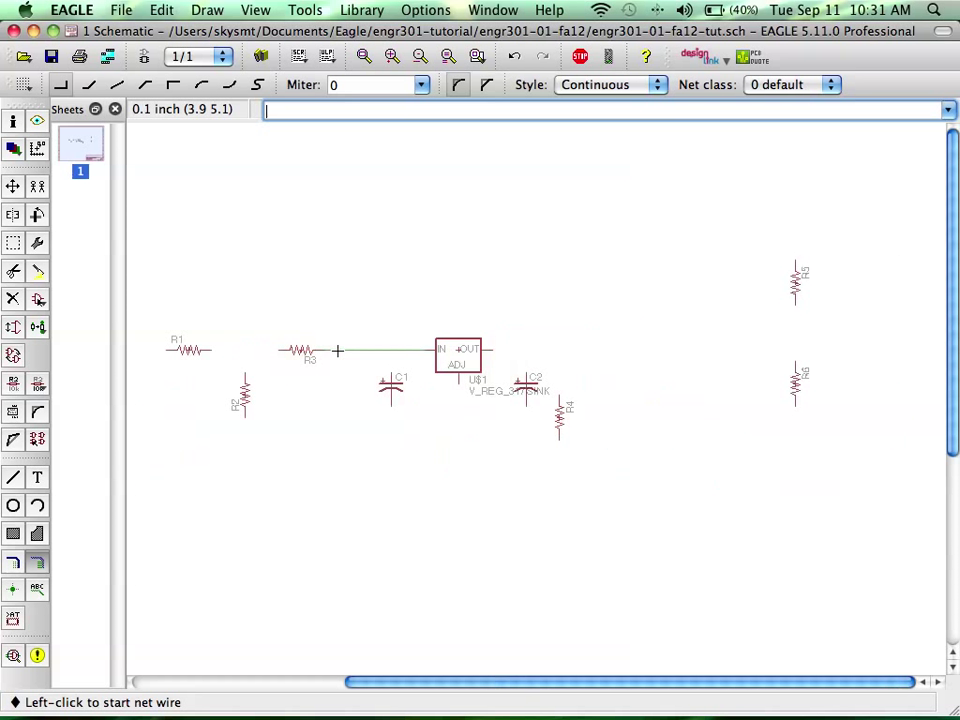
# Move the V_REG_317SINK regulator slightly closer to R3, keeping it level with the resistor.
pyautogui.scroll(2, 339, 330)
pyautogui.scroll(-1, 341, 334)
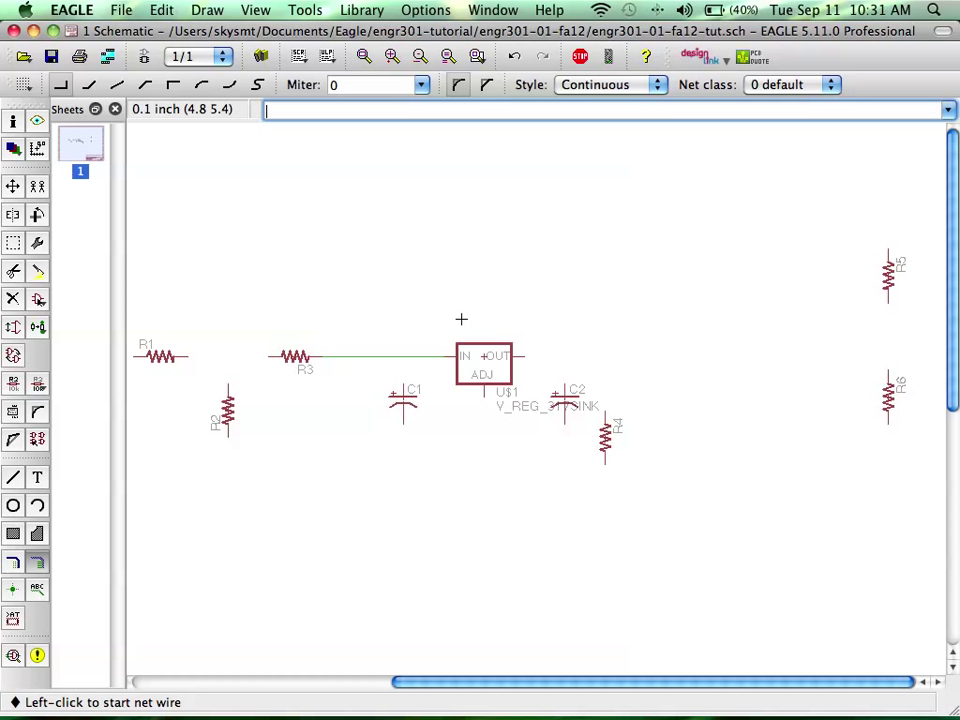
pyautogui.write('ve')
pyautogui.press('Return')
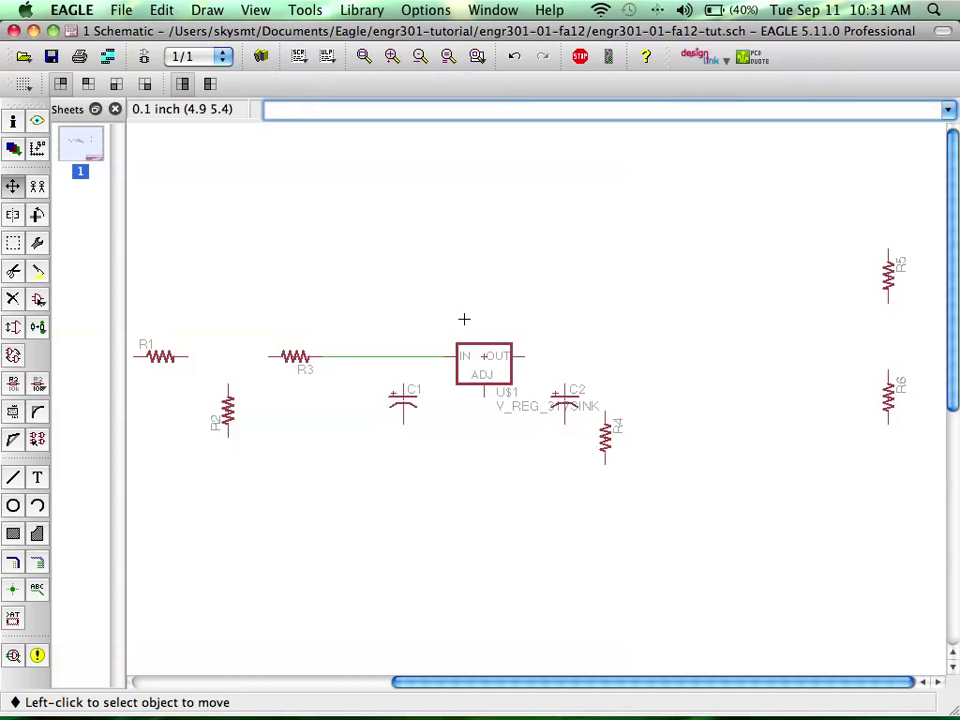
pyautogui.click(483, 374)
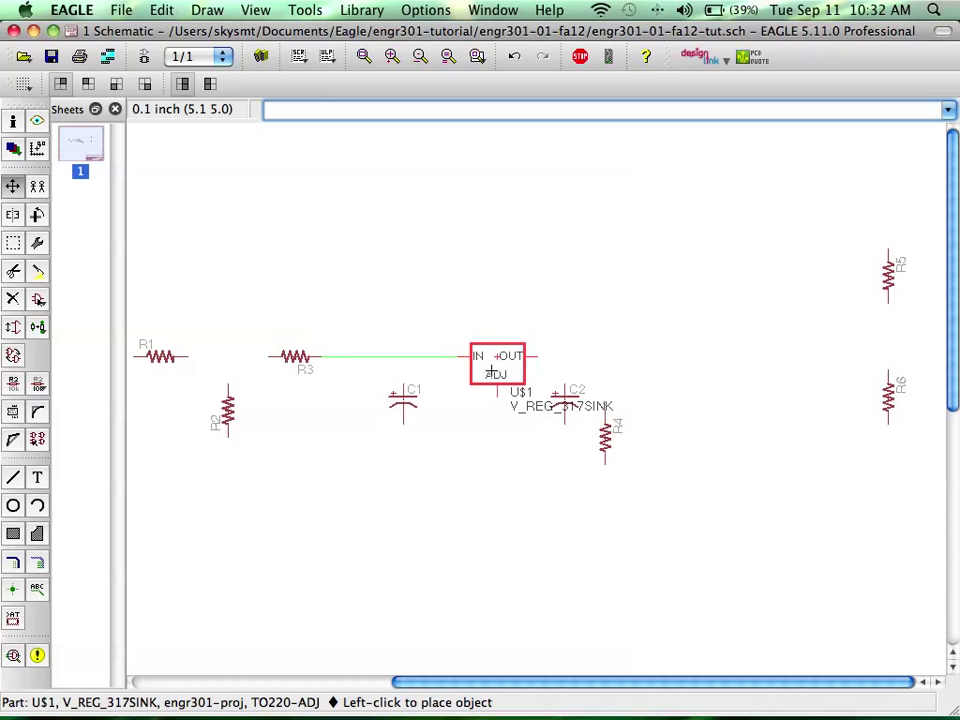
pyautogui.click(464, 374)
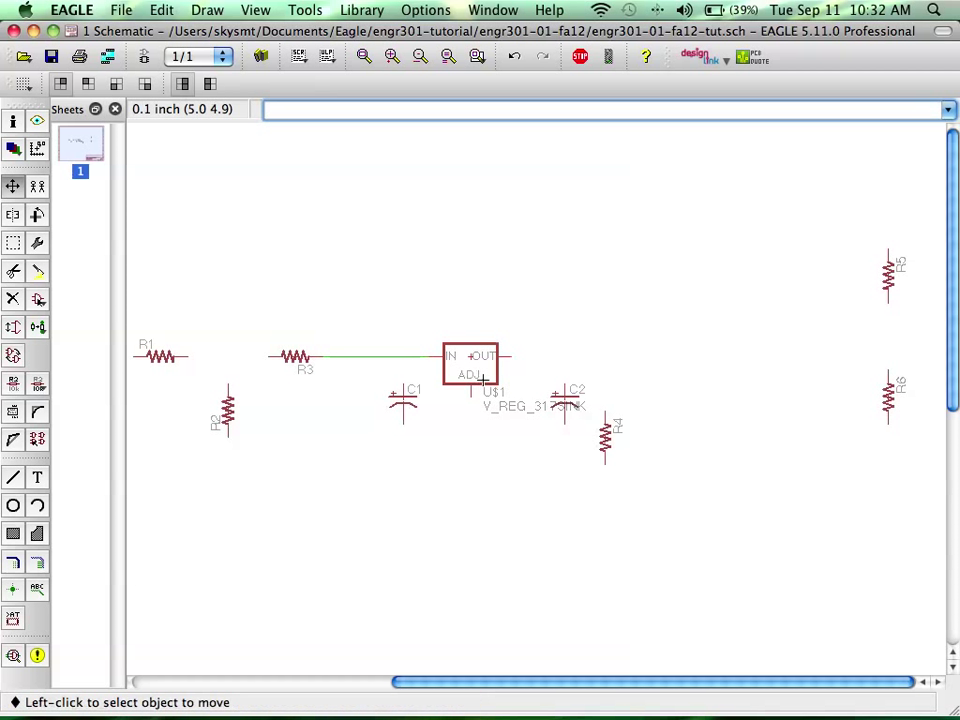
# Start a net at R2's upper pin and switch the wire bend to the right-angle style that leaves the pin vertically.
pyautogui.write('net')
pyautogui.press('Return')
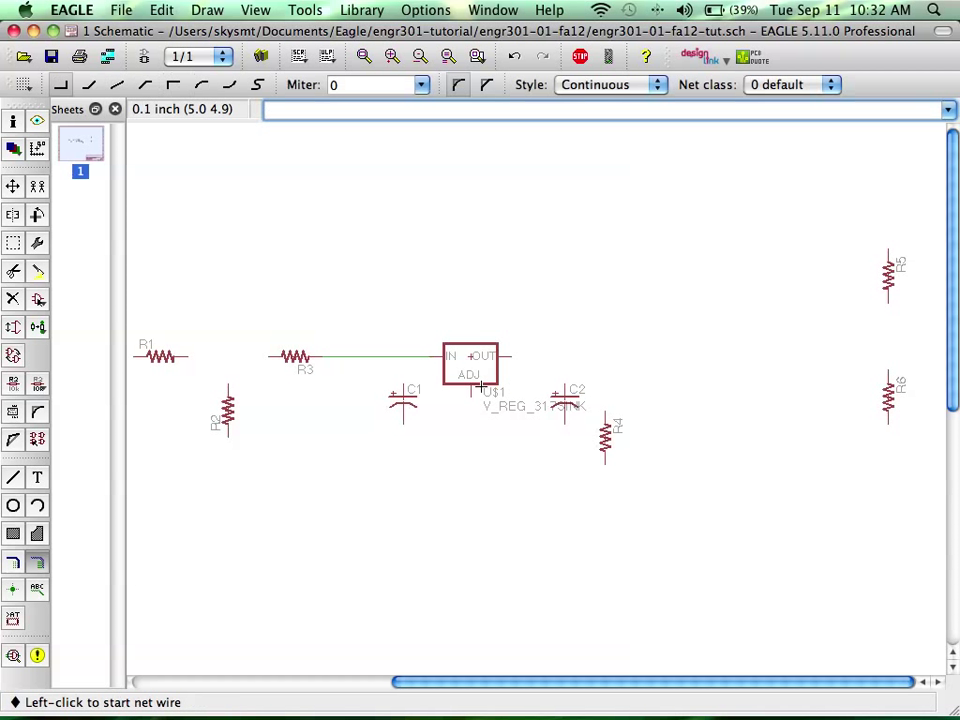
pyautogui.scroll(2, 329, 389)
pyautogui.hscroll(-6, 220, 437)
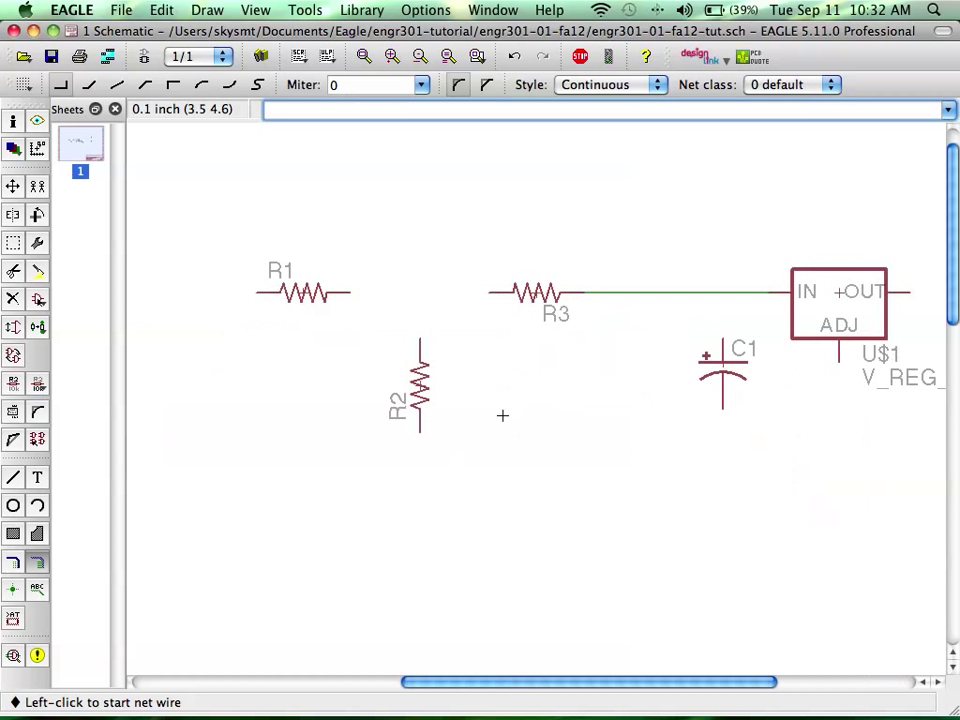
pyautogui.click(437, 337)
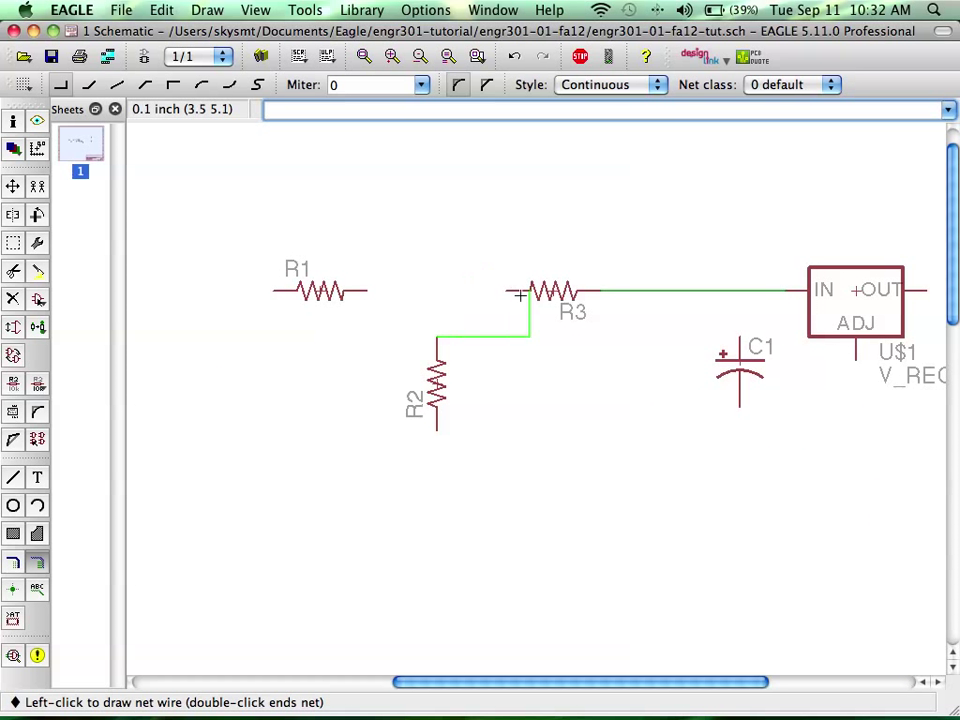
pyautogui.rightClick(440, 279)
pyautogui.rightClick(465, 279)
pyautogui.rightClick(476, 279)
pyautogui.rightClick(481, 284)
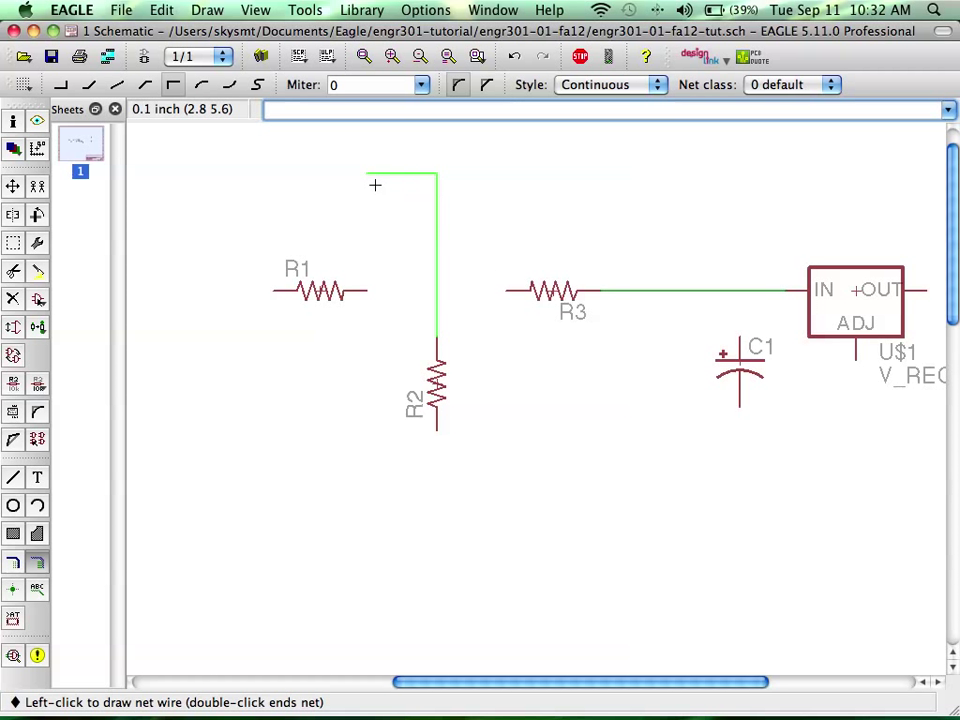
# Try the other wire bend styles on the open net from R2, ending on the right-angle bend that runs vertically first.
pyautogui.rightClick(317, 195)
pyautogui.rightClick(343, 193)
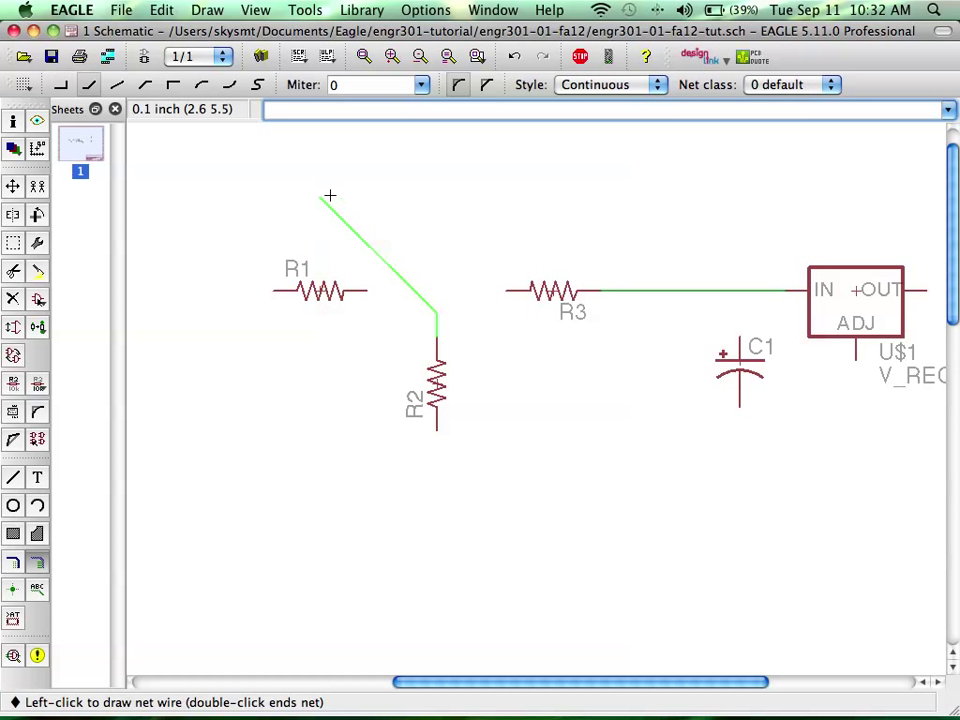
pyautogui.rightClick(330, 196)
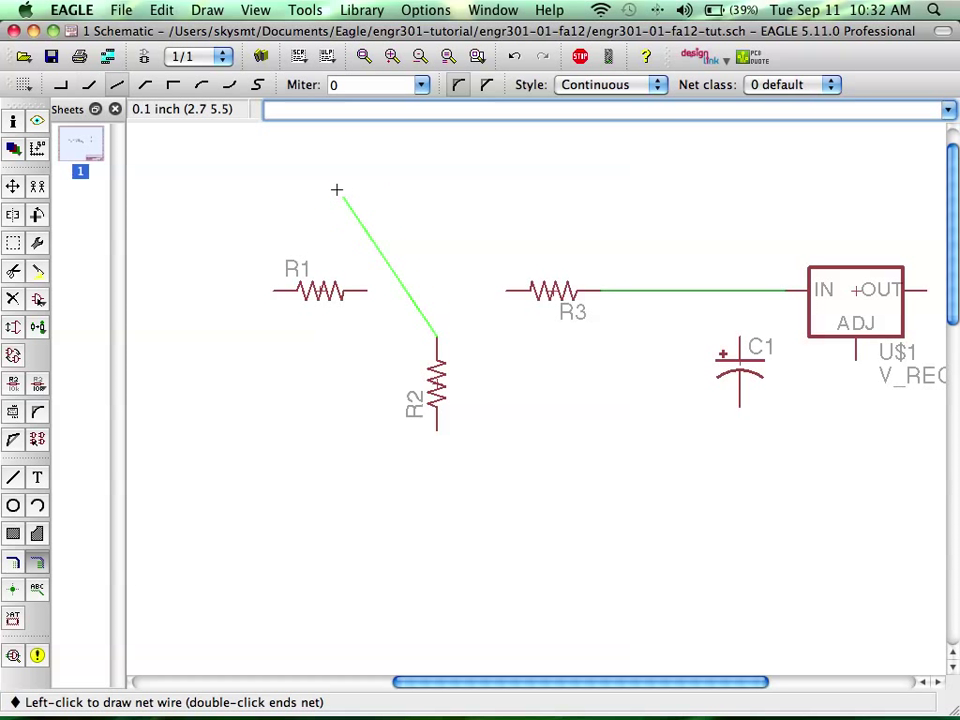
pyautogui.rightClick(352, 186)
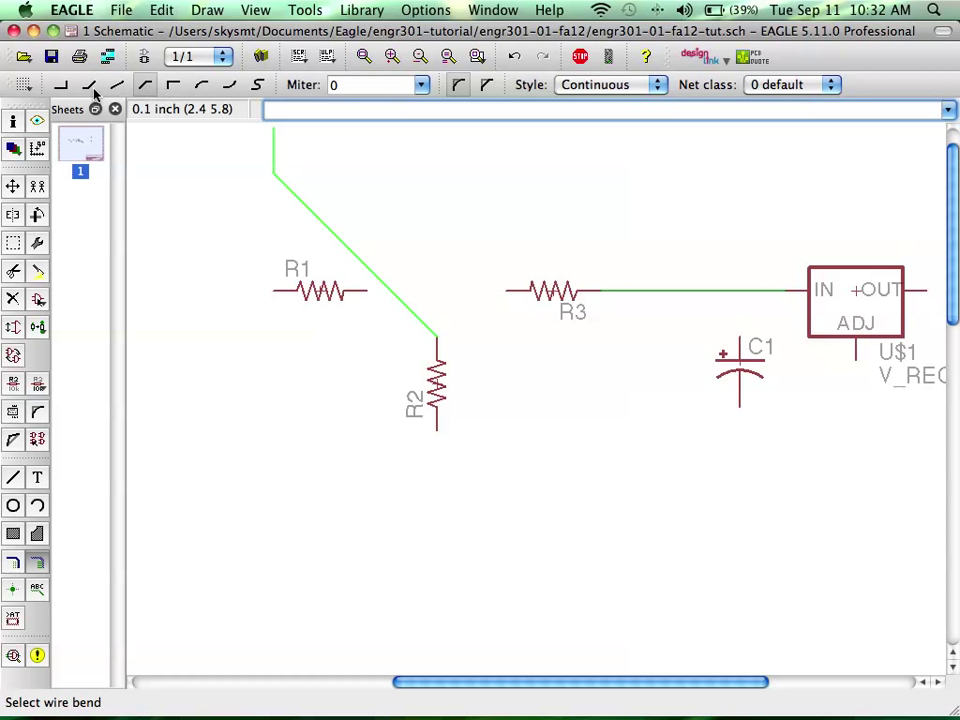
pyautogui.click(173, 85)
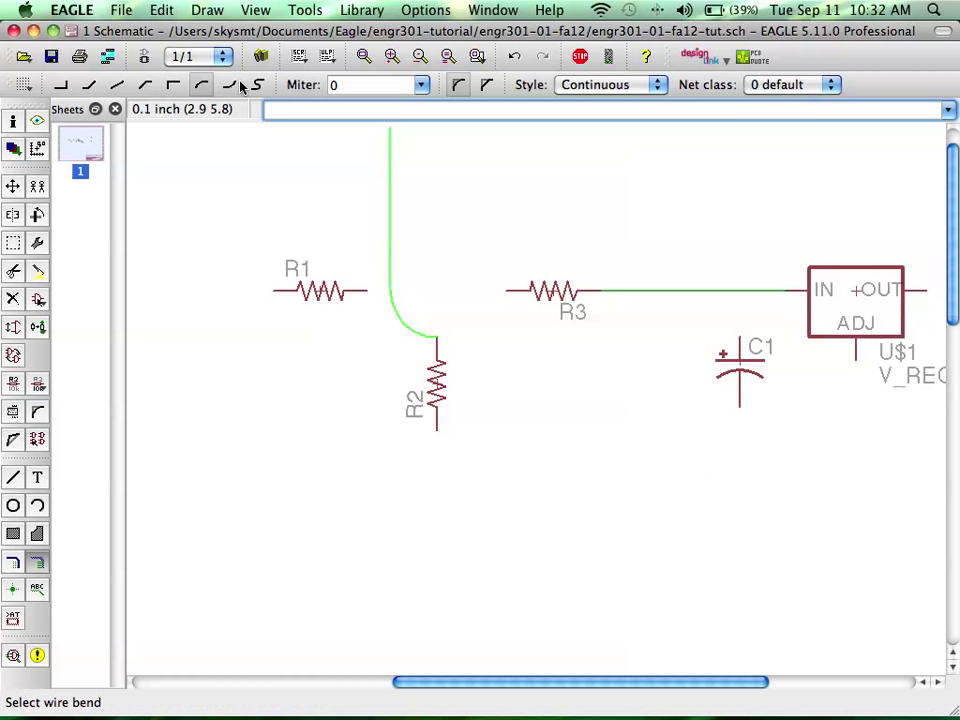
pyautogui.click(173, 85)
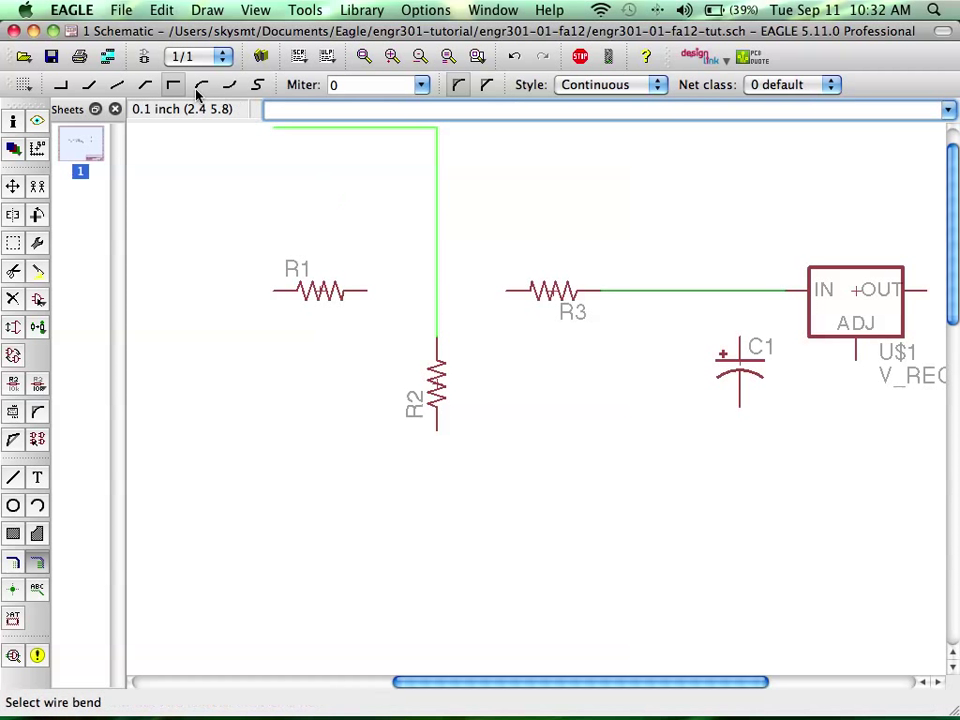
pyautogui.click(145, 85)
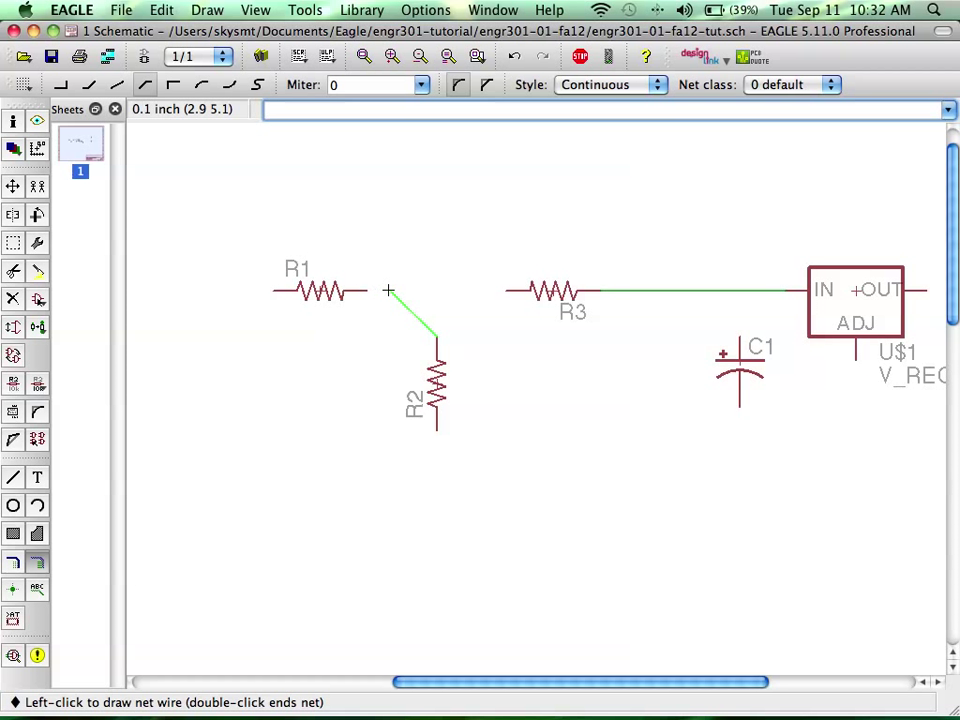
pyautogui.click(170, 85)
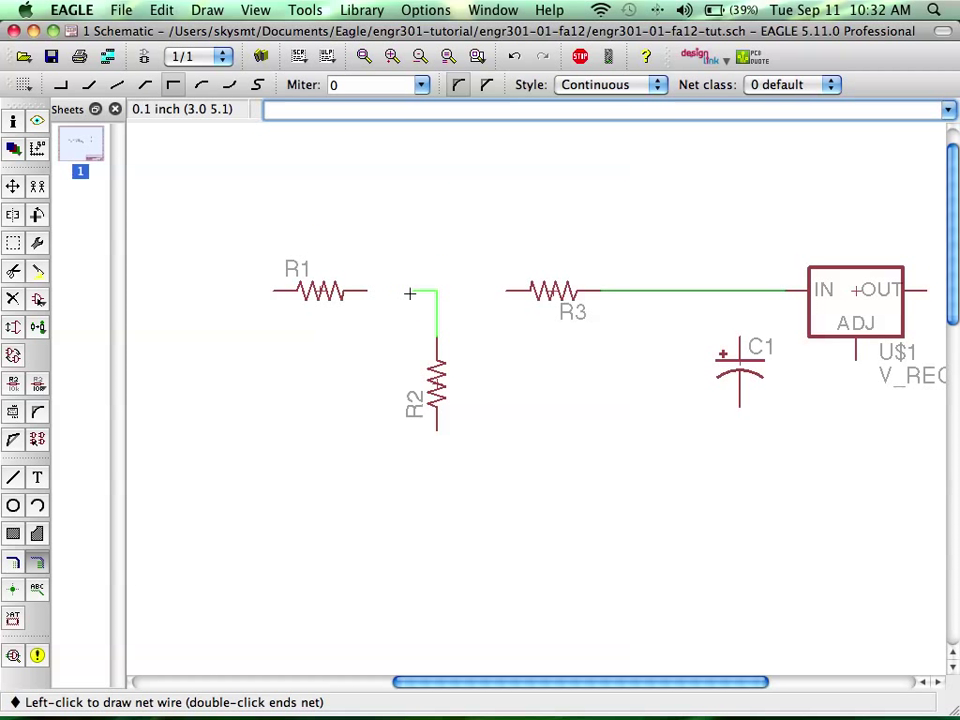
# Try routing R2's net over R1's right pin to the resistor body and extend it with extra bends below R1.
pyautogui.scroll(5, 405, 290)
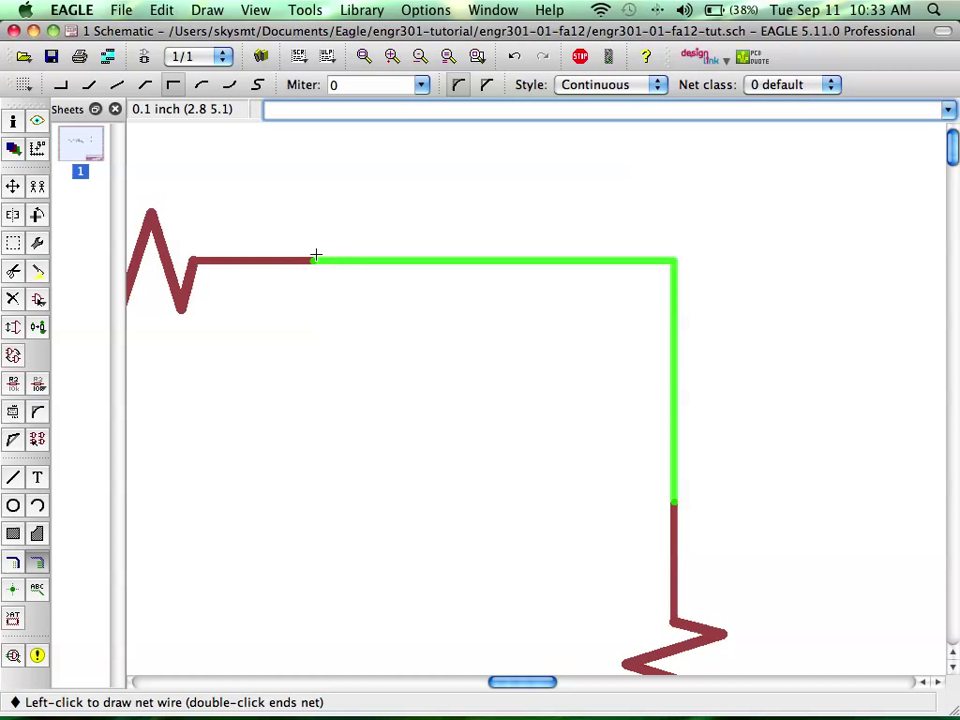
pyautogui.click(188, 262)
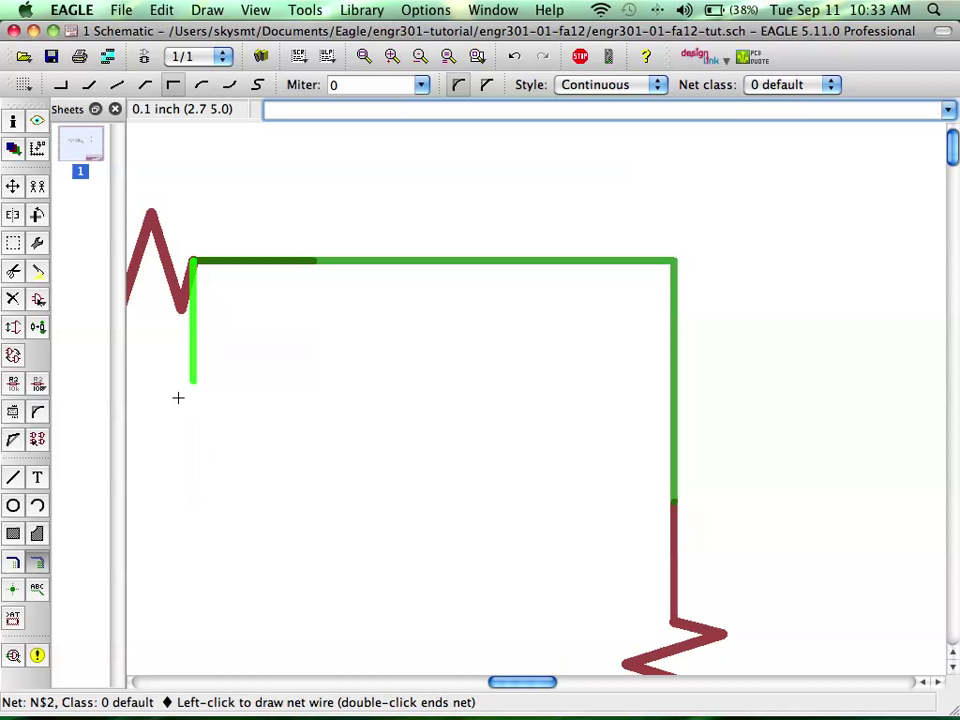
pyautogui.scroll(-1, 176, 518)
pyautogui.scroll(1, 176, 518)
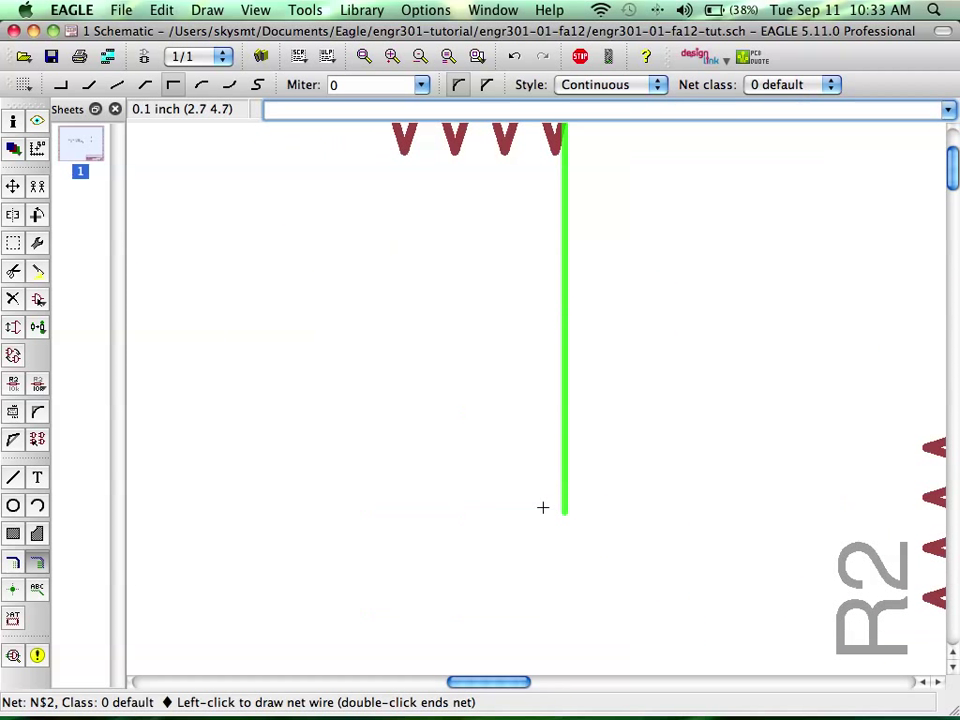
pyautogui.click(343, 505)
pyautogui.click(236, 472)
pyautogui.click(220, 598)
pyautogui.doubleClick(530, 597)
pyautogui.click(566, 612)
pyautogui.press('Escape')
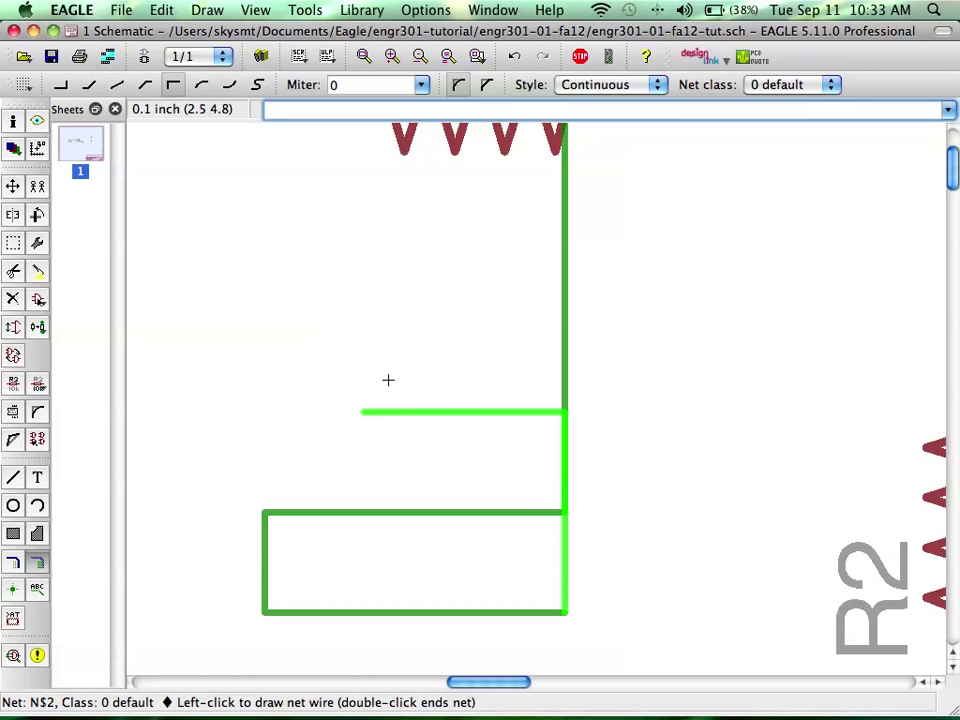
pyautogui.press('Escape')
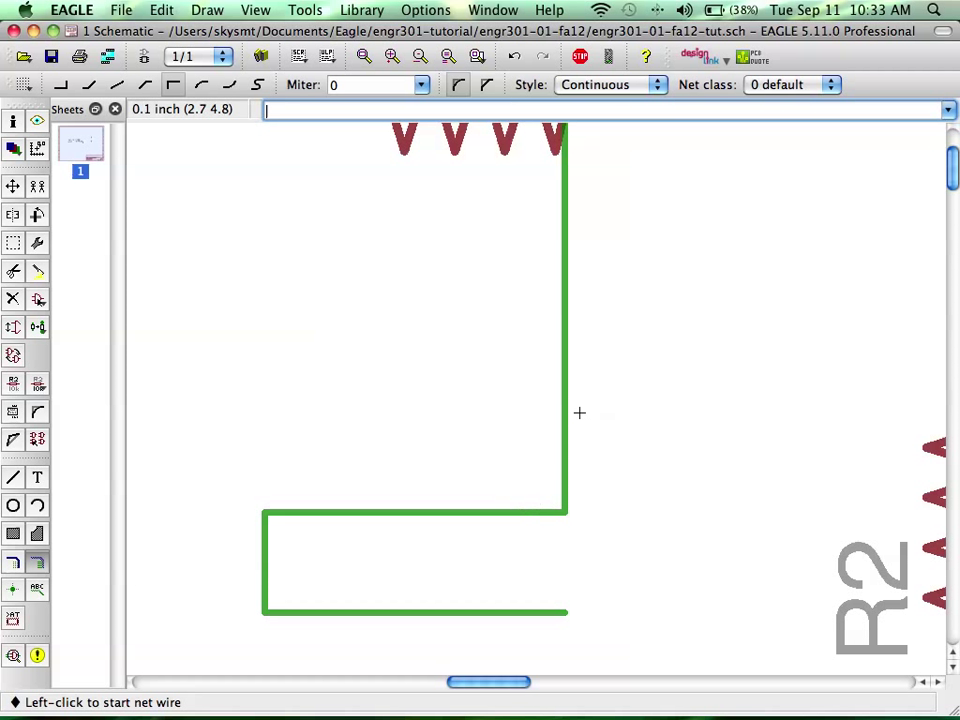
# Move R1 up and away from the wire to test whether the net is attached to its pin.
pyautogui.scroll(-2, 590, 340)
pyautogui.scroll(3, 605, 380)
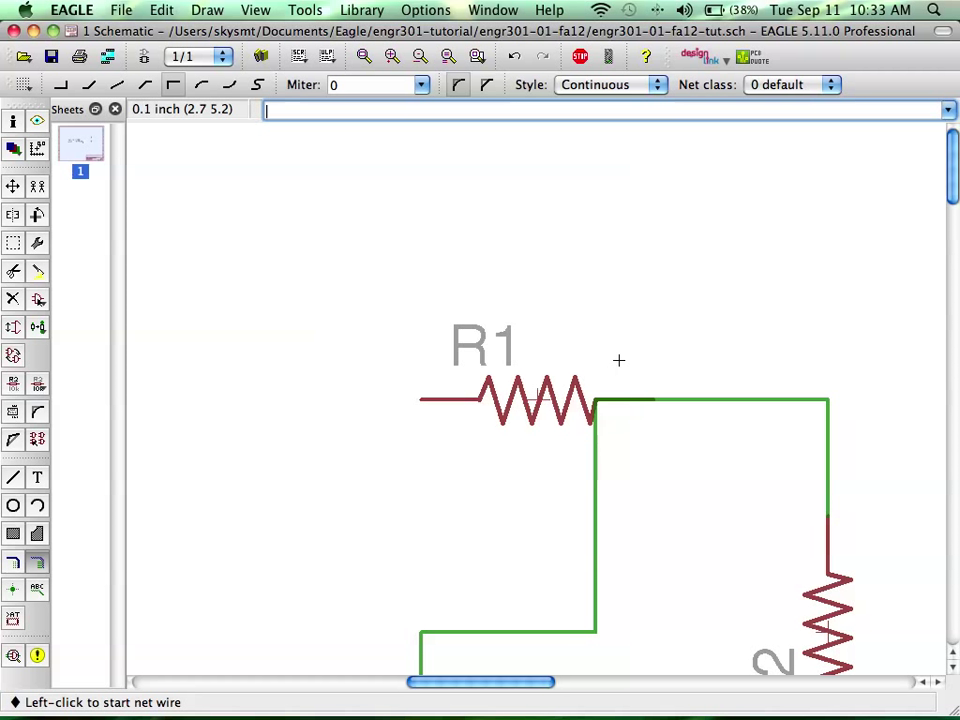
pyautogui.press('Return')
pyautogui.click(499, 396)
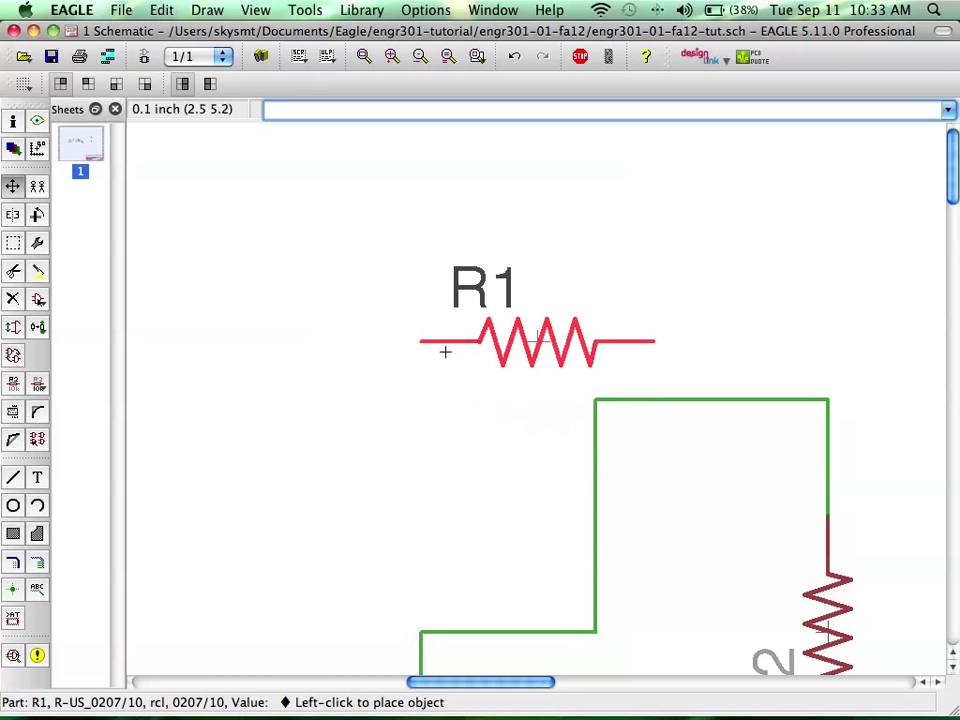
pyautogui.click(237, 322)
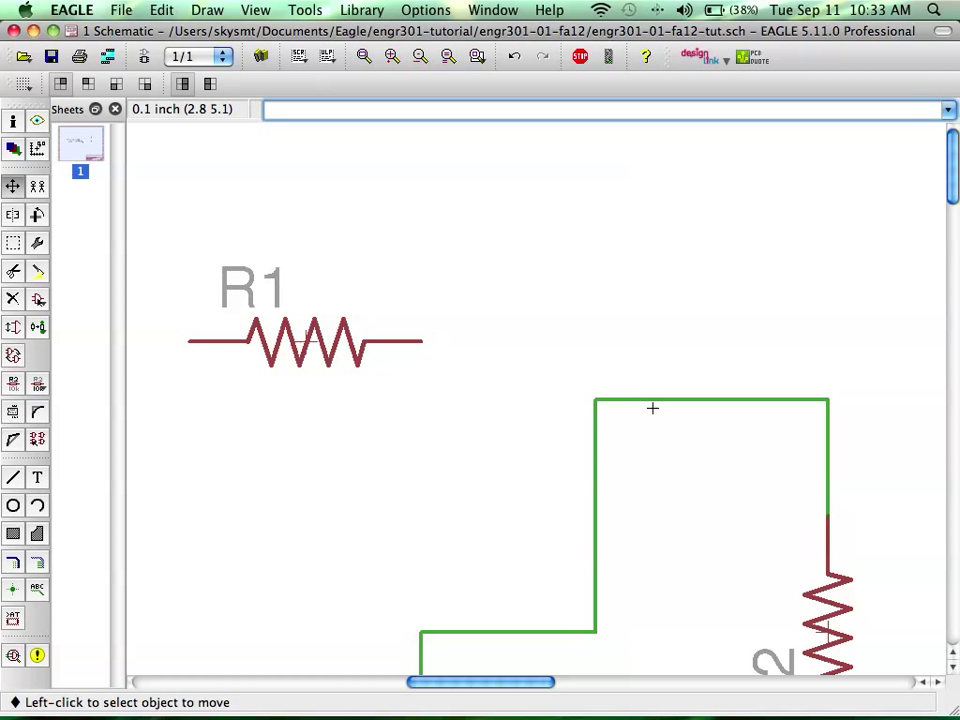
# Undo R1's move and the misrouted net between R1 and R2.
pyautogui.press('super+z')
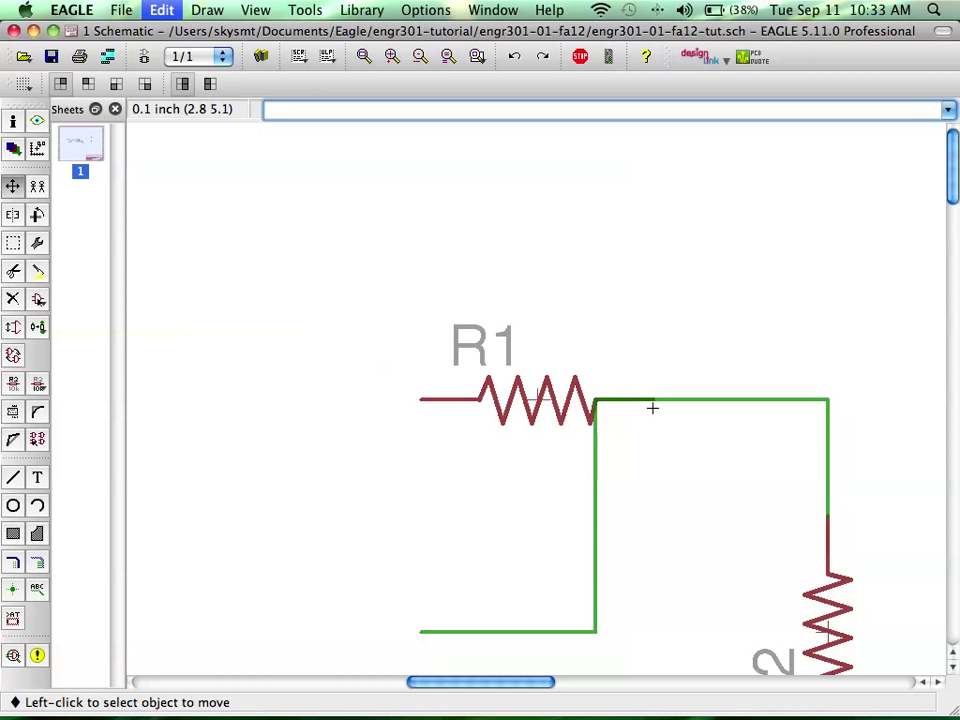
pyautogui.press('super+z')
pyautogui.press('super+z')
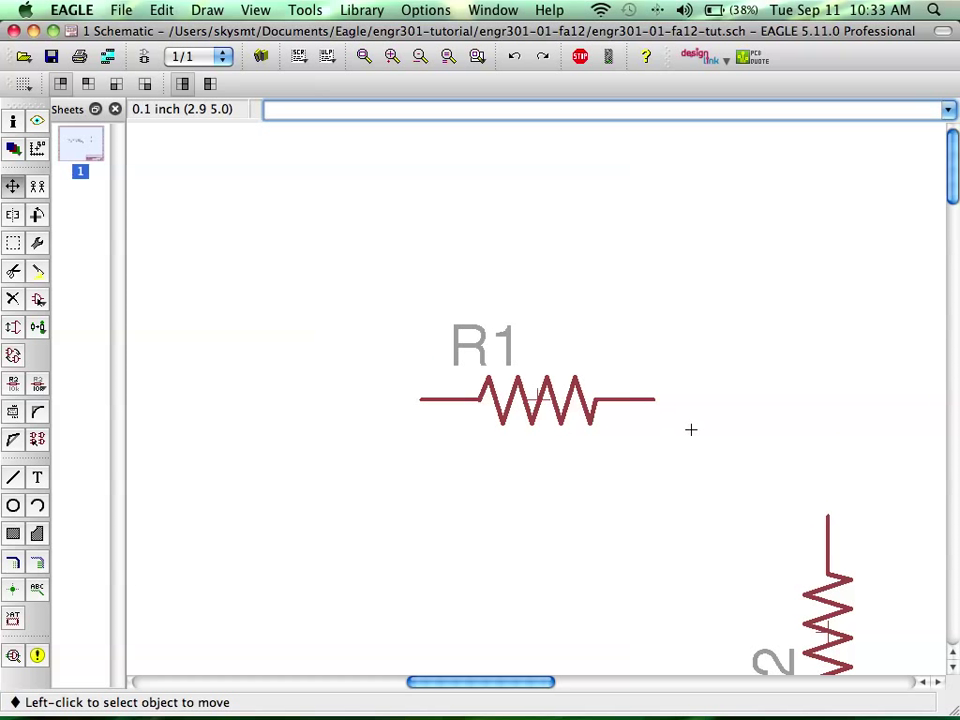
pyautogui.hscroll(3, 690, 429)
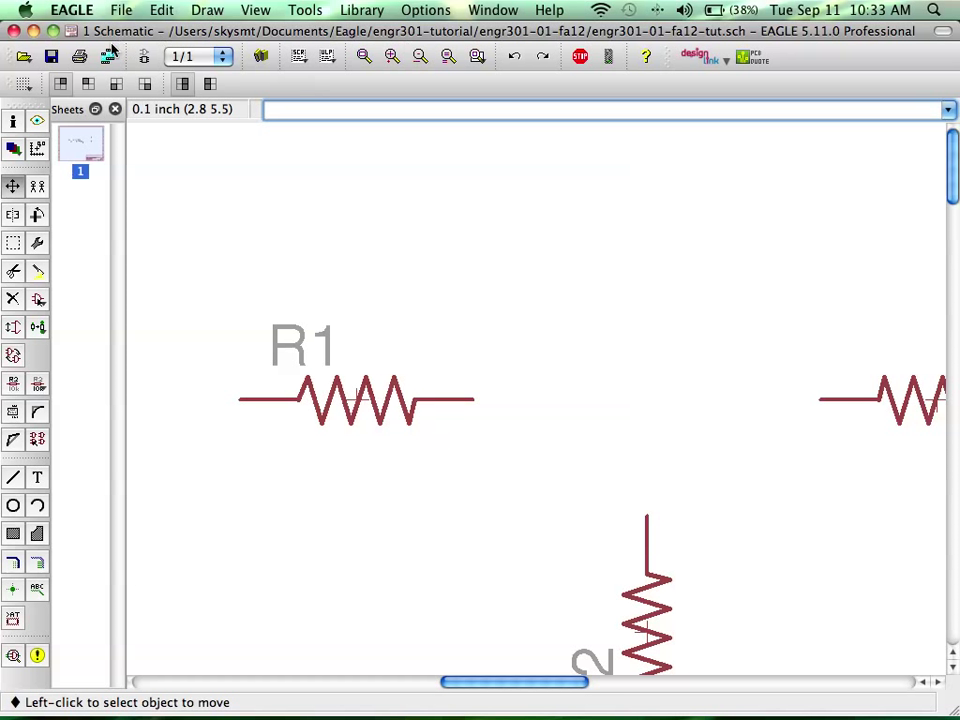
pyautogui.click(542, 57)
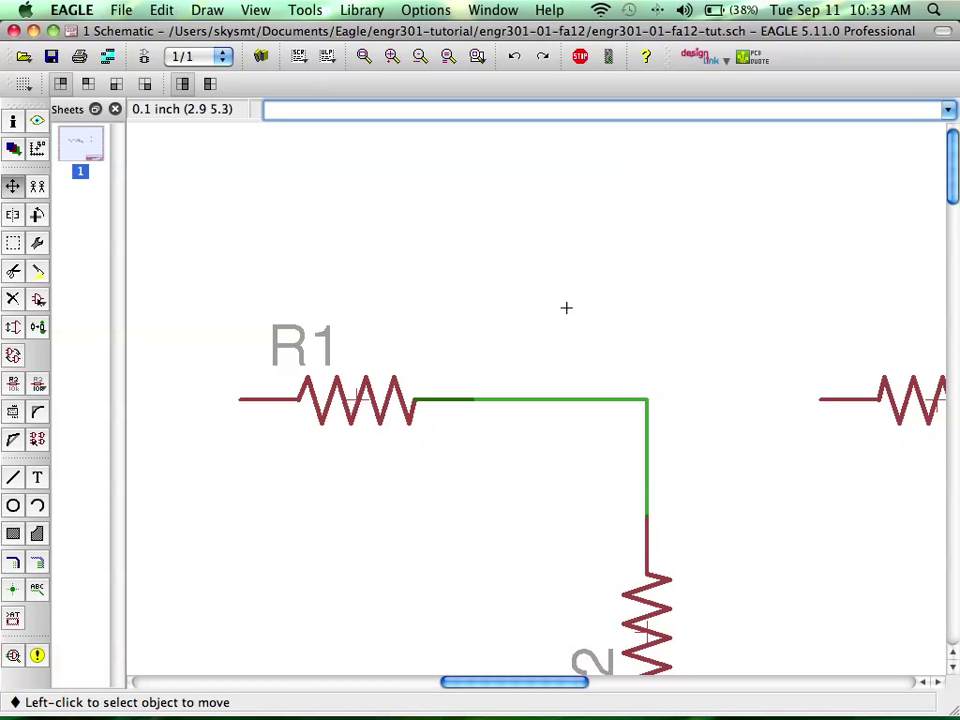
pyautogui.click(514, 57)
# Draw a net from R2's upper pin to the end of R1's right pin and join R3's left pin to its corner.
pyautogui.write('net')
pyautogui.press('Return')
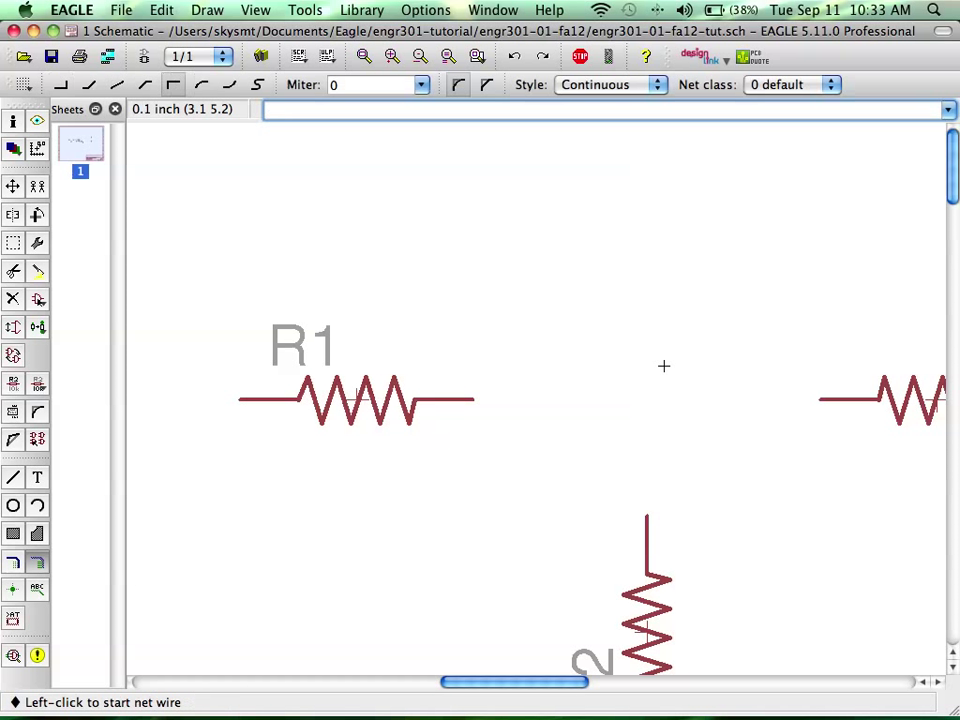
pyautogui.click(647, 516)
pyautogui.click(478, 399)
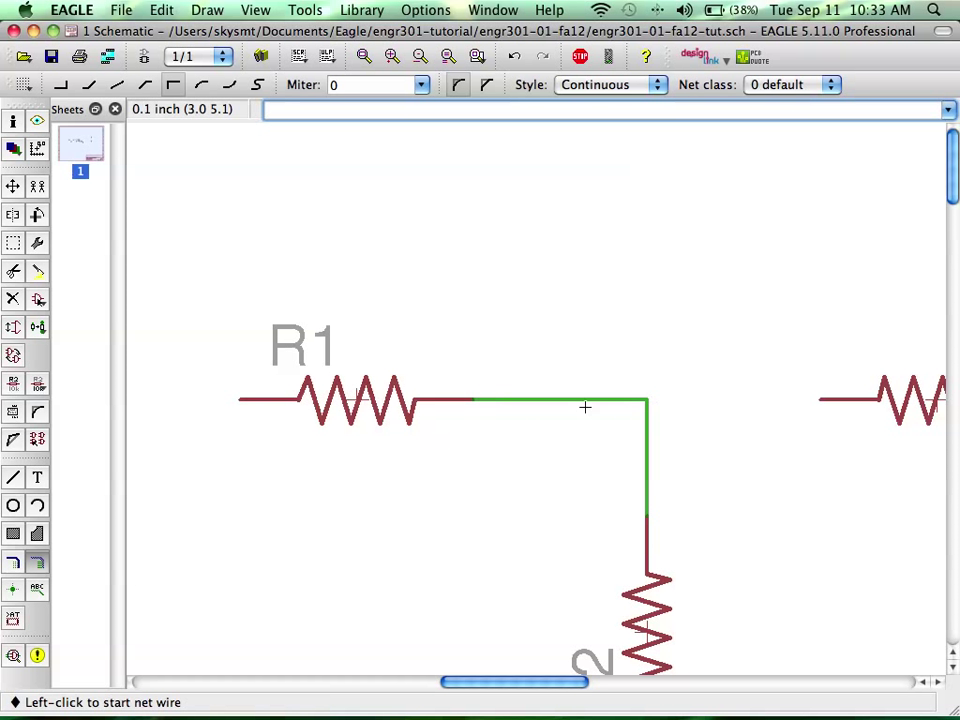
pyautogui.scroll(-1, 540, 397)
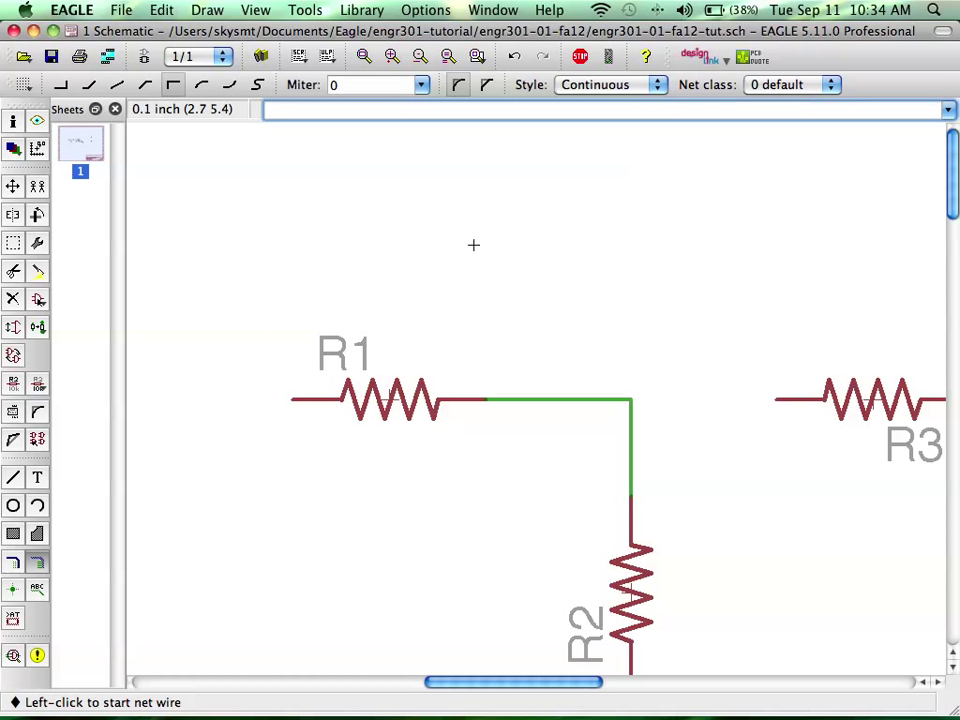
pyautogui.click(774, 399)
pyautogui.click(629, 400)
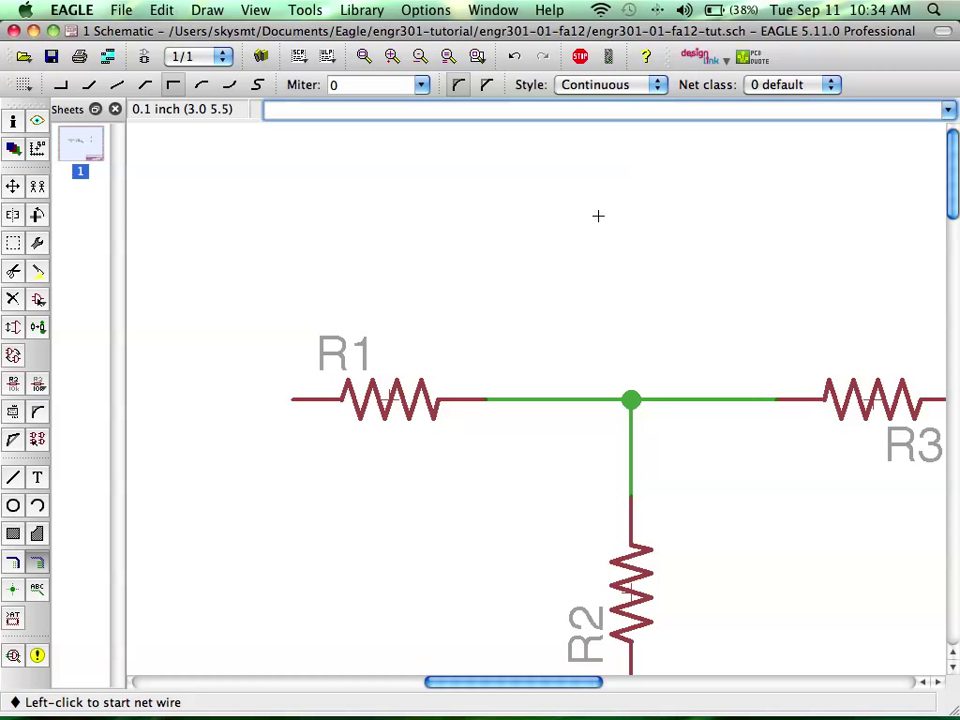
# Move capacitor C2 clear of the voltage regulator's label to the open area beyond resistor R4.
pyautogui.scroll(-2, 598, 290)
pyautogui.hscroll(5, 677, 390)
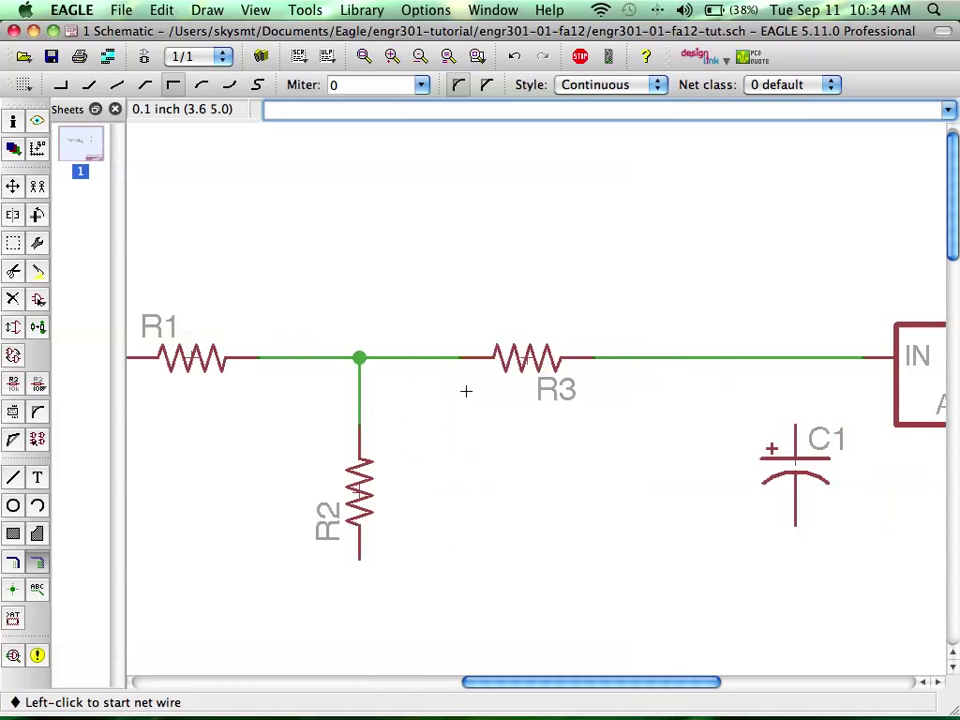
pyautogui.hscroll(3, 465, 391)
pyautogui.hscroll(3, 690, 440)
pyautogui.hscroll(-3, 429, 403)
pyautogui.scroll(-3, 574, 321)
pyautogui.hscroll(4, 596, 304)
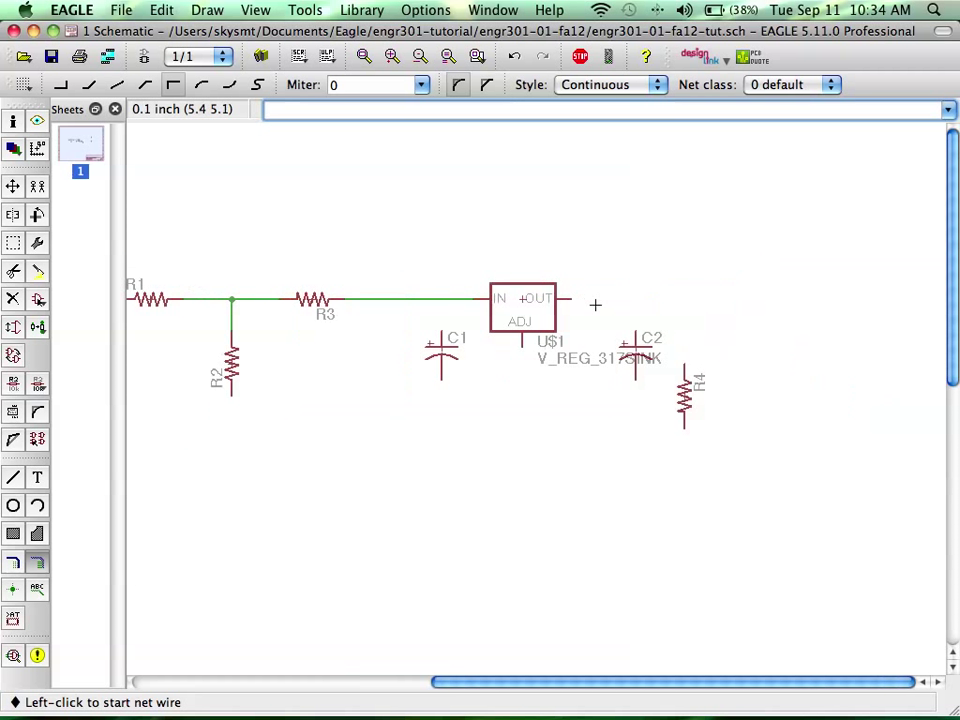
pyautogui.scroll(2, 603, 281)
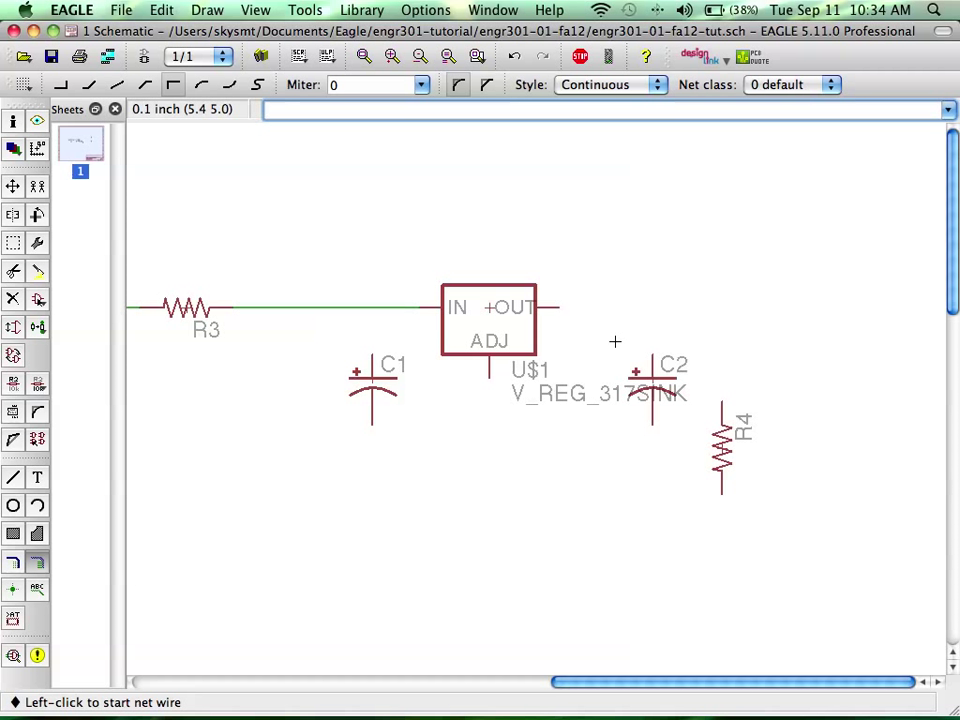
pyautogui.press('Return')
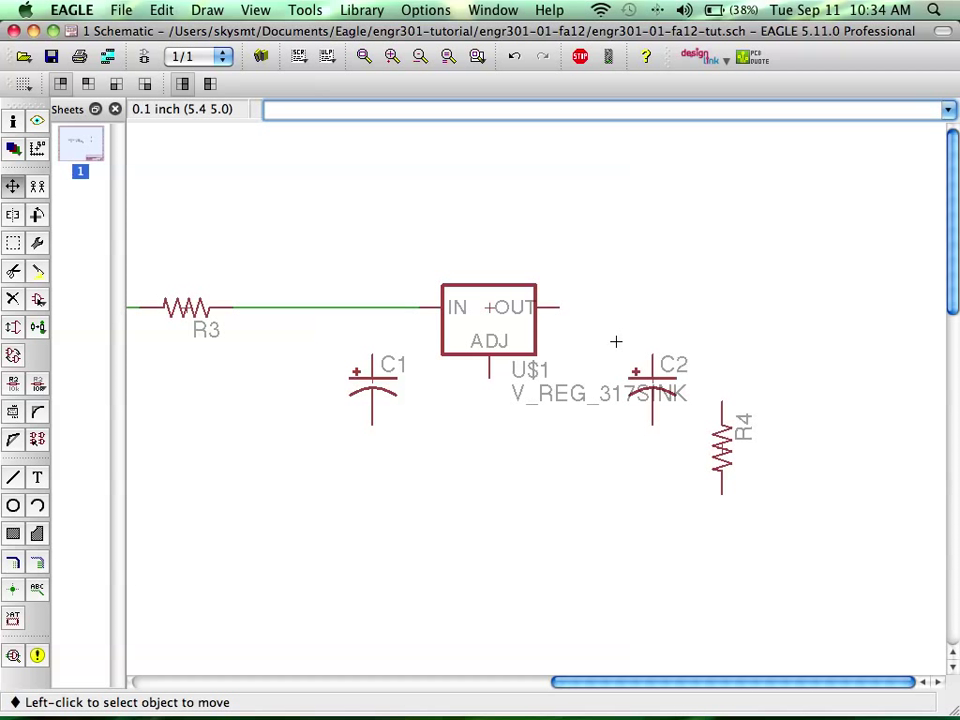
pyautogui.click(650, 384)
pyautogui.click(866, 410)
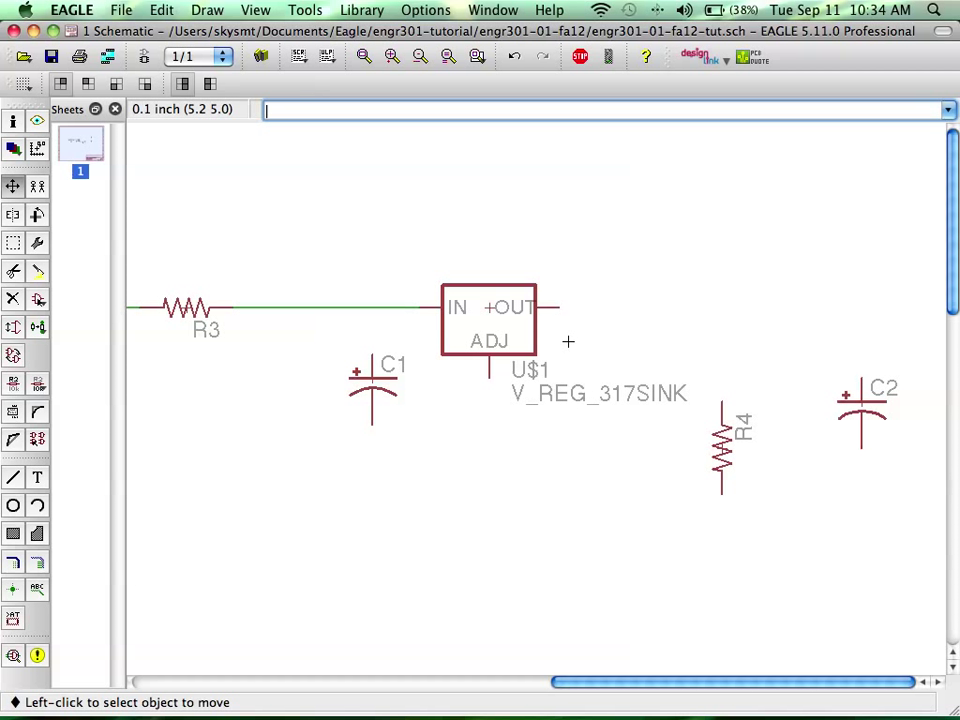
# Smash the voltage regulator so its name and value texts can be moved separately from the symbol.
pyautogui.write('smash')
pyautogui.press('Return')
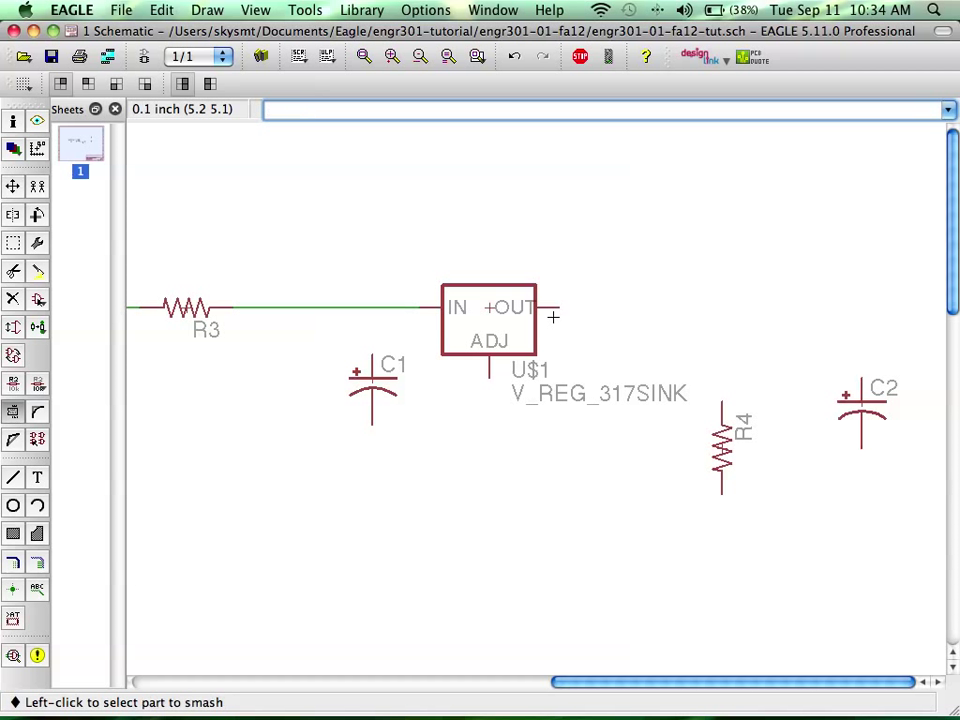
pyautogui.click(486, 310)
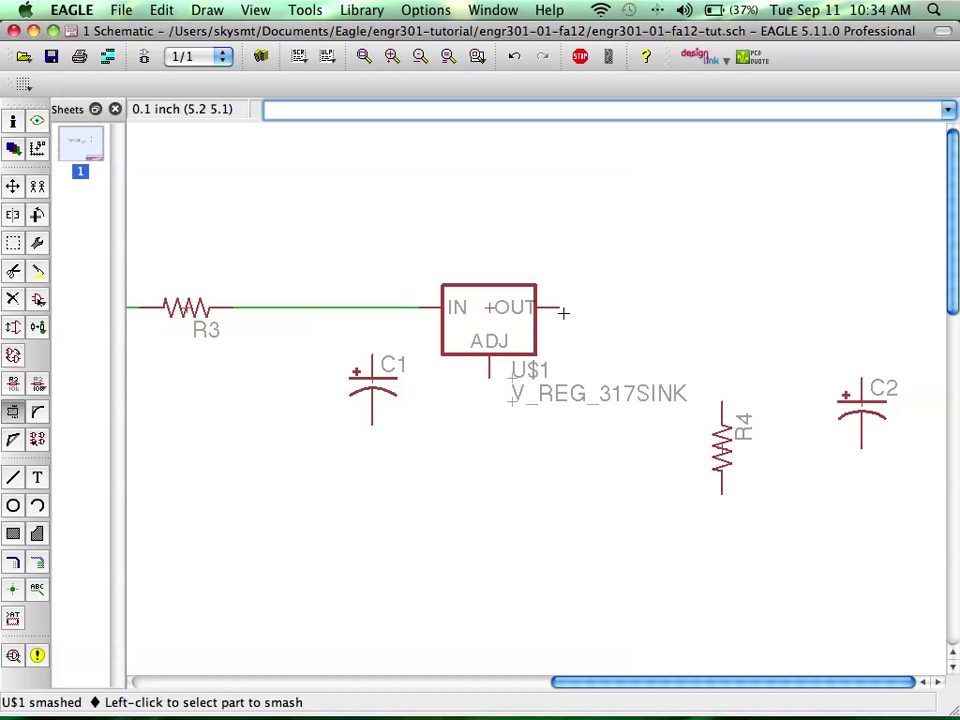
# Move the regulator's V_REG_317SINK value and U$1 name texts above its body, with the value over the name.
pyautogui.write('move')
pyautogui.press('Return')
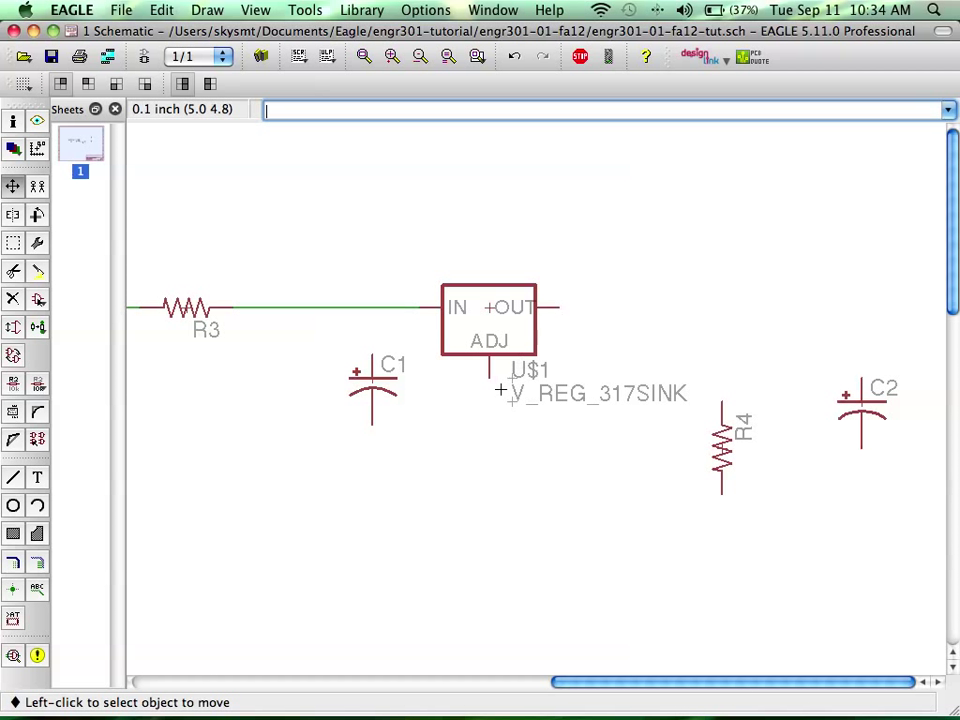
pyautogui.scroll(10, 487, 419)
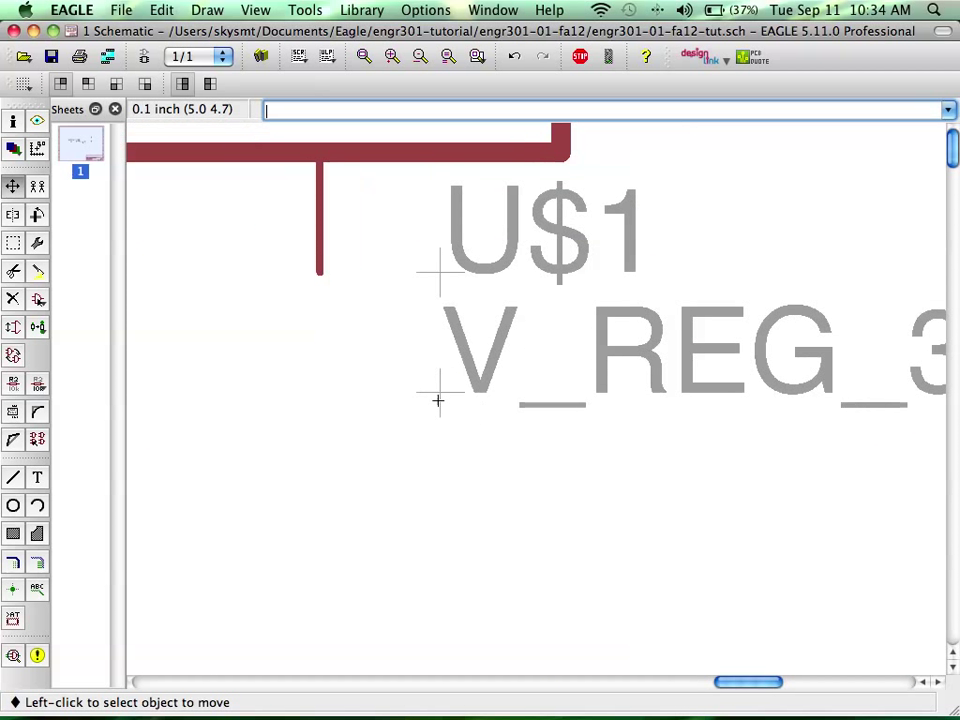
pyautogui.click(440, 395)
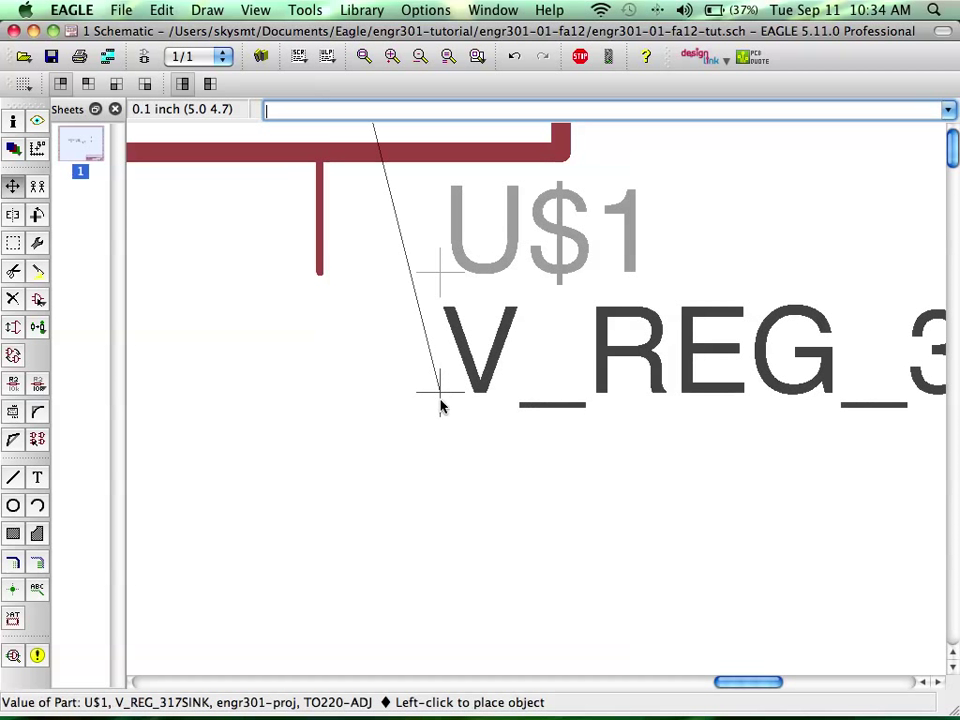
pyautogui.scroll(-6, 376, 456)
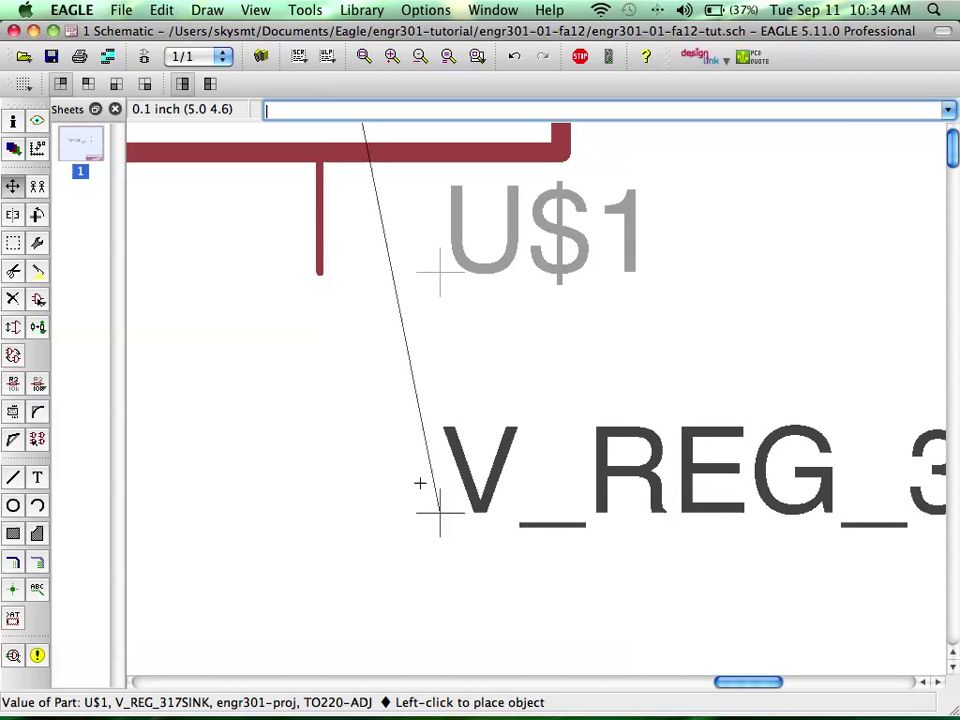
pyautogui.scroll(-3, 280, 446)
pyautogui.moveTo(246, 463); pyautogui.dragTo(311, 418, button='middle')
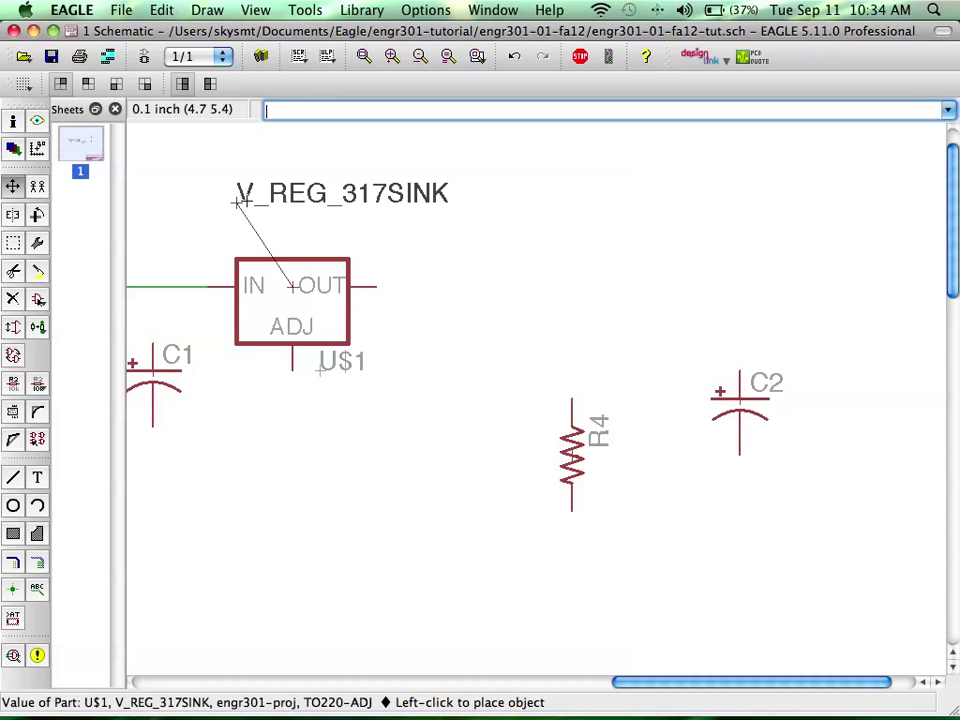
pyautogui.click(236, 199)
pyautogui.click(321, 365)
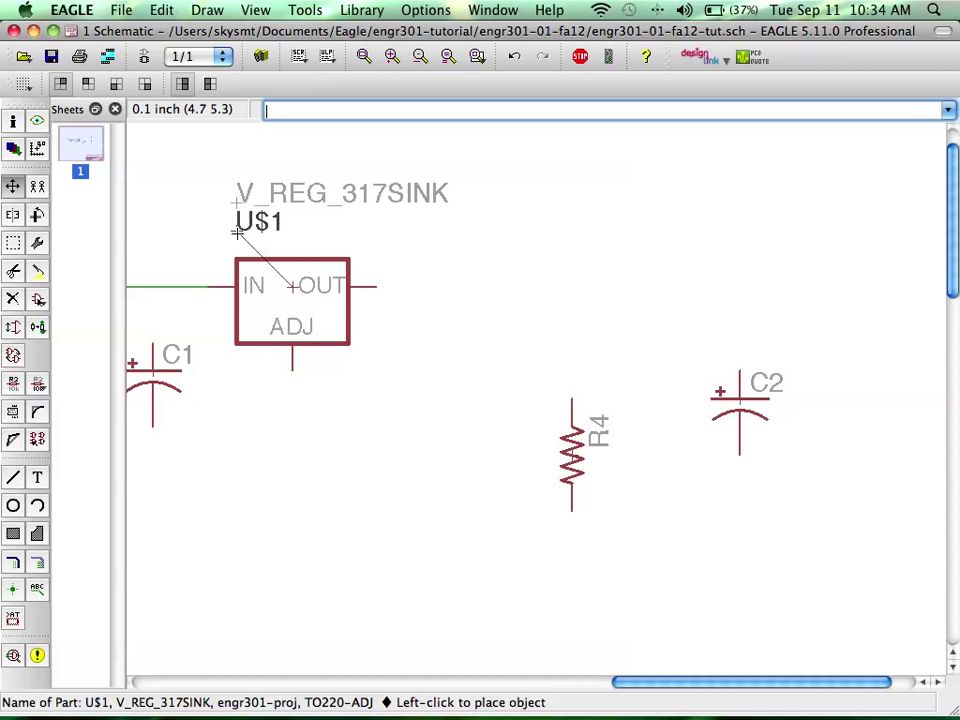
pyautogui.click(237, 229)
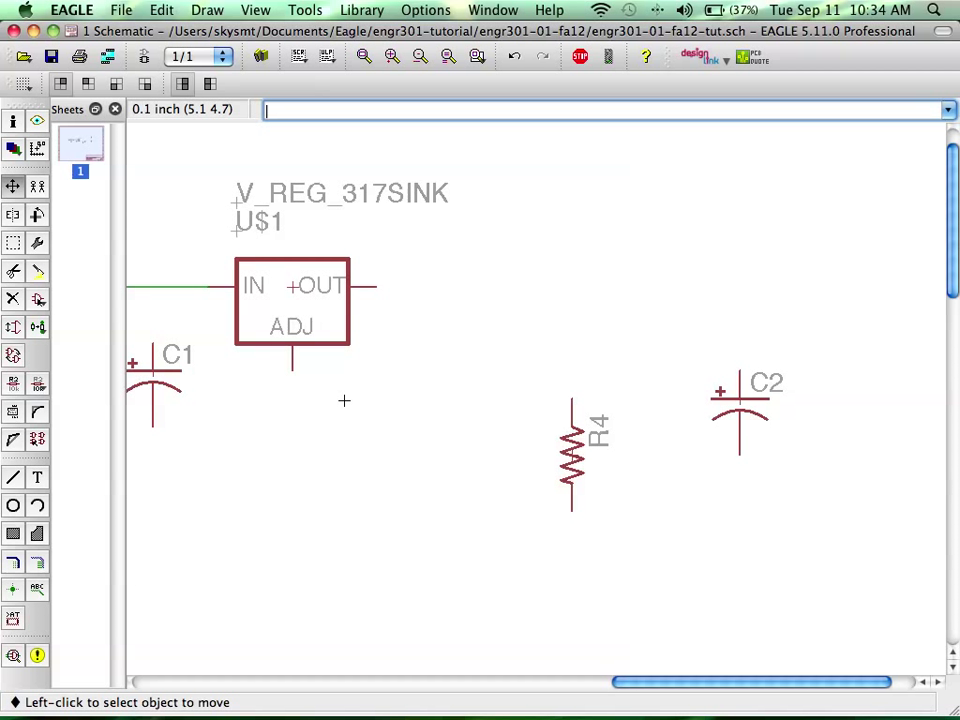
# Move resistor R4 closer to the regulator, slightly below and beyond its OUT pin.
pyautogui.scroll(1, 374, 381)
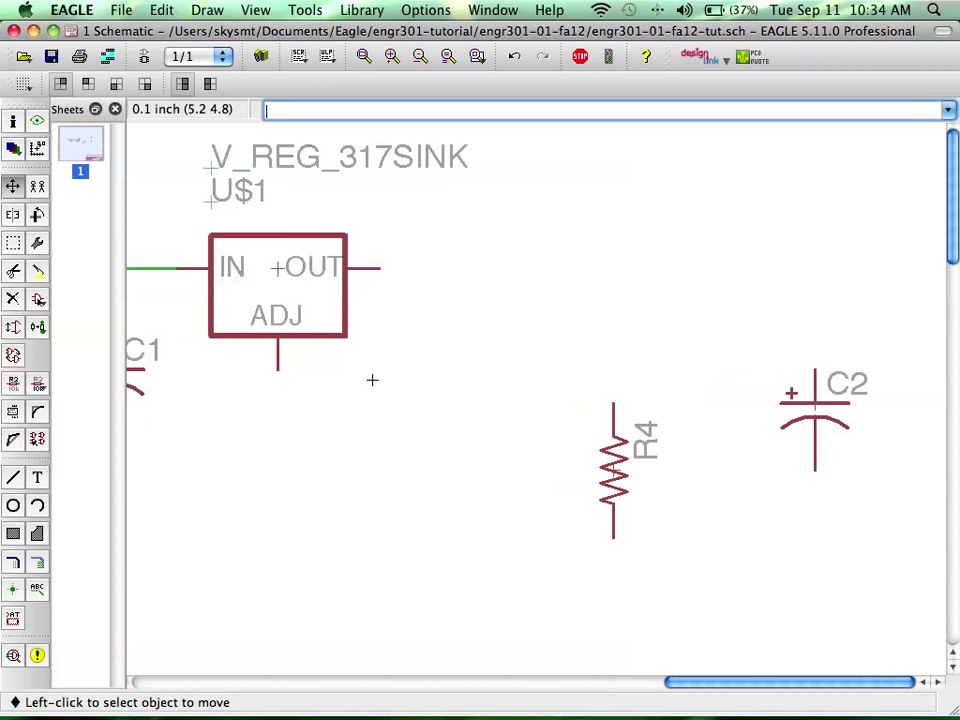
pyautogui.scroll(-2, 376, 378)
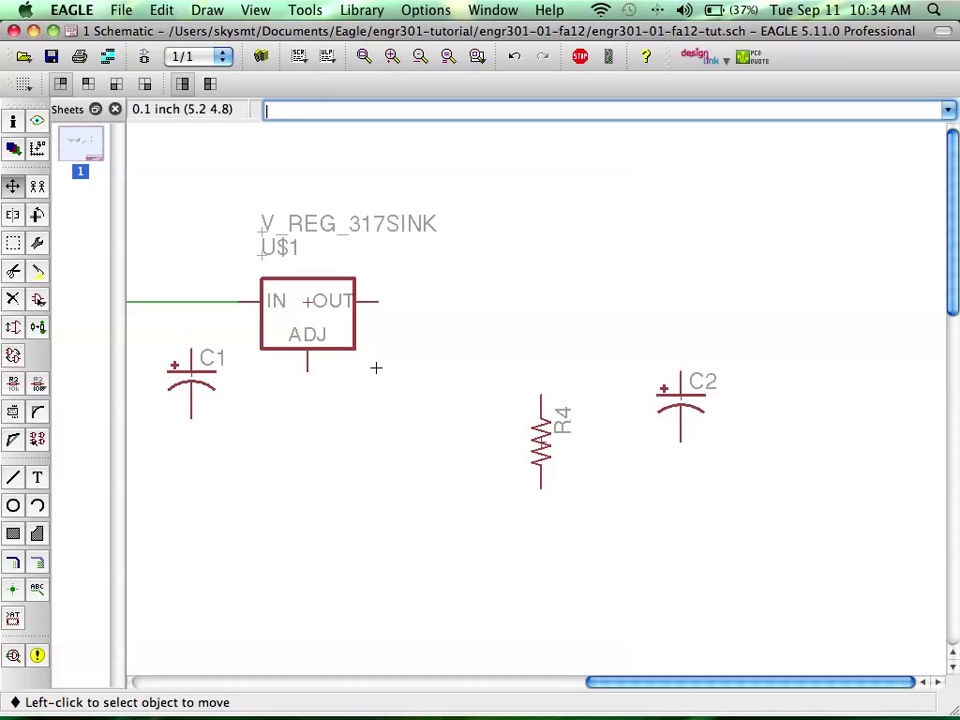
pyautogui.hscroll(3, 534, 364)
pyautogui.click(452, 410)
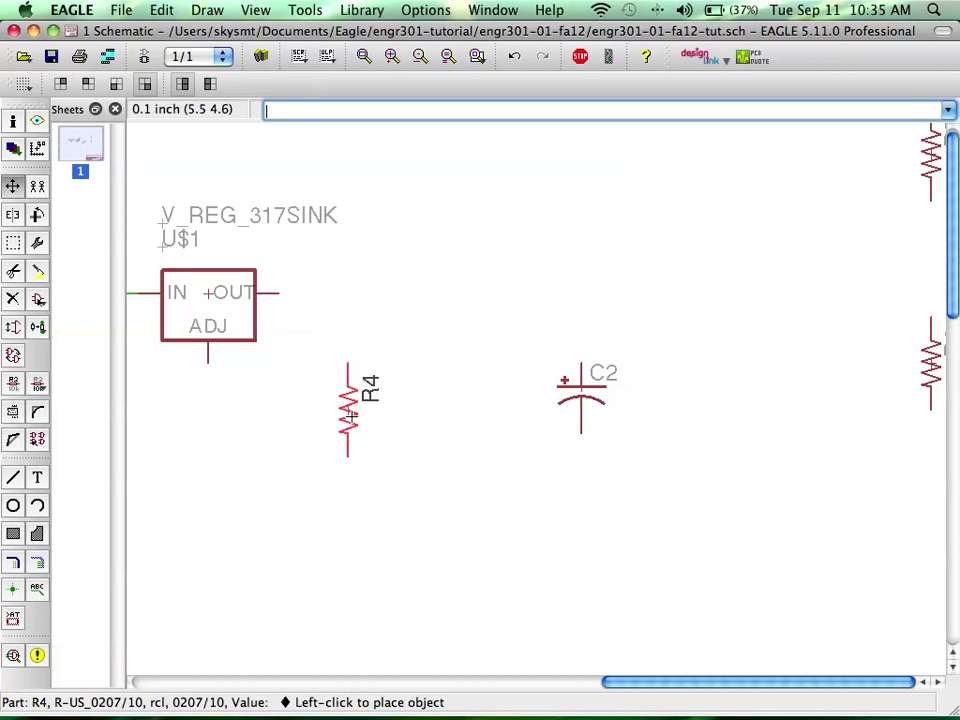
pyautogui.click(341, 385)
# Try placing a copy of resistor R4 directly below it and undo the copy.
pyautogui.hscroll(-3, 355, 380)
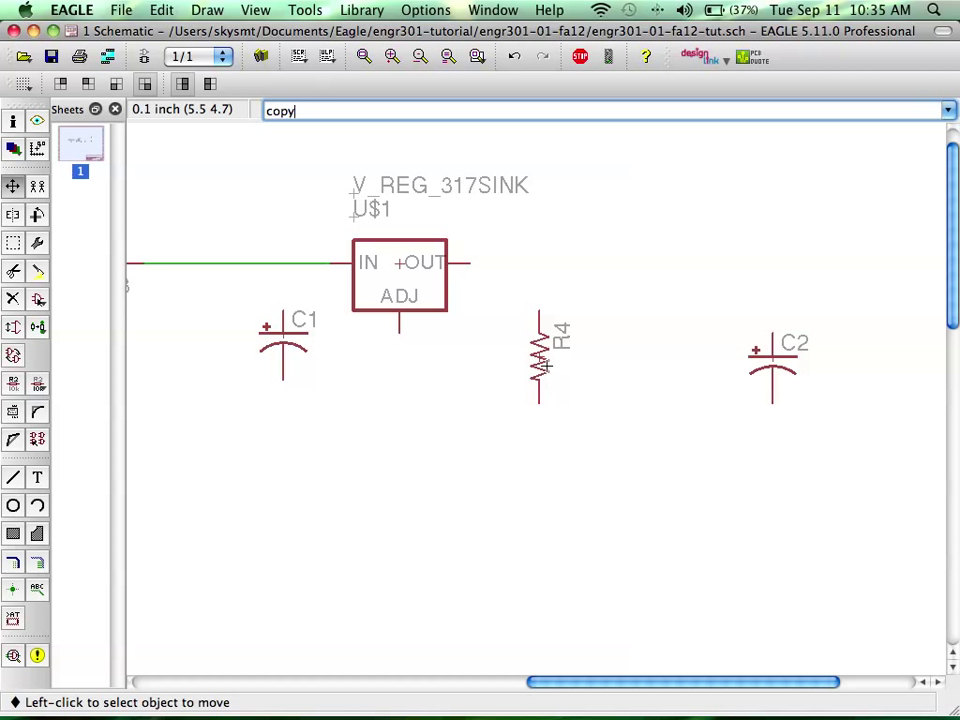
pyautogui.press('Return')
pyautogui.click(540, 362)
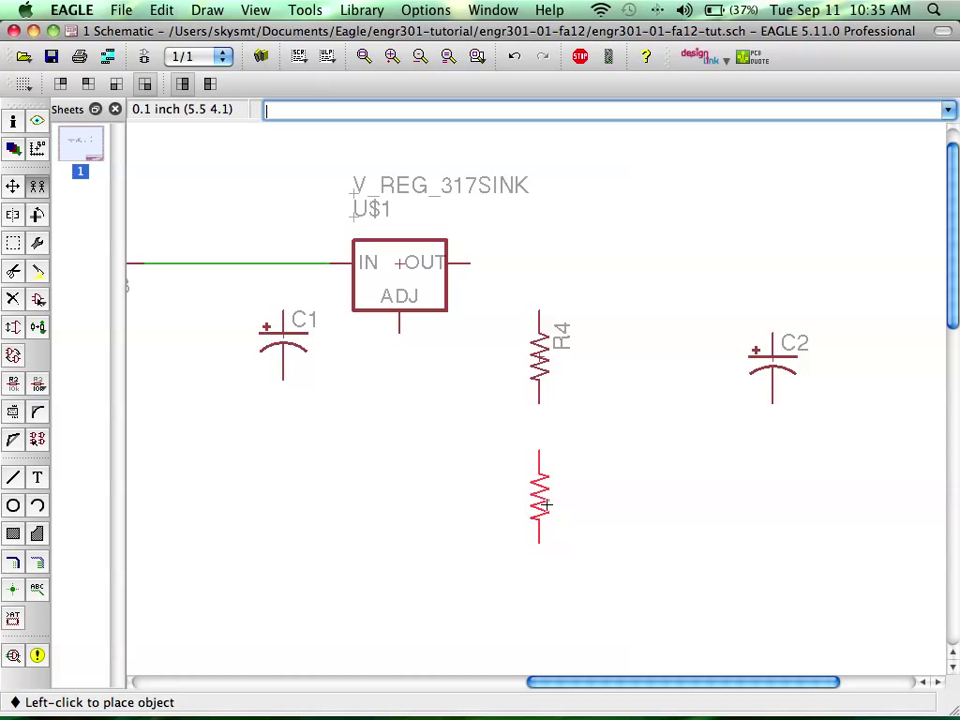
pyautogui.click(546, 505)
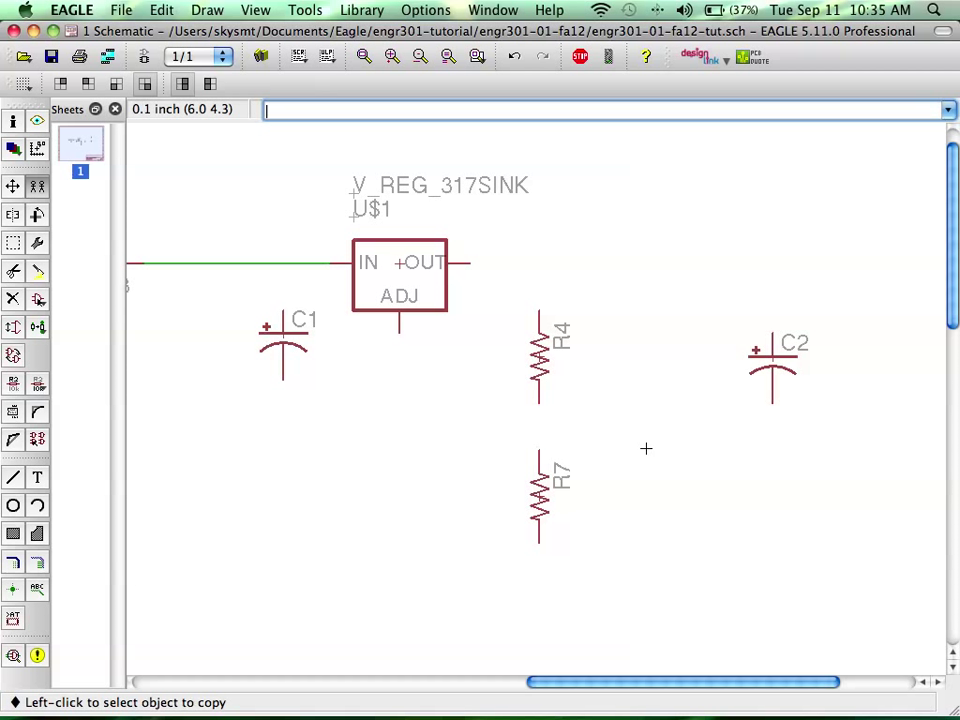
pyautogui.press('super+z')
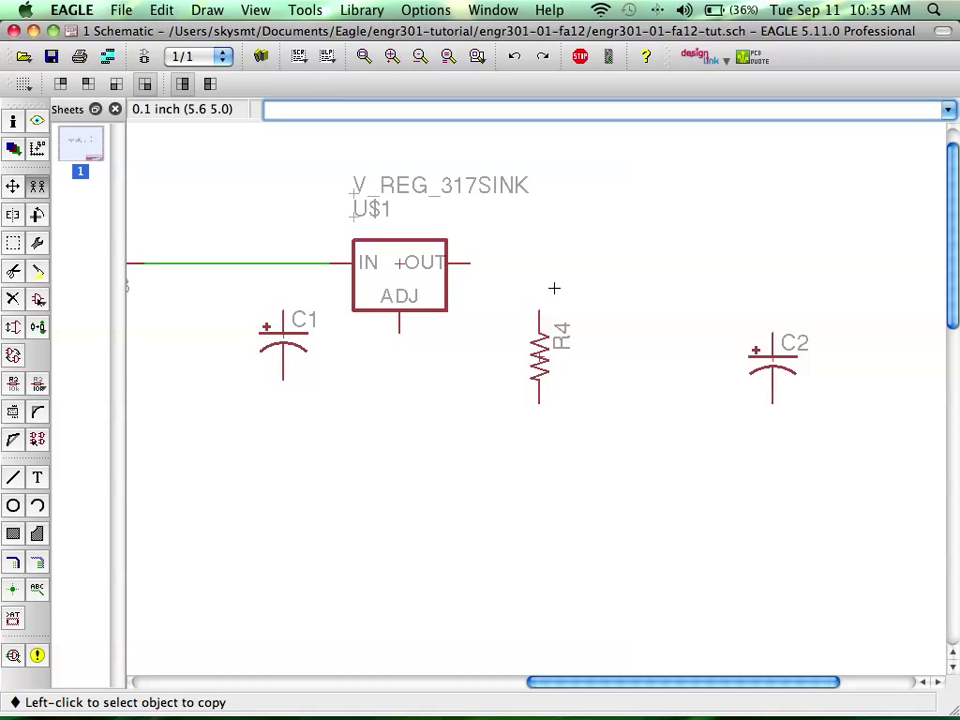
# Try to copy resistor R4 by giving its name to the Copy command.
pyautogui.write('opy r4')
pyautogui.press('Return')
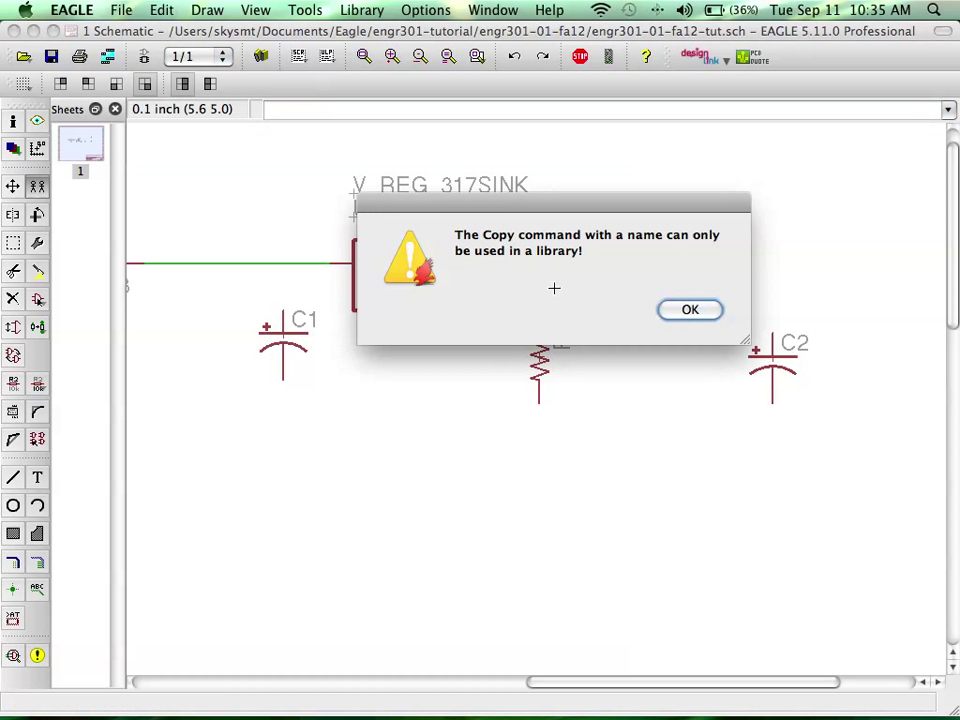
pyautogui.click(689, 310)
# Pick up resistor R4 by name with the Move command and place it slightly nearer the regulator.
pyautogui.scroll(-1, 517, 349)
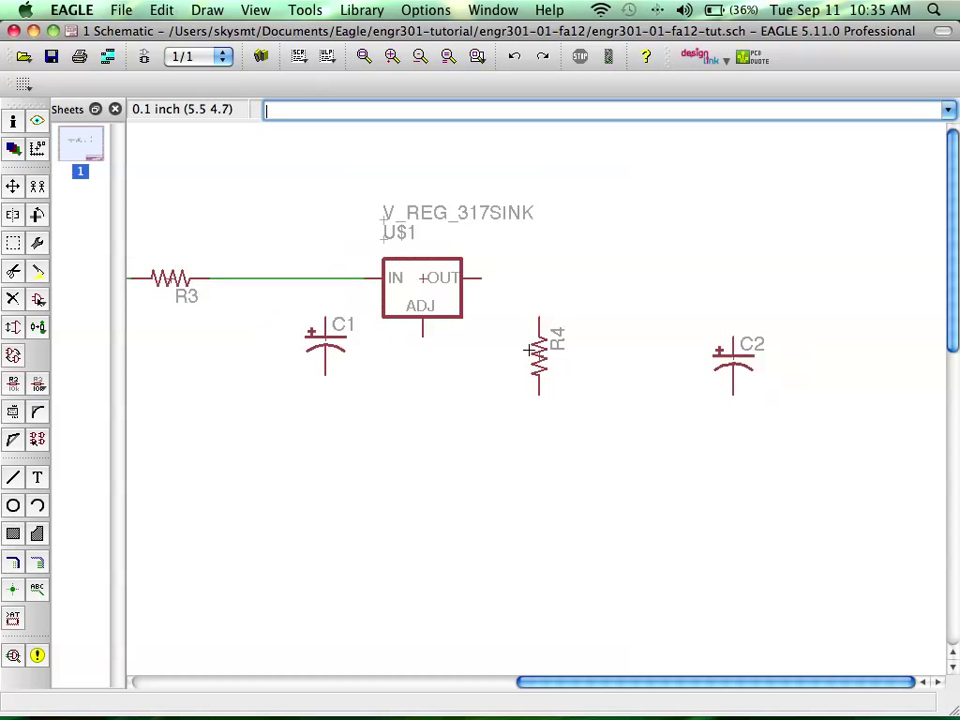
pyautogui.scroll(1, 529, 352)
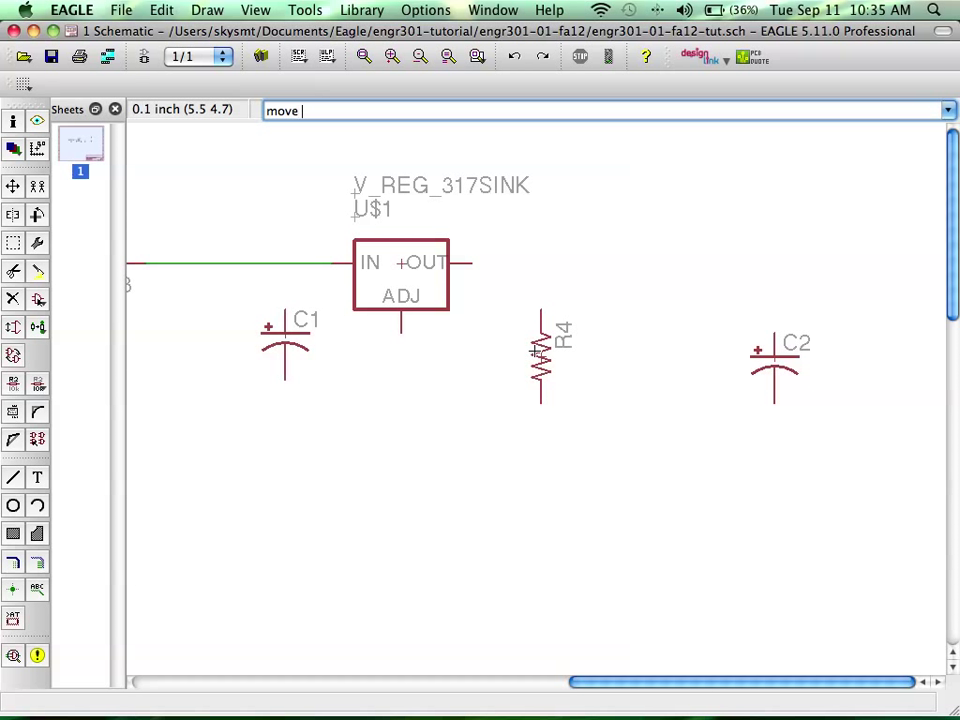
pyautogui.press('Return')
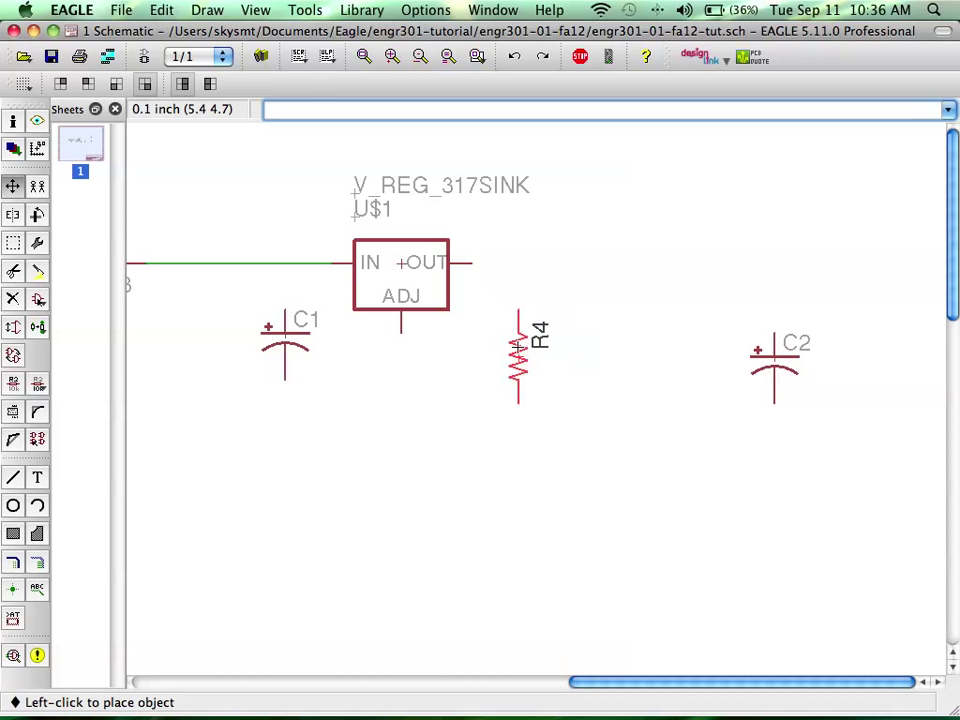
pyautogui.click(521, 349)
# Copy resistor R4 and place the copy directly below it, leaving a gap between their pins.
pyautogui.write('copy')
pyautogui.press('Return')
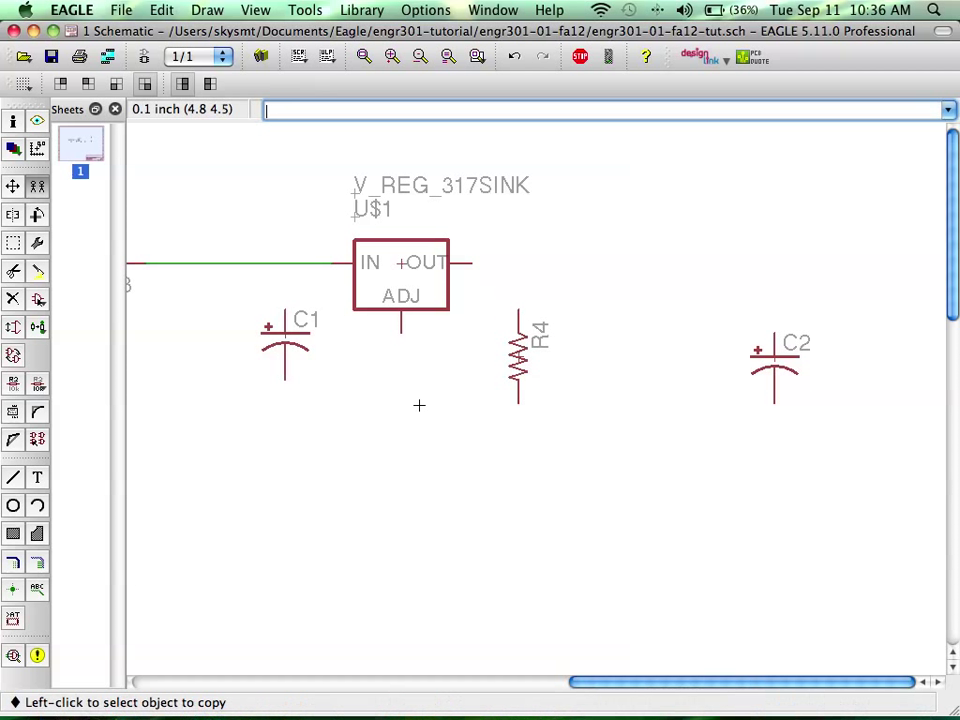
pyautogui.click(527, 369)
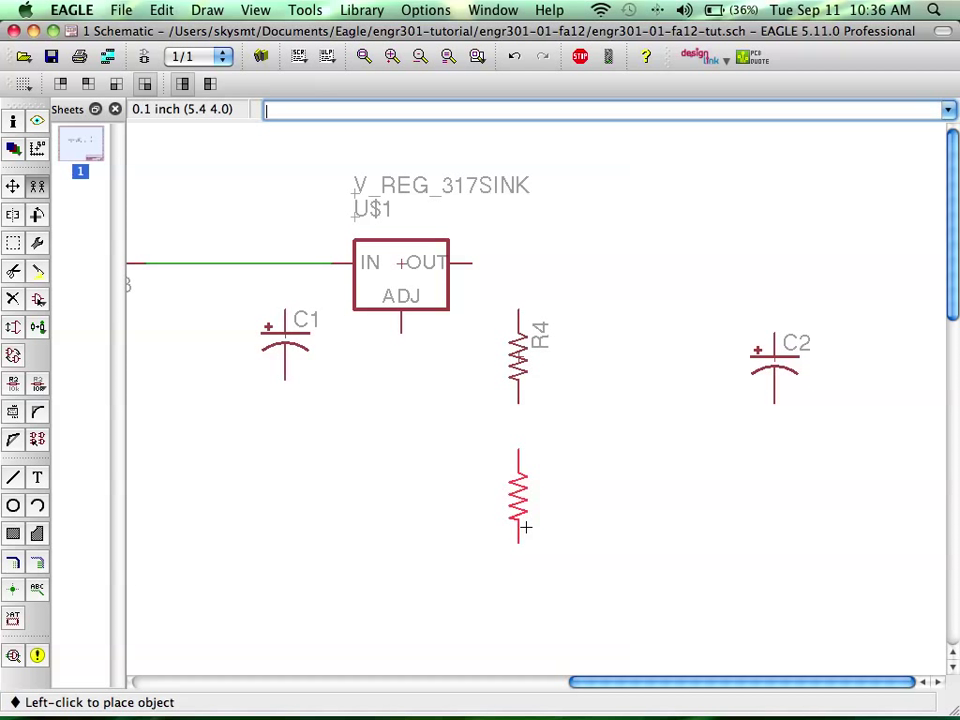
pyautogui.click(526, 527)
# Draw a net with one right-angle bend from the regulator's OUT pin to R4's upper pin.
pyautogui.write('net')
pyautogui.press('Return')
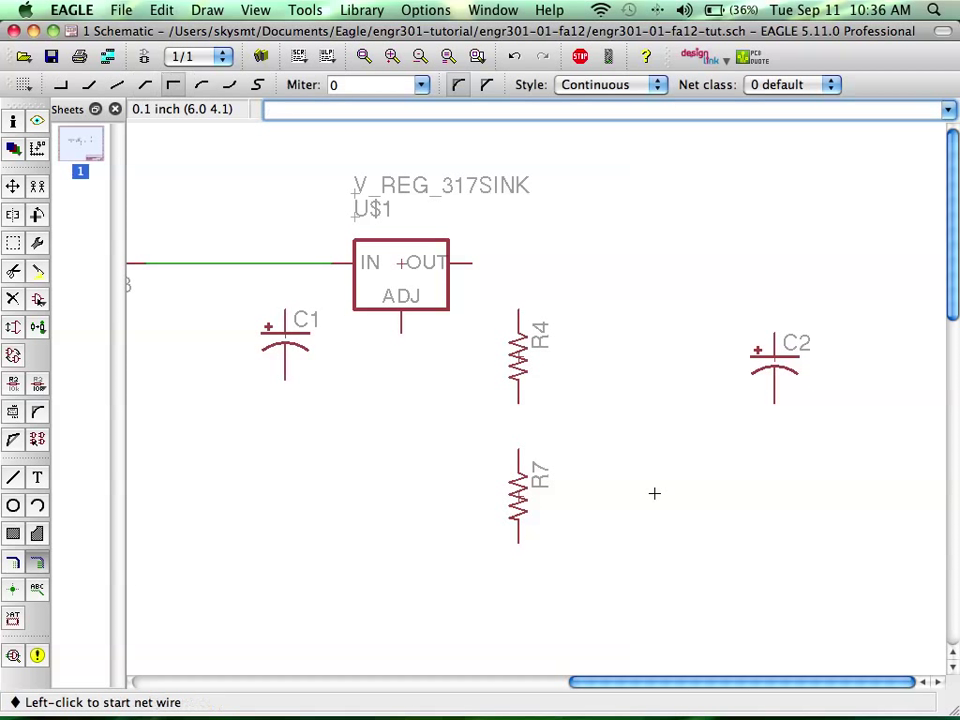
pyautogui.click(475, 264)
pyautogui.rightClick(517, 294)
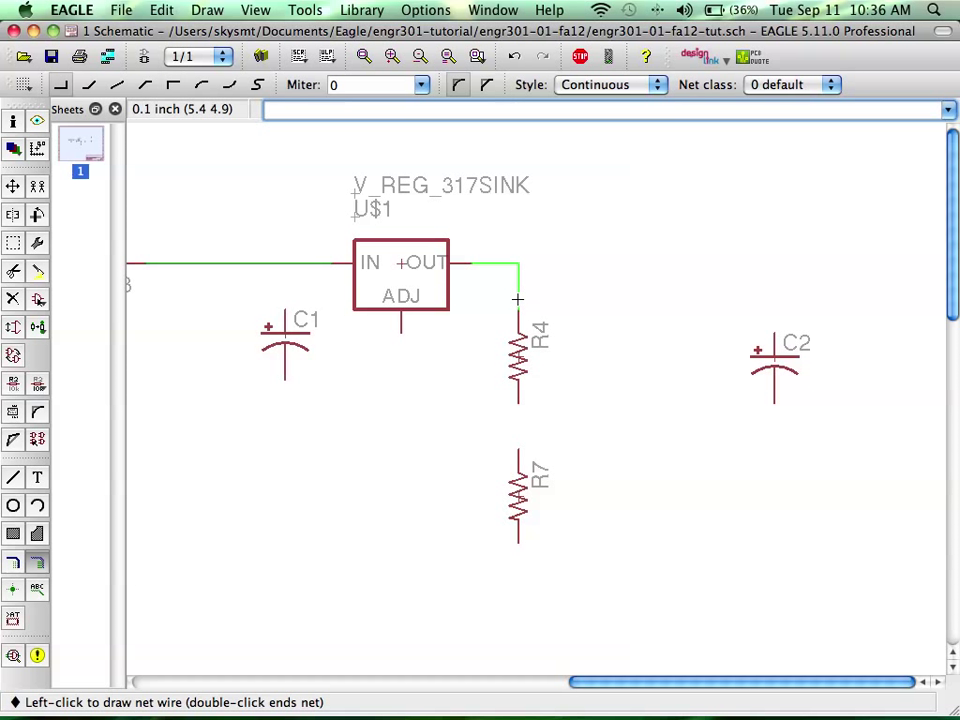
pyautogui.click(518, 316)
# Connect R4's lower pin to R7's upper pin with a net and join the regulator's ADJ pin to its middle.
pyautogui.click(517, 406)
pyautogui.click(518, 441)
pyautogui.click(518, 427)
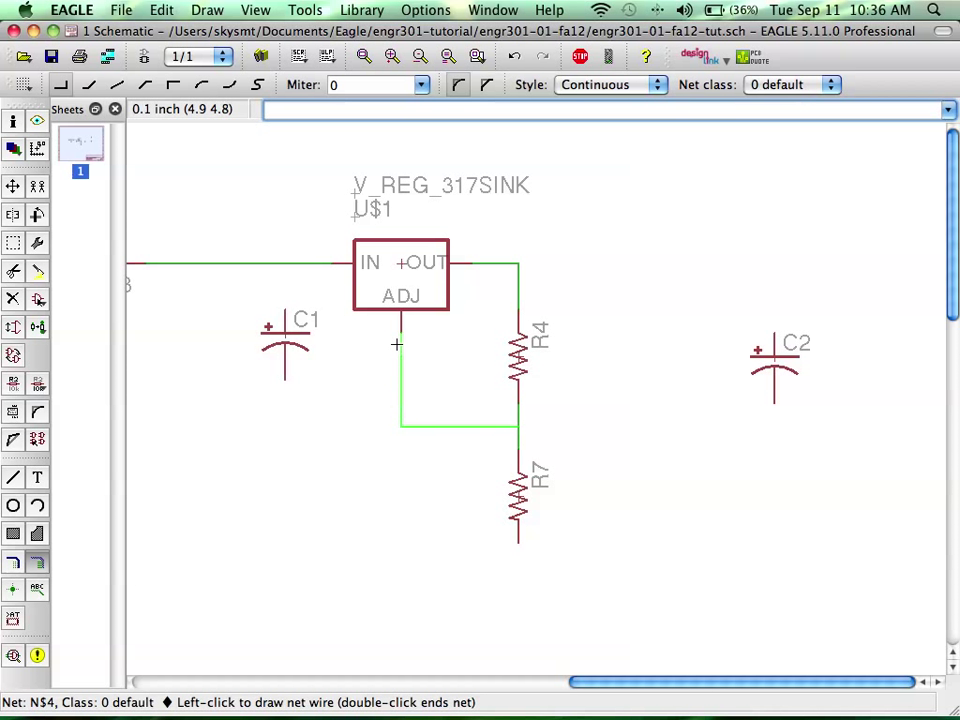
pyautogui.click(400, 336)
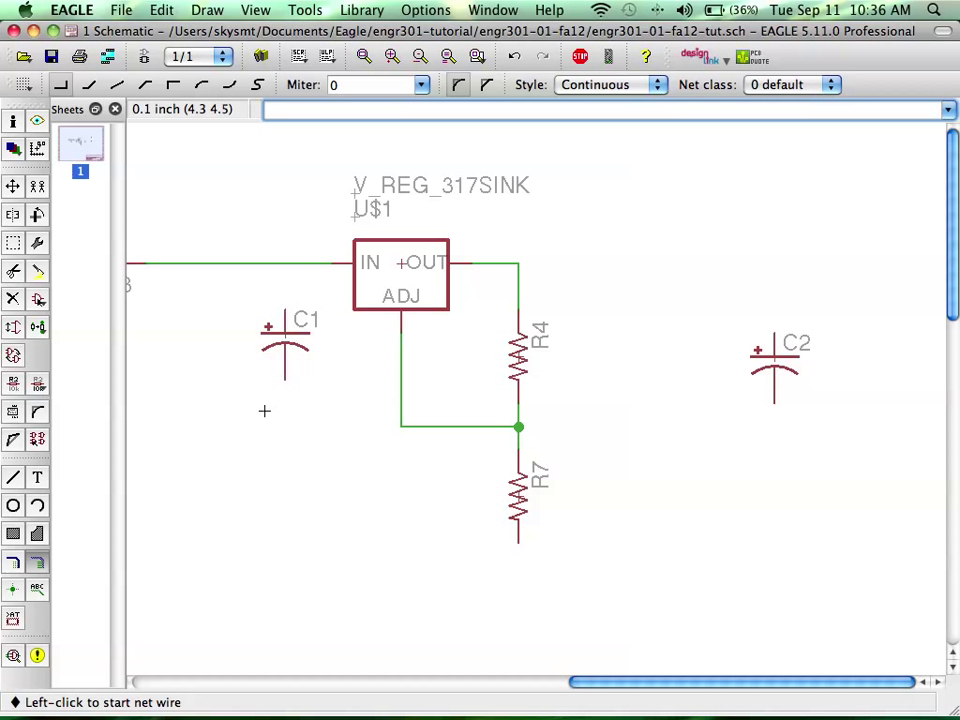
# Open the part library list for adding a component, collapse the engr301-proj library and go to the supply symbol libraries.
pyautogui.scroll(-3, 262, 414)
pyautogui.moveTo(259, 418); pyautogui.dragTo(512, 392, button='middle')
pyautogui.scroll(-2, 447, 412)
pyautogui.moveTo(447, 412); pyautogui.dragTo(413, 416, button='middle')
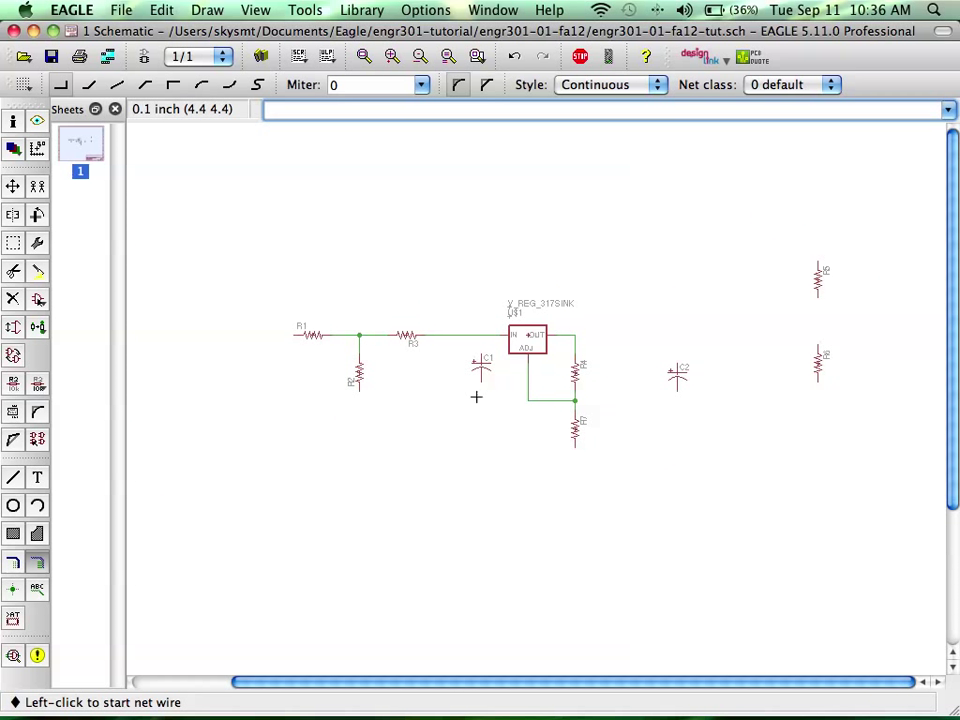
pyautogui.scroll(2, 483, 396)
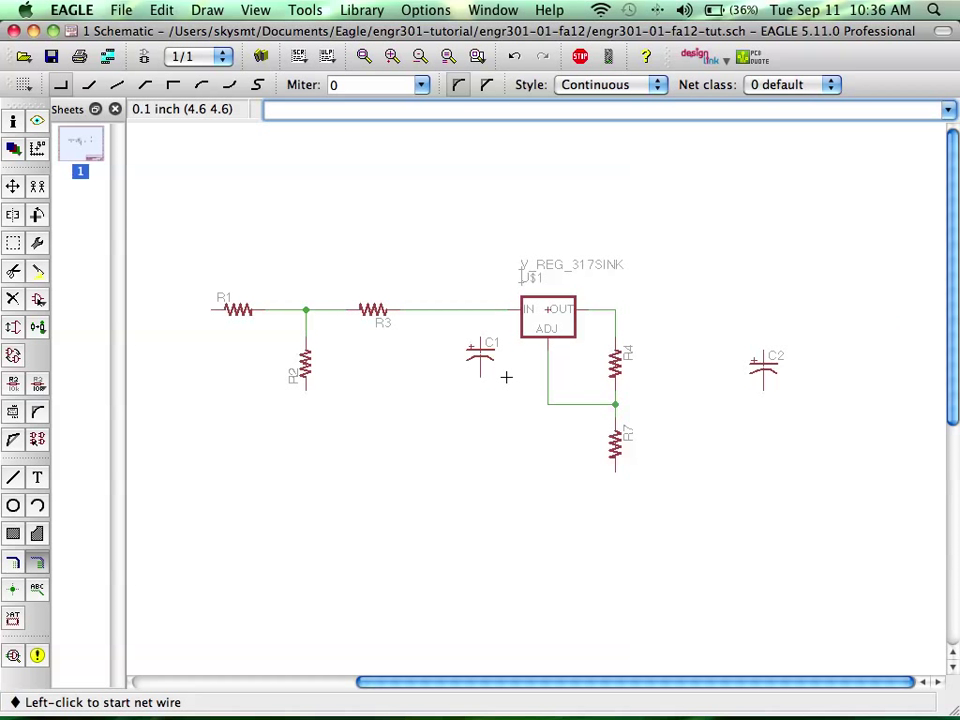
pyautogui.press('Return')
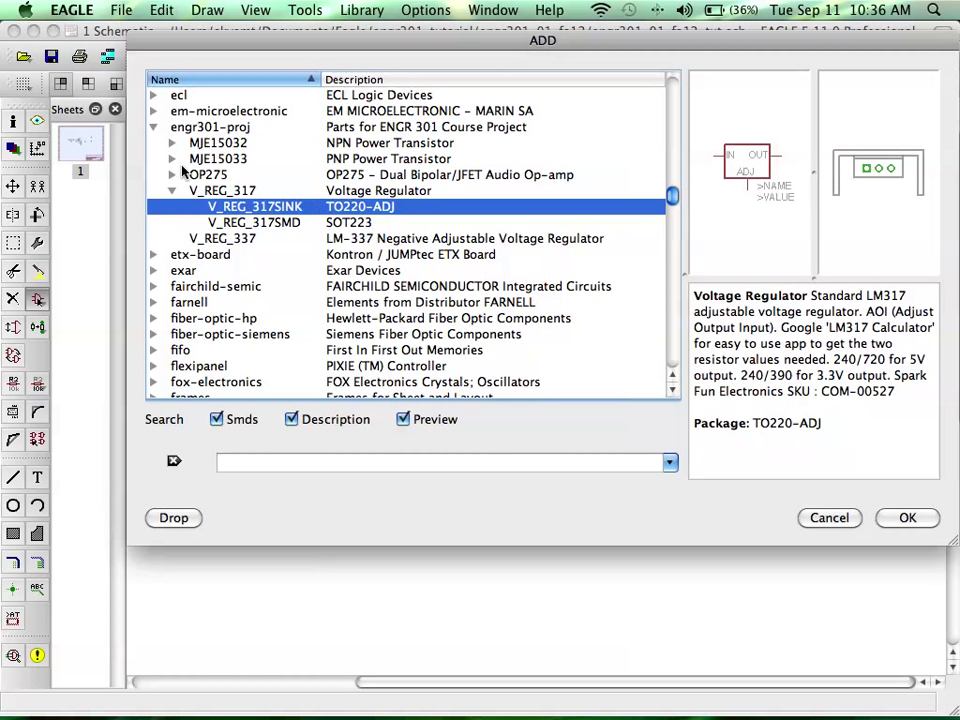
pyautogui.press('Left')
pyautogui.click(154, 127)
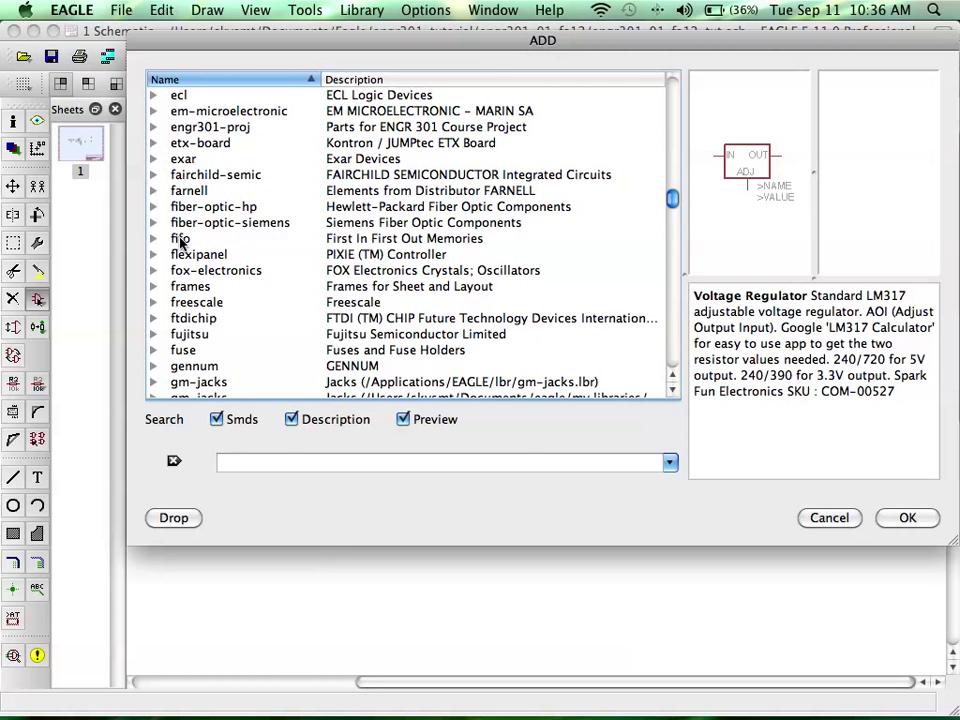
pyautogui.click(180, 241)
pyautogui.write('sup')
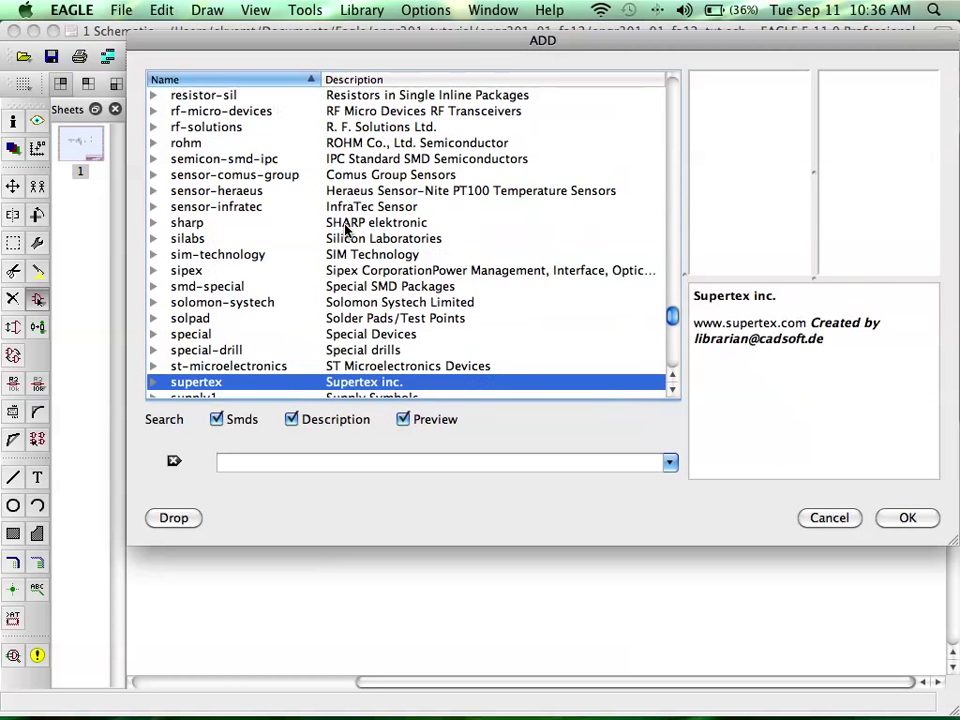
pyautogui.write('psupp')
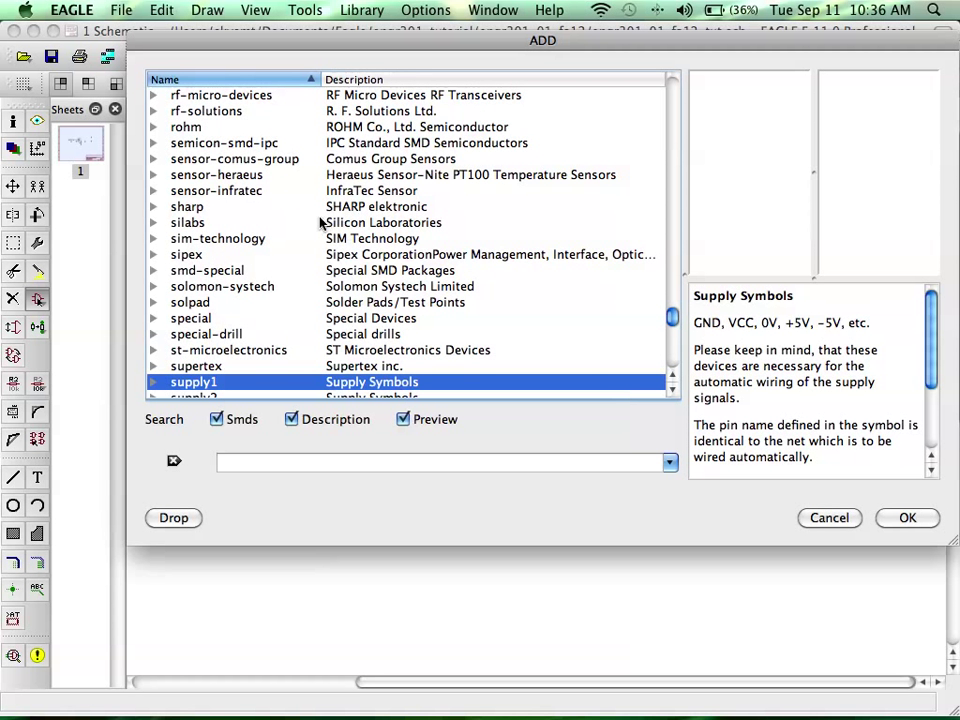
# Check the symbols in the supply1 library, collapse it again and expand the supply2 library.
pyautogui.scroll(-3, 300, 245)
pyautogui.press('Right')
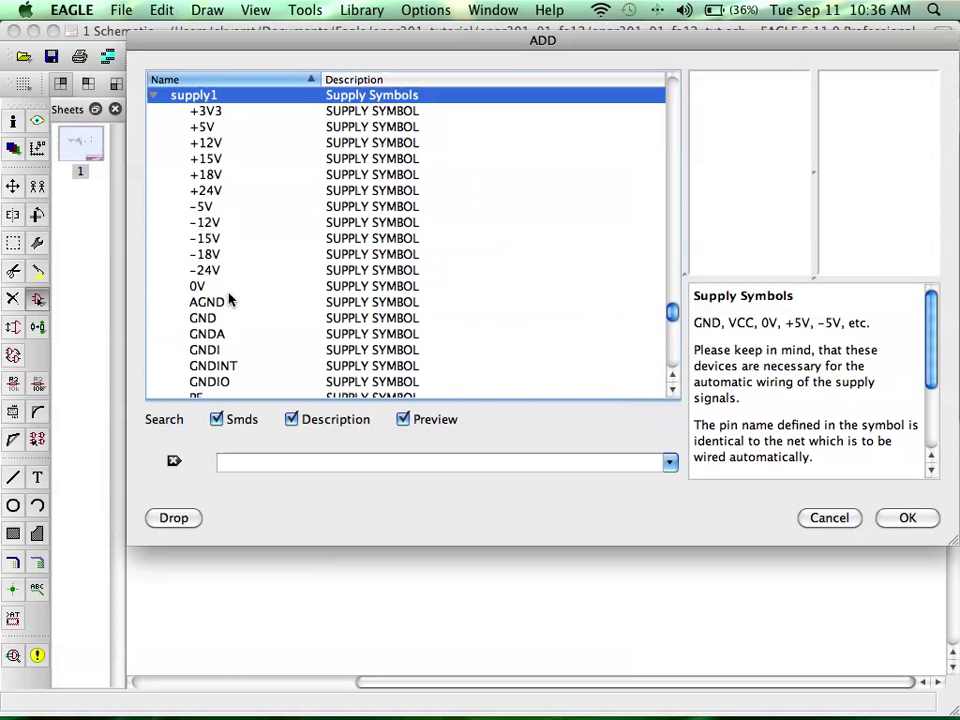
pyautogui.press('Left')
pyautogui.press('Down')
pyautogui.press('Right')
pyautogui.press('Left')
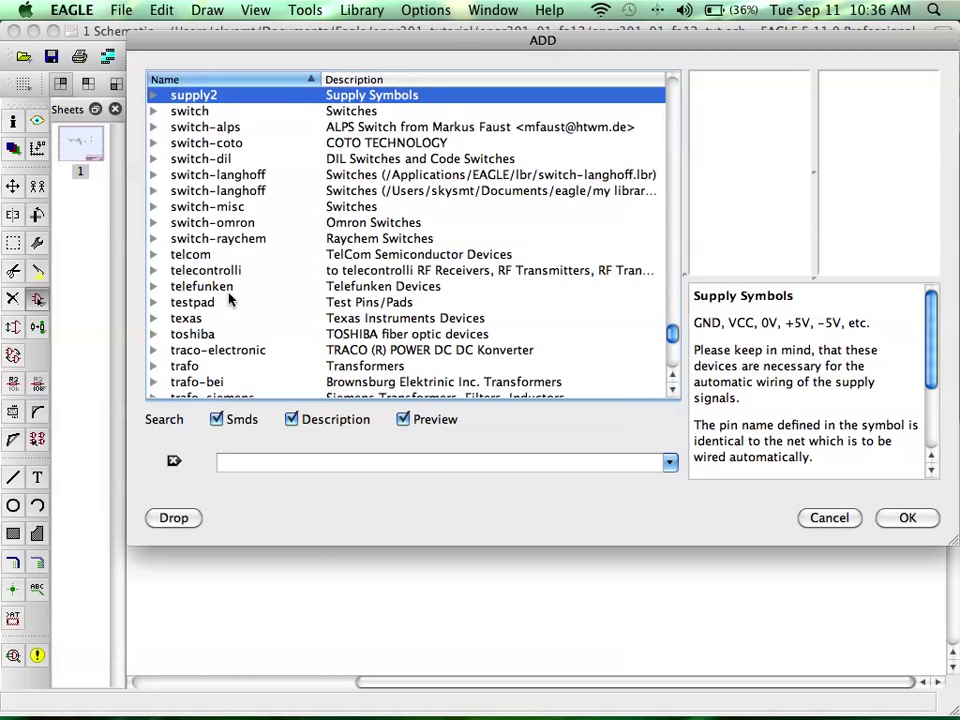
pyautogui.press('Up')
pyautogui.press('Down')
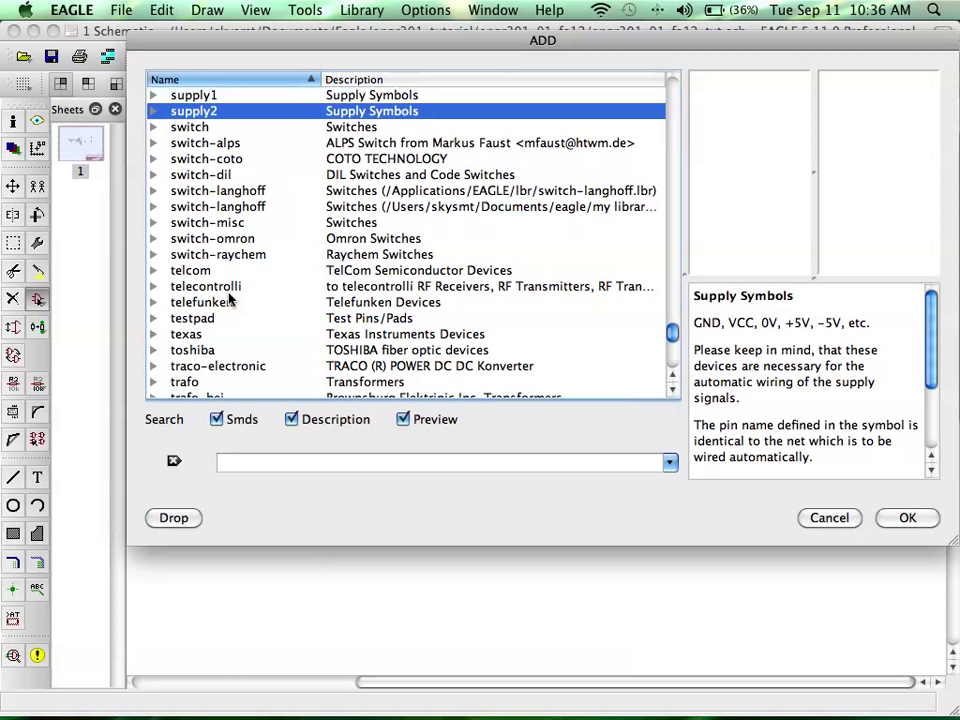
pyautogui.press('Right')
# Browse the positive and negative voltage supply symbols in the supply2 library and return to the start of its list.
pyautogui.press('Down')
pyautogui.press('Down')
pyautogui.press('Down')
pyautogui.press('Down')
pyautogui.press('Down')
pyautogui.press('Down')
pyautogui.press('Down')
pyautogui.press('Down')
pyautogui.press('Down')
pyautogui.press('Down')
pyautogui.press('Down')
pyautogui.press('Down')
pyautogui.press('Down')
pyautogui.press('Down')
pyautogui.press('Down')
pyautogui.press('Down')
pyautogui.press('Down')
pyautogui.press('Down')
pyautogui.press('Down')
pyautogui.press('Down')
pyautogui.press('Down')
pyautogui.press('Down')
pyautogui.press('Down')
pyautogui.press('Down')
pyautogui.press('Down')
pyautogui.press('Down')
pyautogui.press('Down')
pyautogui.press('Down')
pyautogui.press('Down')
pyautogui.press('Down')
pyautogui.press('Down')
pyautogui.press('Down')
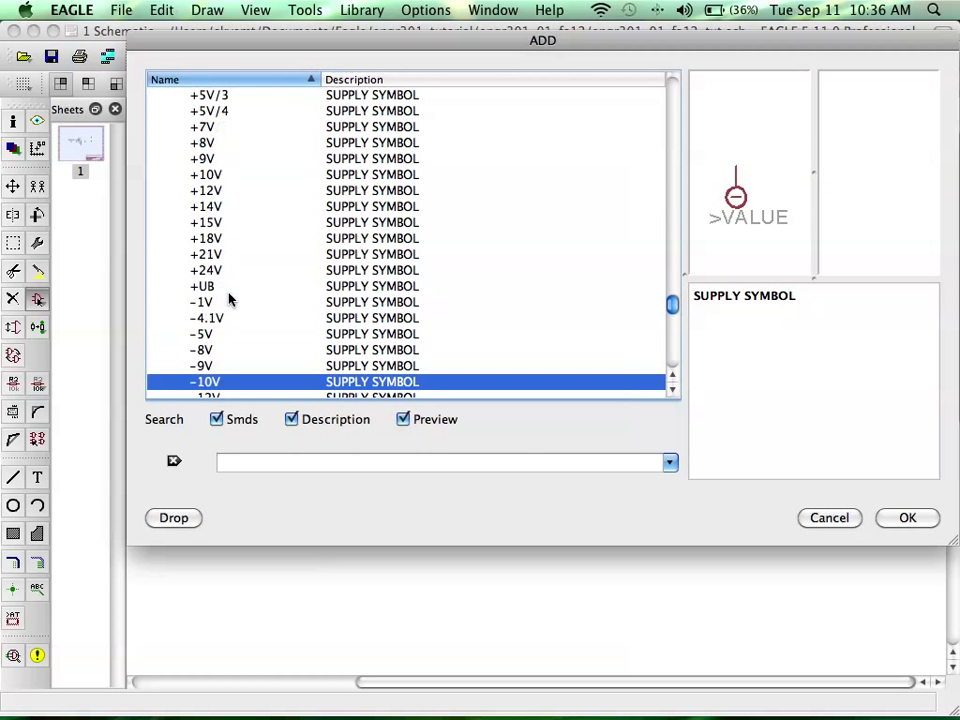
pyautogui.press('Down')
pyautogui.press('Up')
pyautogui.press('Up')
pyautogui.press('Up')
pyautogui.press('Up')
pyautogui.press('Up')
pyautogui.press('Up')
pyautogui.press('Up')
pyautogui.press('Up')
pyautogui.press('Up')
pyautogui.press('Up')
pyautogui.press('Up')
pyautogui.press('Up')
pyautogui.press('Up')
pyautogui.press('Up')
pyautogui.press('Up')
pyautogui.press('Up')
pyautogui.press('Up')
pyautogui.press('Up')
pyautogui.press('Up')
pyautogui.press('Up')
pyautogui.press('Up')
pyautogui.press('Up')
pyautogui.press('Up')
pyautogui.press('Up')
pyautogui.press('Up')
pyautogui.press('Up')
pyautogui.press('Up')
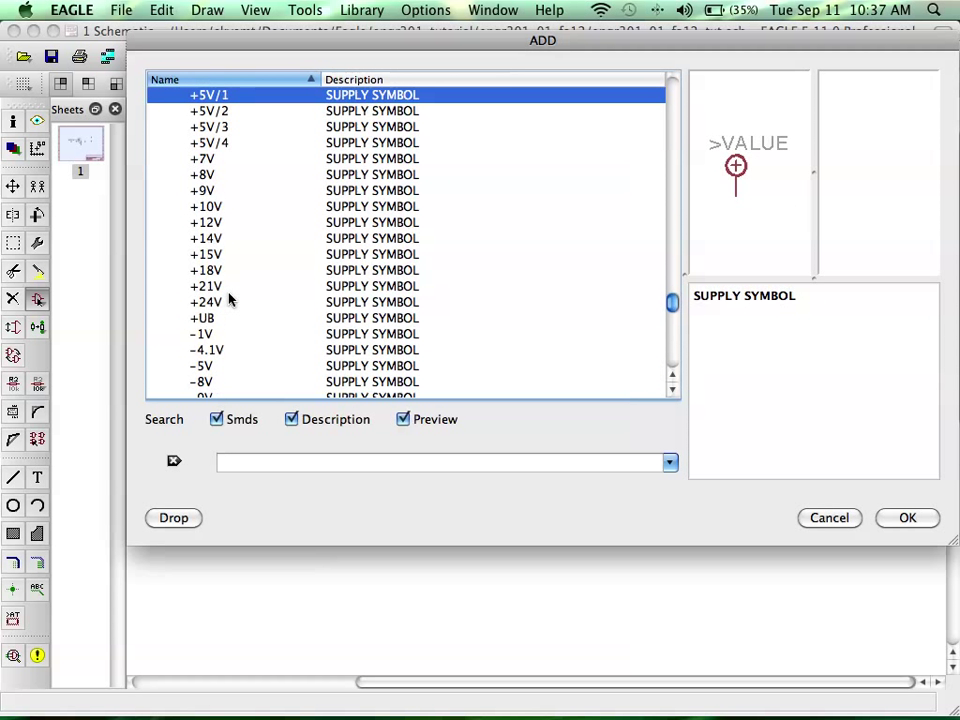
pyautogui.press('Down')
pyautogui.press('Down')
pyautogui.press('Down')
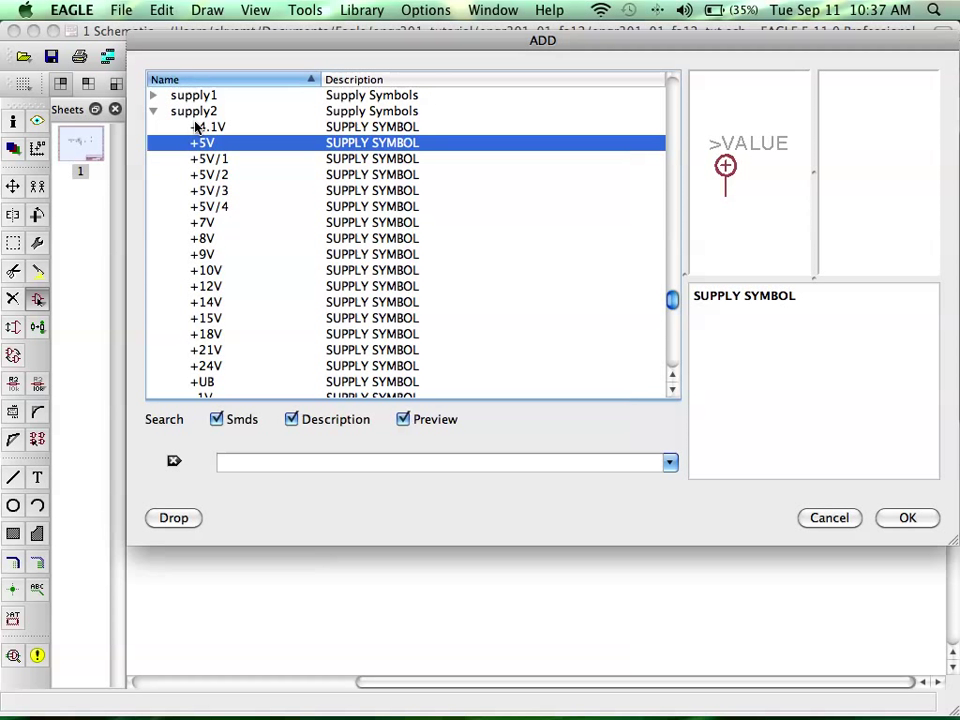
# Go through the supply2 list down to the V- symbol and back up to select the GND symbol.
pyautogui.press('Down')
pyautogui.press('Down')
pyautogui.press('Down')
pyautogui.press('Down')
pyautogui.press('Down')
pyautogui.press('Down')
pyautogui.press('Down')
pyautogui.press('Down')
pyautogui.press('Down')
pyautogui.press('Down')
pyautogui.press('Down')
pyautogui.press('Down')
pyautogui.press('Down')
pyautogui.press('Down')
pyautogui.press('Down')
pyautogui.press('Down')
pyautogui.press('Down')
pyautogui.press('Down')
pyautogui.press('Down')
pyautogui.press('Down')
pyautogui.press('Down')
pyautogui.press('Down')
pyautogui.press('Down')
pyautogui.press('Down')
pyautogui.press('Down')
pyautogui.press('Down')
pyautogui.press('Down')
pyautogui.press('Down')
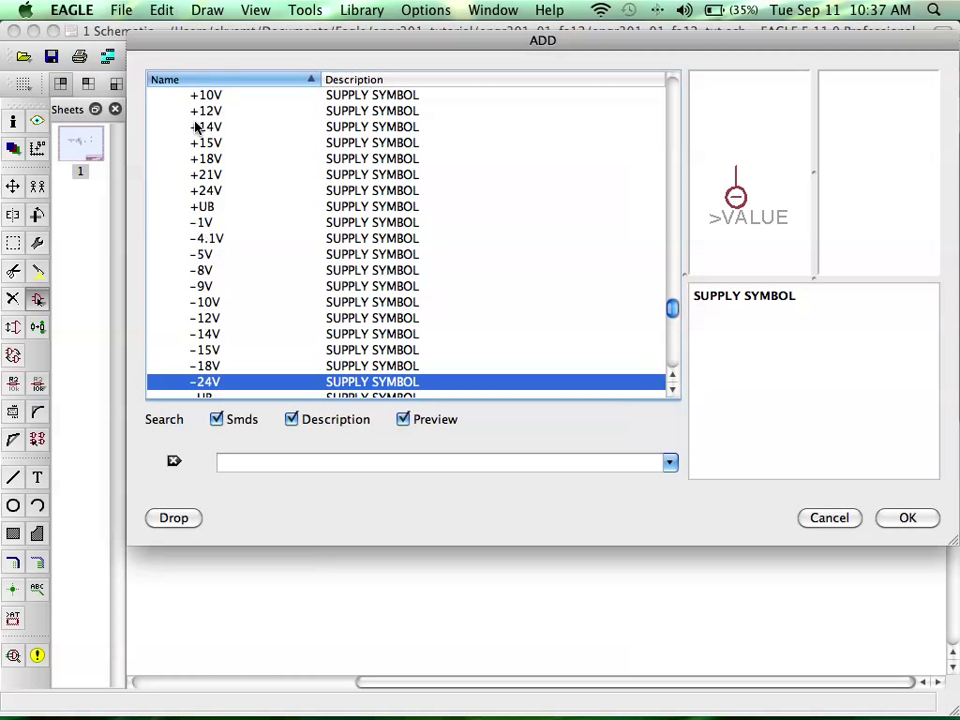
pyautogui.press('Down')
pyautogui.press('Down')
pyautogui.press('Down')
pyautogui.press('Down')
pyautogui.press('Down')
pyautogui.press('Down')
pyautogui.press('Down')
pyautogui.press('Down')
pyautogui.press('Down')
pyautogui.press('Down')
pyautogui.press('Down')
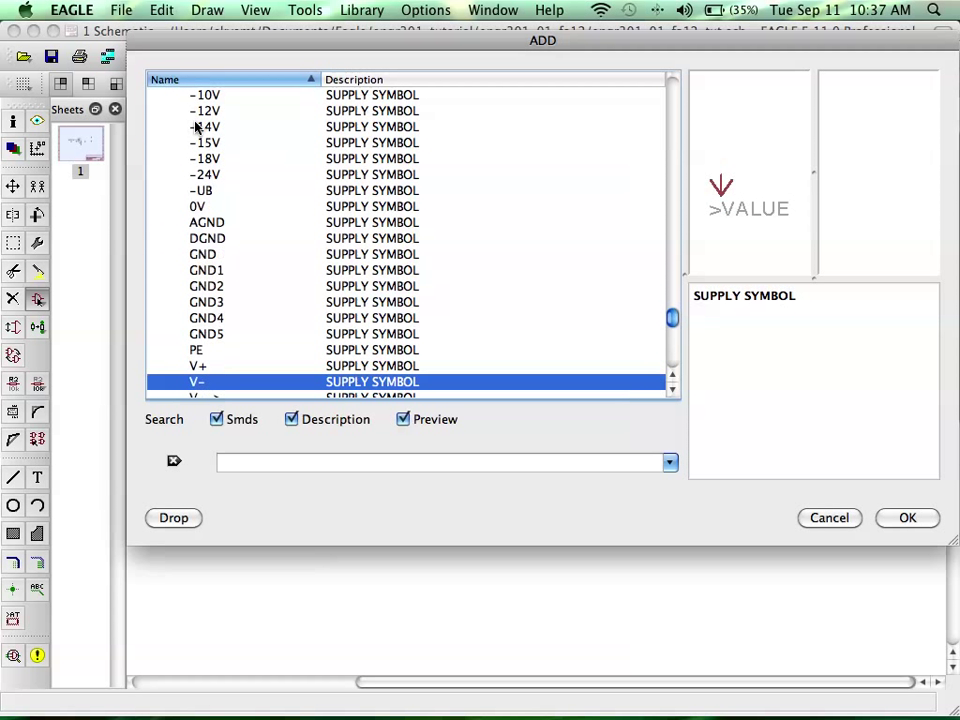
pyautogui.press('Up')
pyautogui.press('Up')
pyautogui.press('Up')
pyautogui.press('Up')
pyautogui.press('Up')
pyautogui.press('Up')
pyautogui.press('Up')
pyautogui.press('Up')
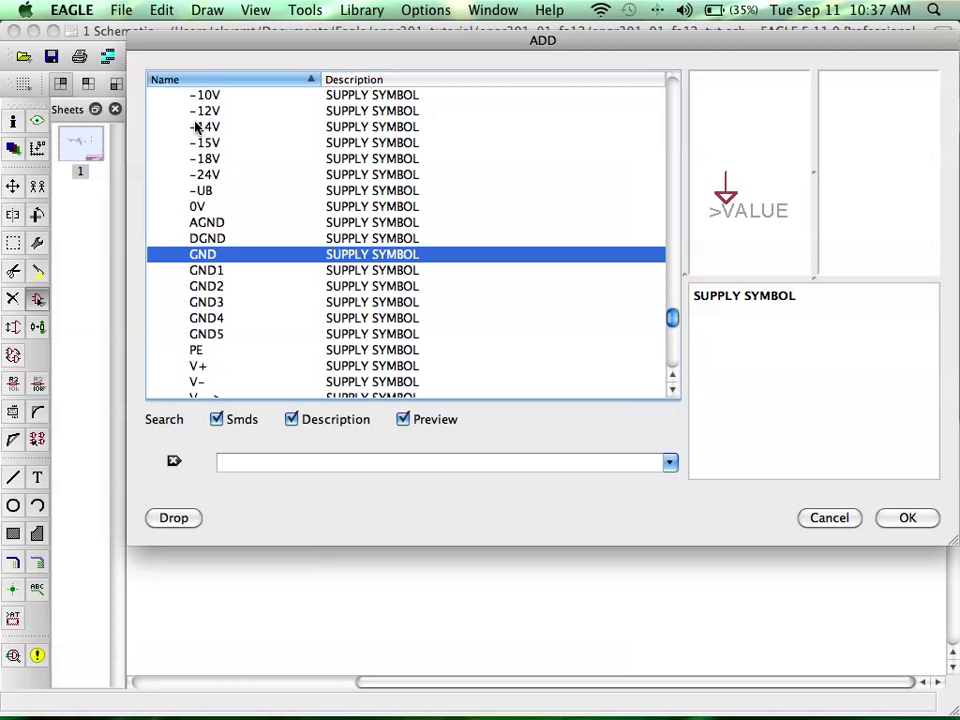
# Compare the previews of the AGND, DGND, GND, GND1 and PE ground symbols.
pyautogui.click(207, 225)
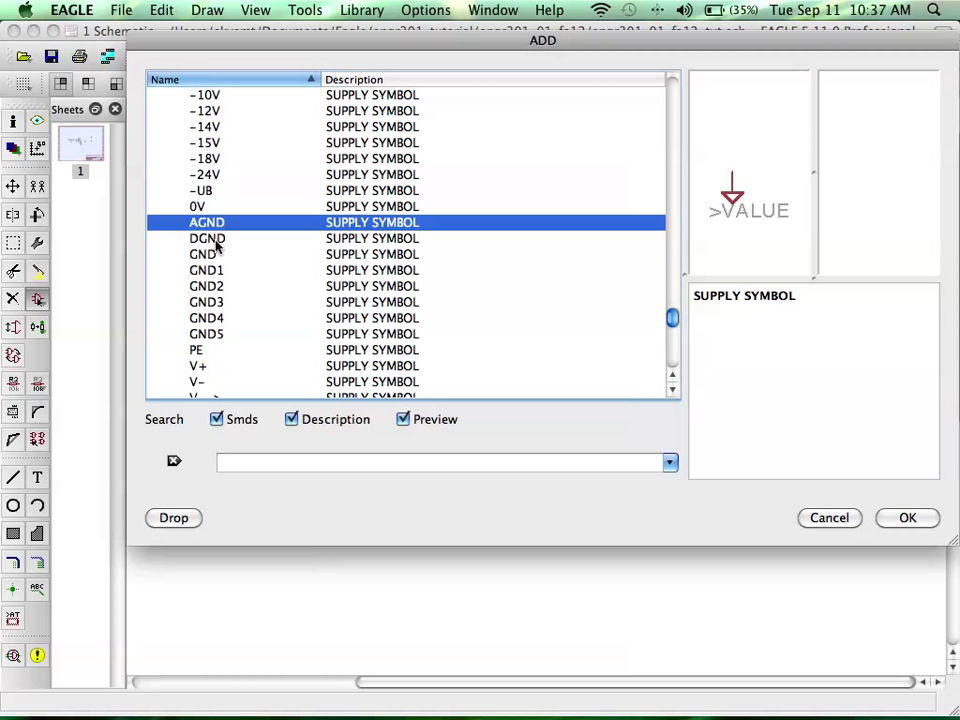
pyautogui.click(216, 243)
pyautogui.click(220, 256)
pyautogui.click(219, 273)
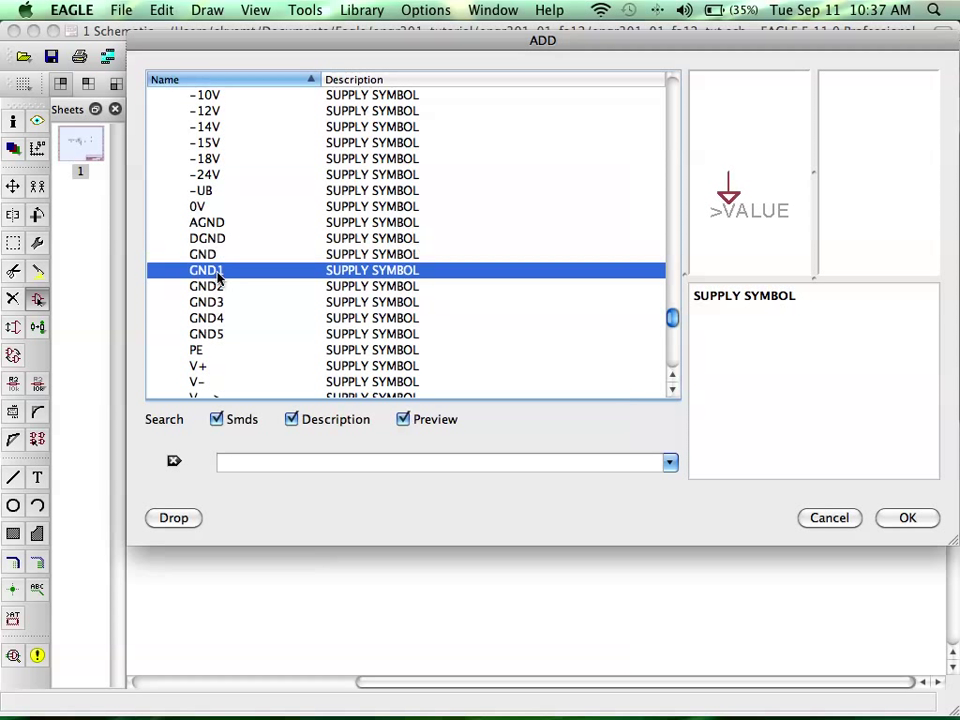
pyautogui.click(203, 350)
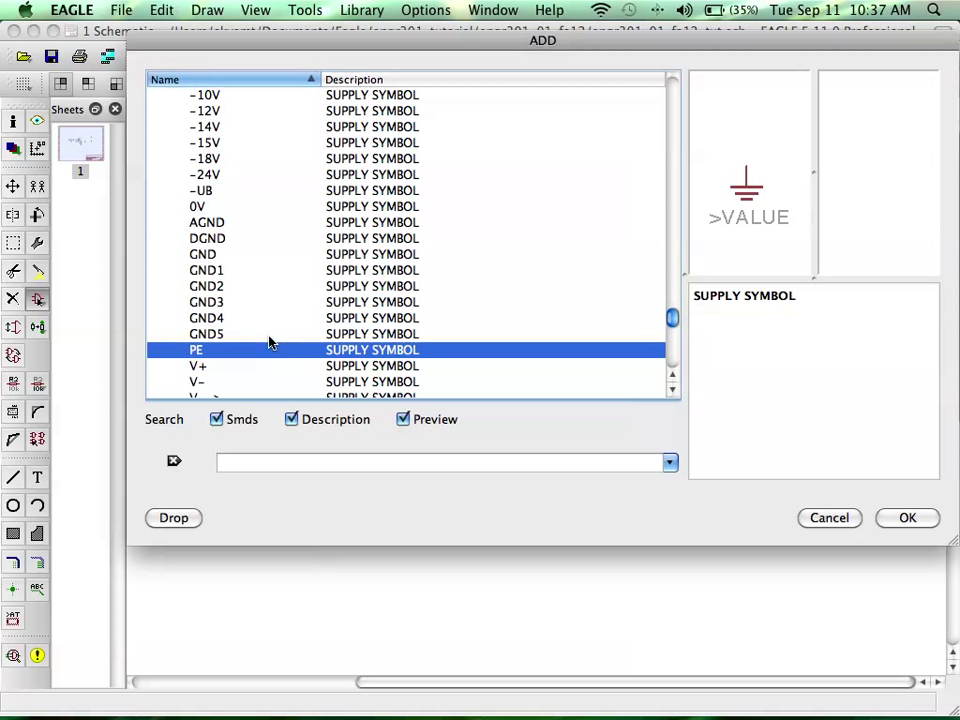
pyautogui.click(243, 271)
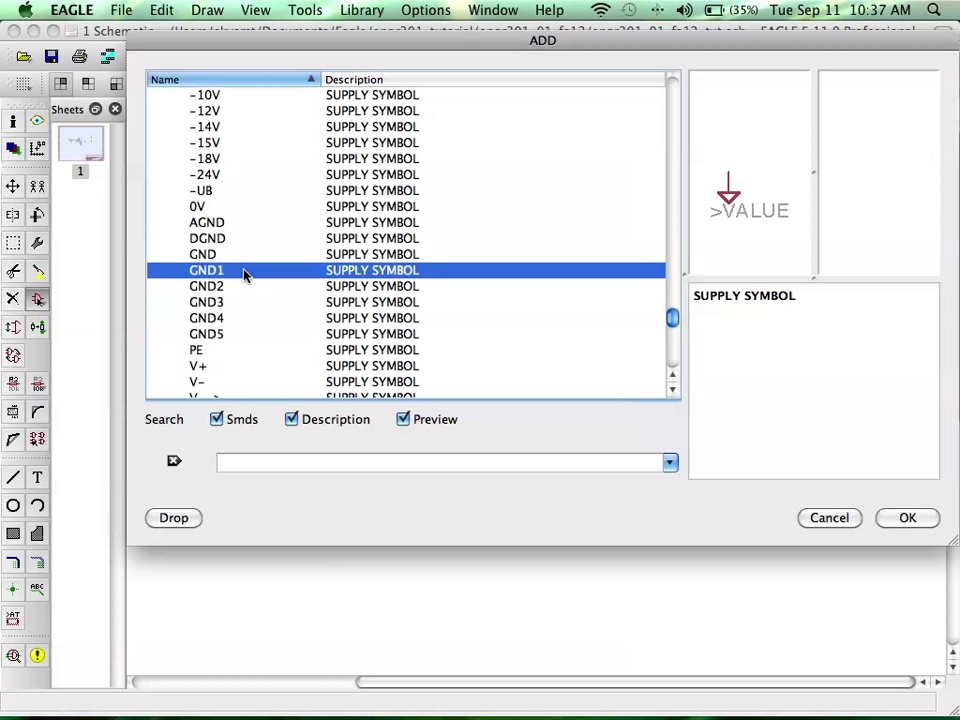
# Add five GND supply symbols in a row: below R2, R7 and C1, one near C2 and one farther to its right.
pyautogui.click(220, 256)
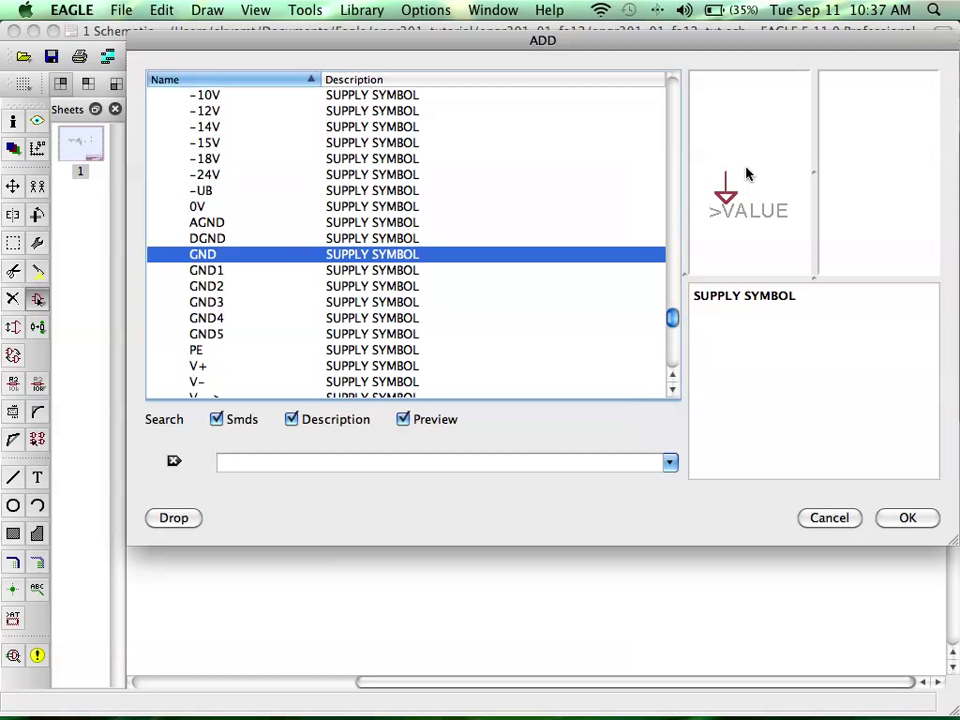
pyautogui.click(906, 519)
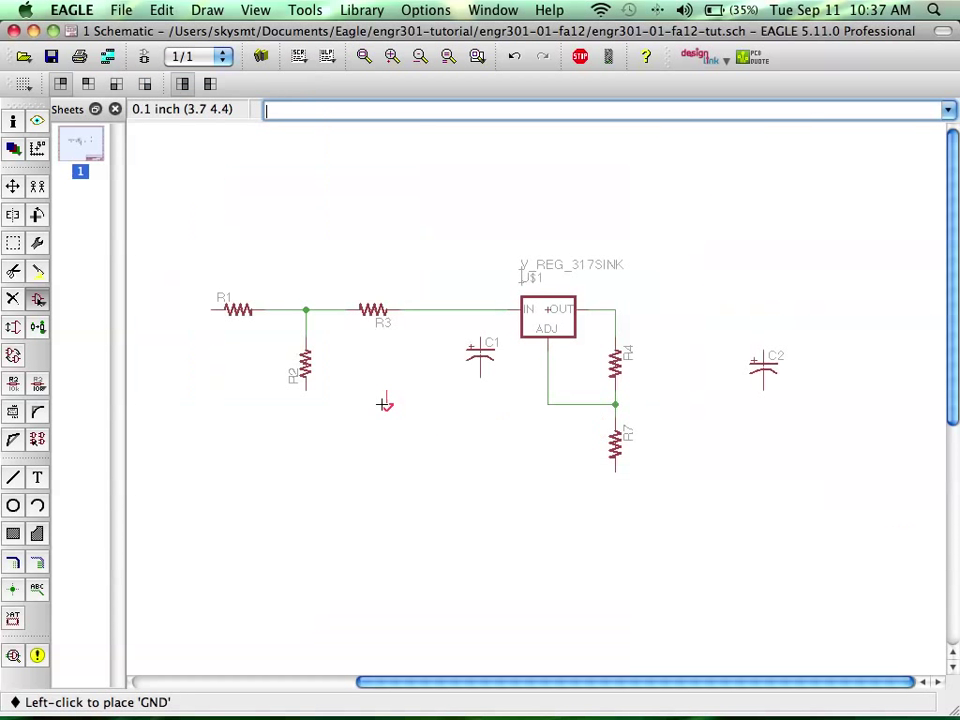
pyautogui.scroll(2, 306, 454)
pyautogui.click(306, 533)
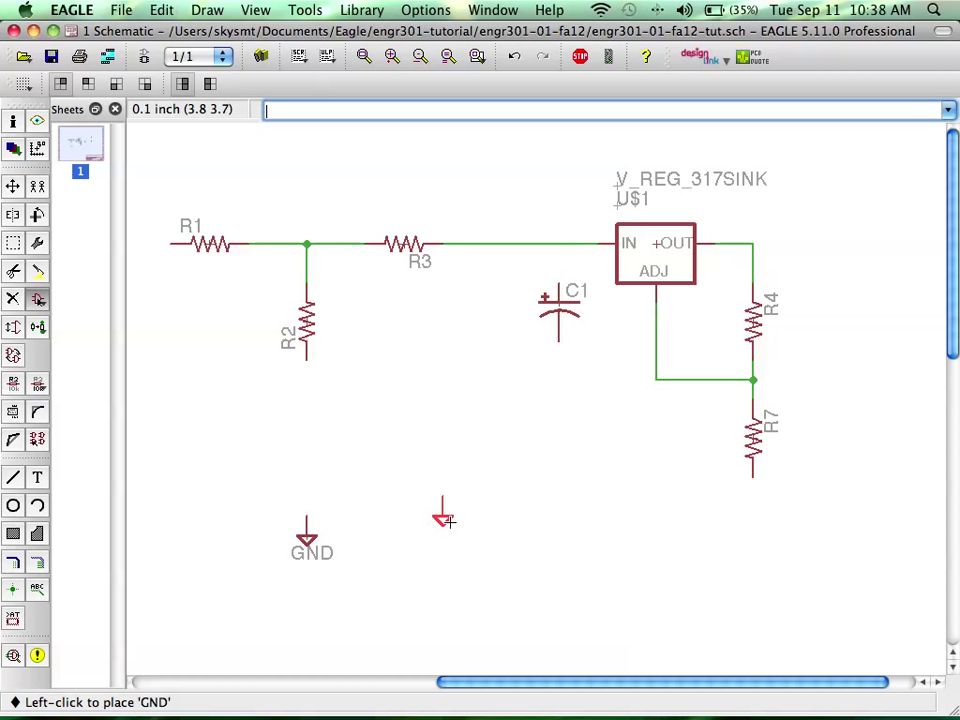
pyautogui.click(746, 536)
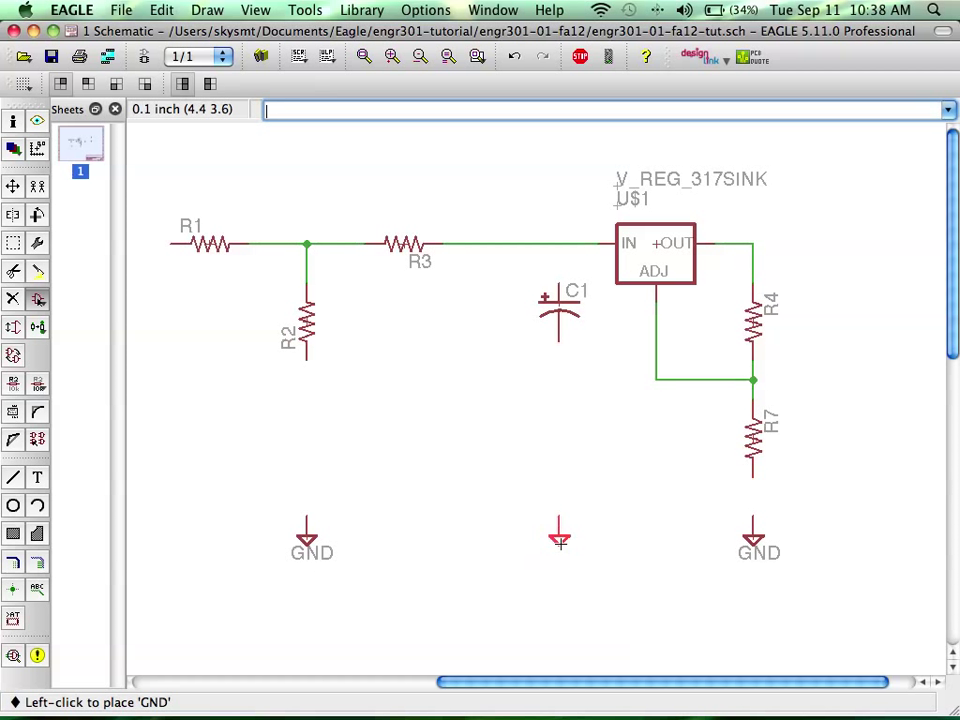
pyautogui.click(559, 540)
pyautogui.moveTo(853, 514); pyautogui.dragTo(621, 525, button='middle')
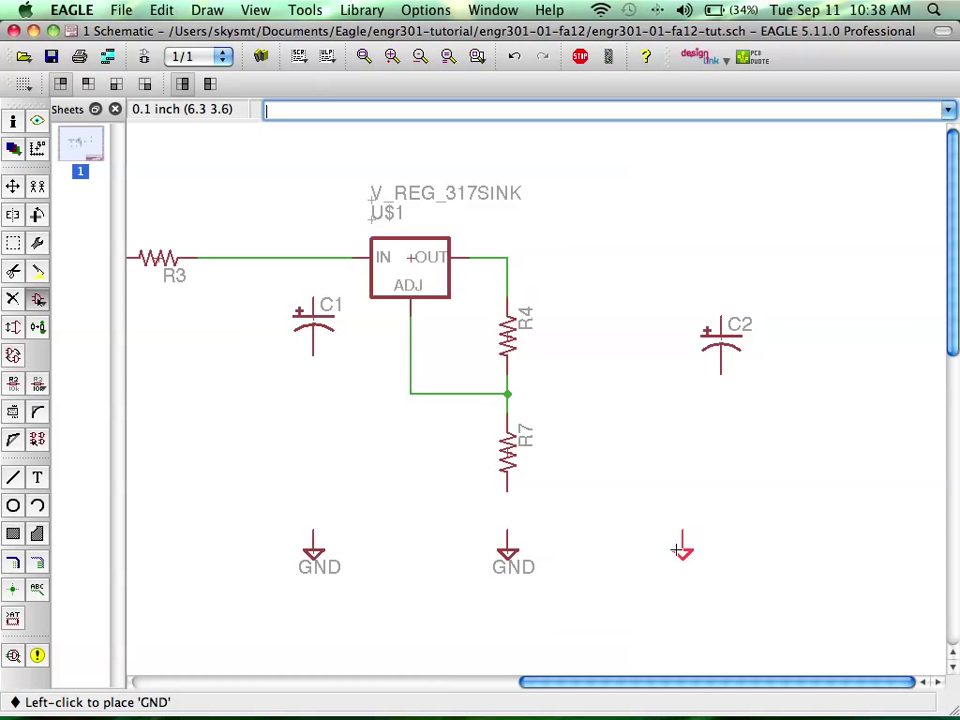
pyautogui.click(682, 551)
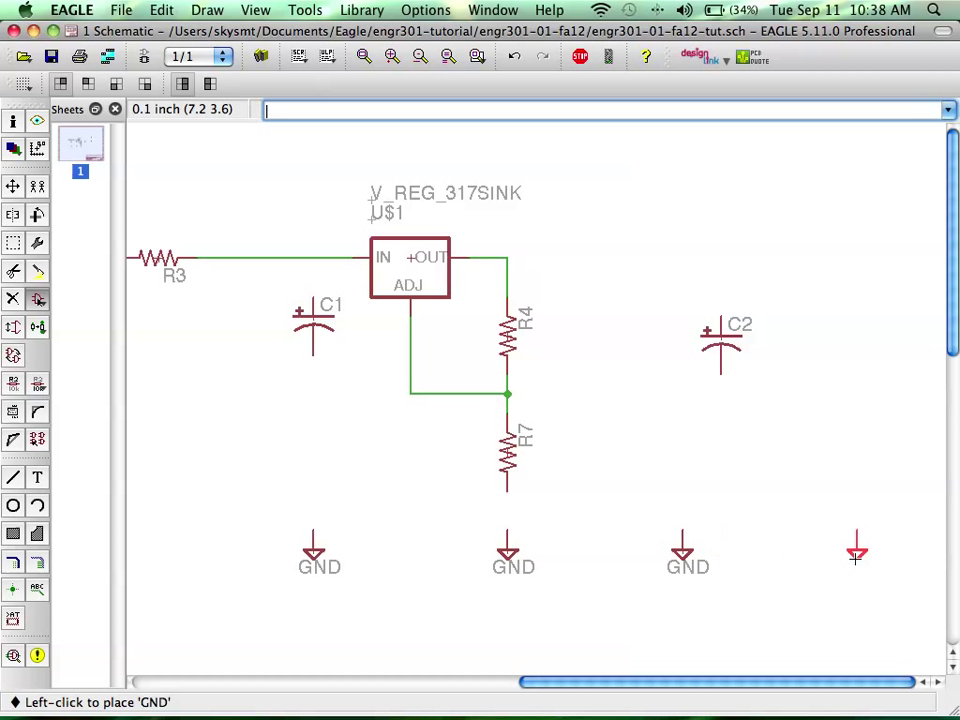
pyautogui.click(857, 556)
# Start the Net command and connect R2's lower pin straight down to the GND symbol below it.
pyautogui.moveTo(550, 573); pyautogui.dragTo(710, 535, button='middle')
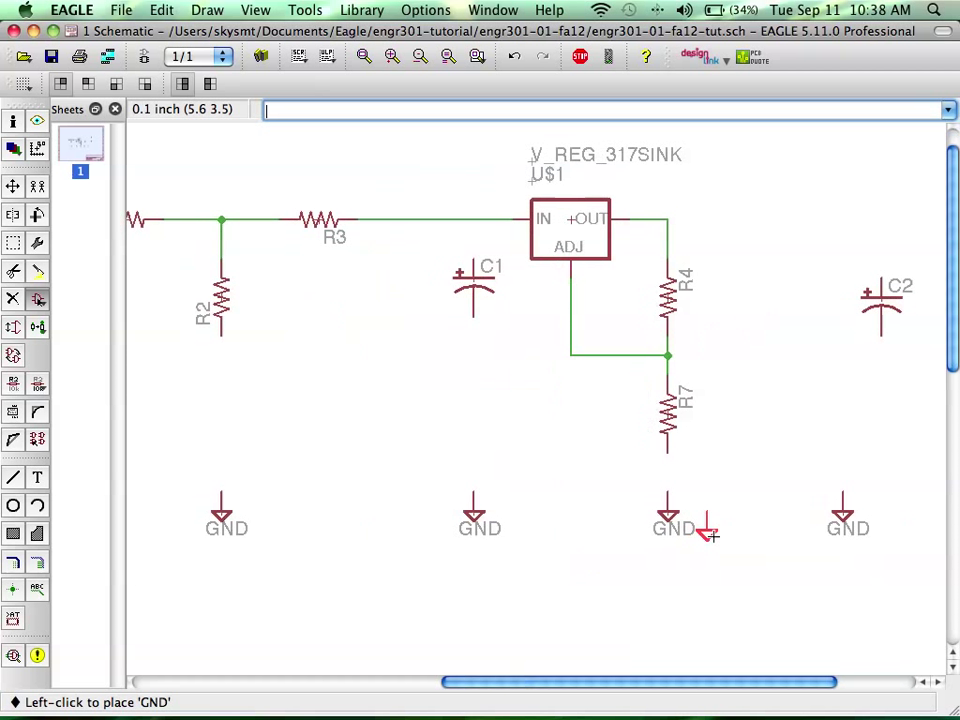
pyautogui.scroll(-3, 536, 568)
pyautogui.write('net')
pyautogui.press('Return')
pyautogui.scroll(4, 540, 561)
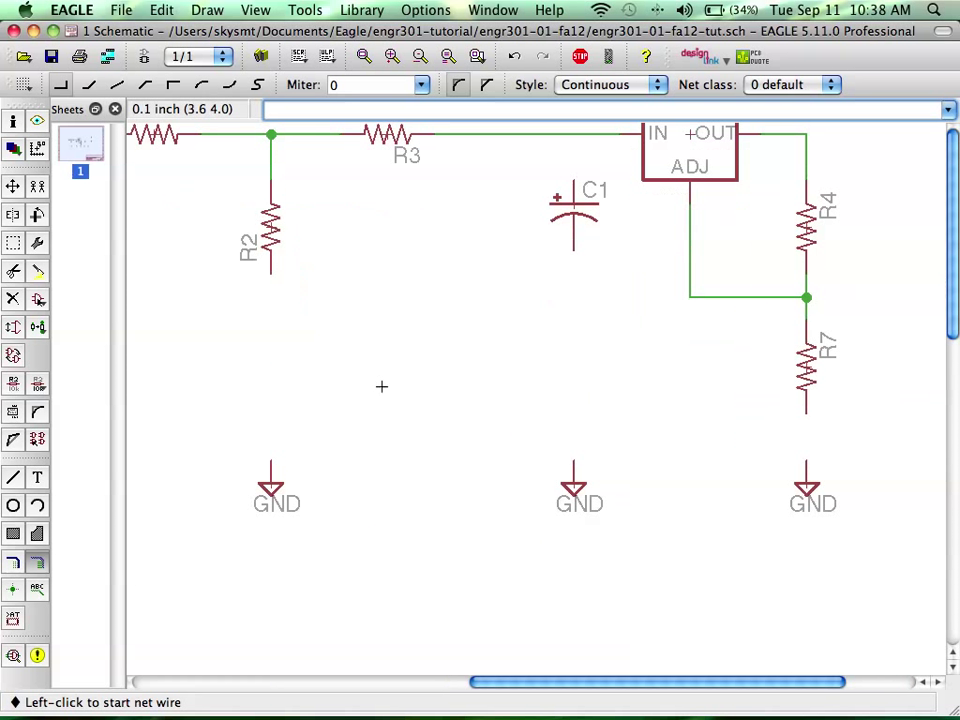
pyautogui.click(269, 278)
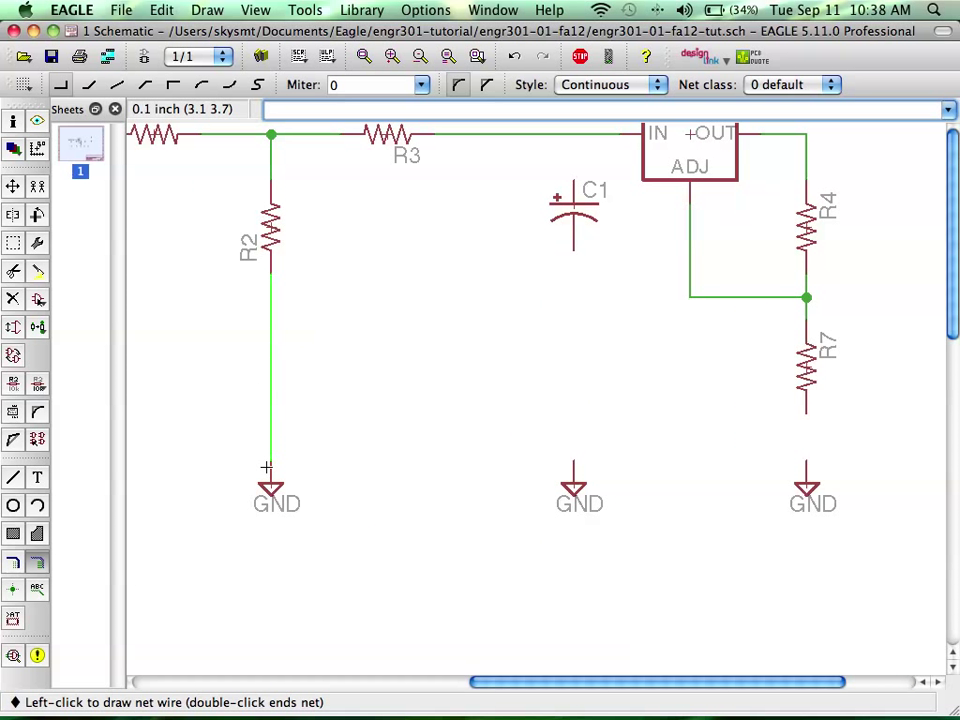
pyautogui.click(270, 463)
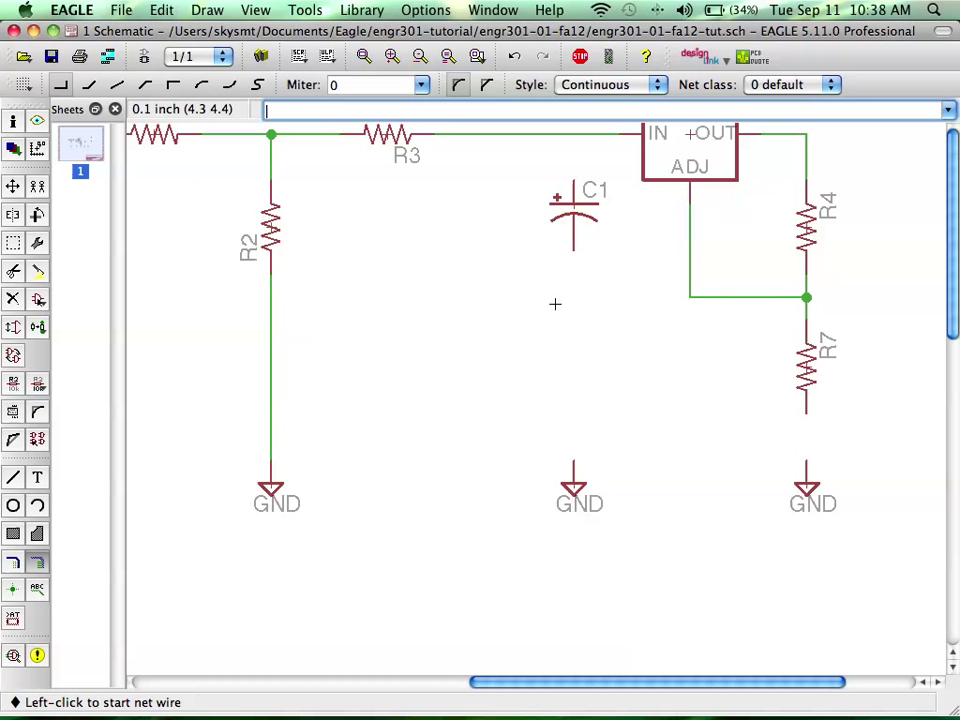
# Wire C1 between the net from R3 to the regulator's IN pin and its GND symbol, and connect R7's lower pin to GND.
pyautogui.click(573, 248)
pyautogui.click(573, 463)
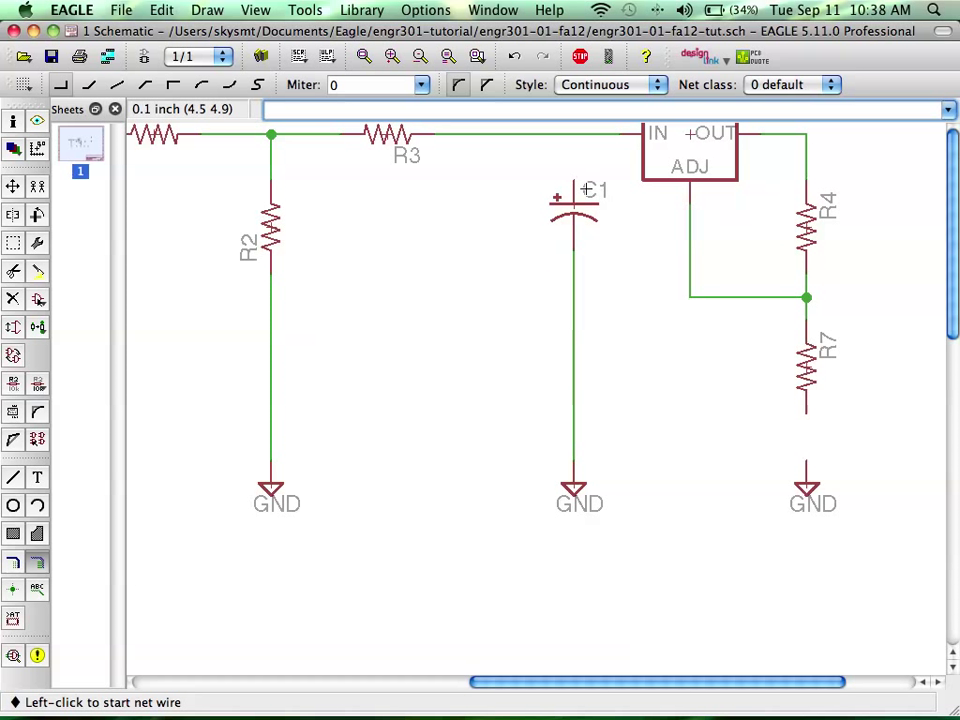
pyautogui.click(573, 182)
pyautogui.click(573, 134)
pyautogui.click(807, 410)
pyautogui.click(807, 463)
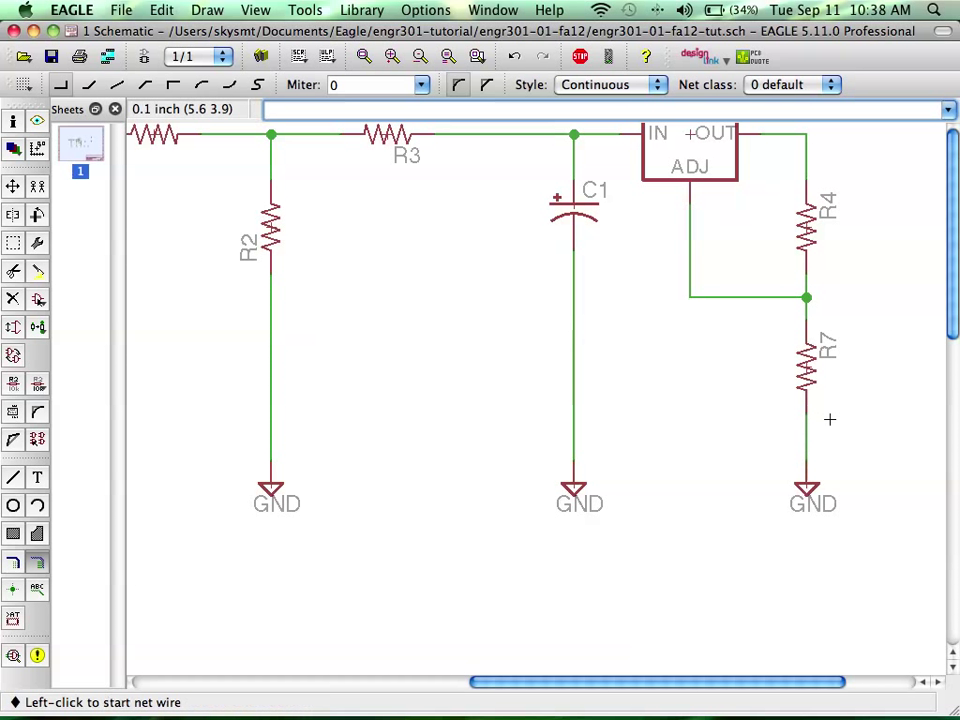
# Move C2 about 0.5 inch closer to R4 and place the GND symbol near it directly below its lower pin.
pyautogui.hscroll(1, 838, 413)
pyautogui.hscroll(5, 838, 413)
pyautogui.scroll(1, 838, 413)
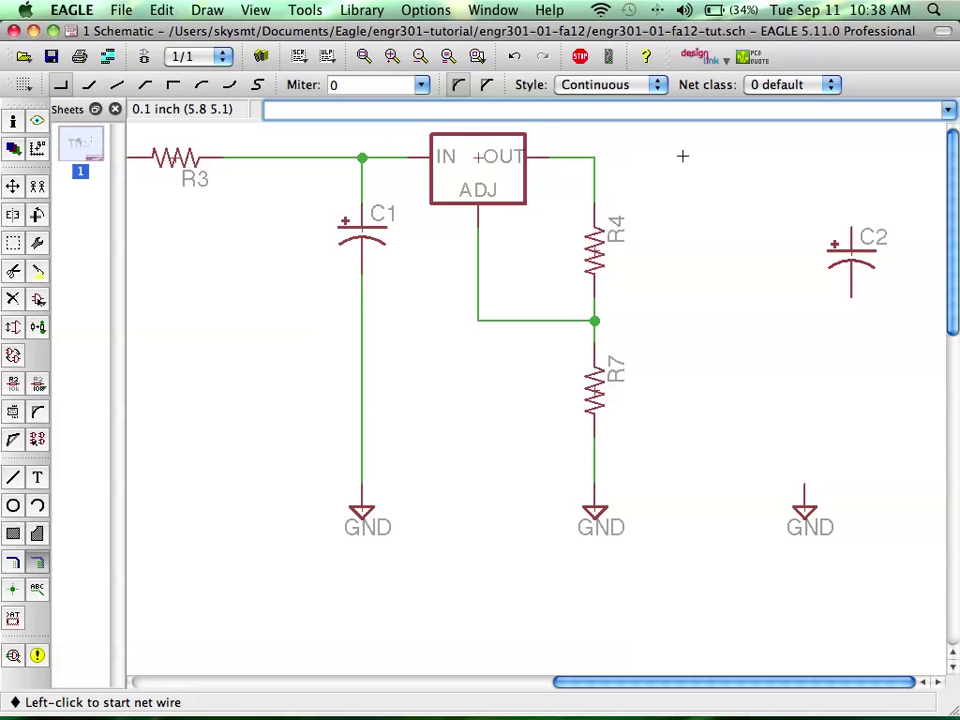
pyautogui.write('move')
pyautogui.press('Return')
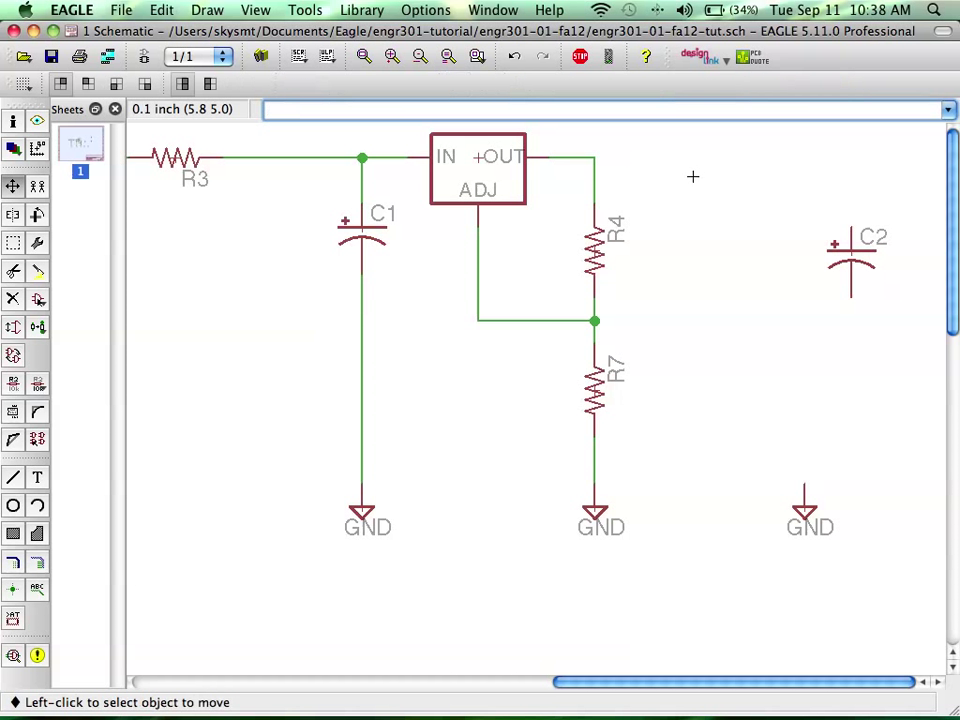
pyautogui.click(852, 250)
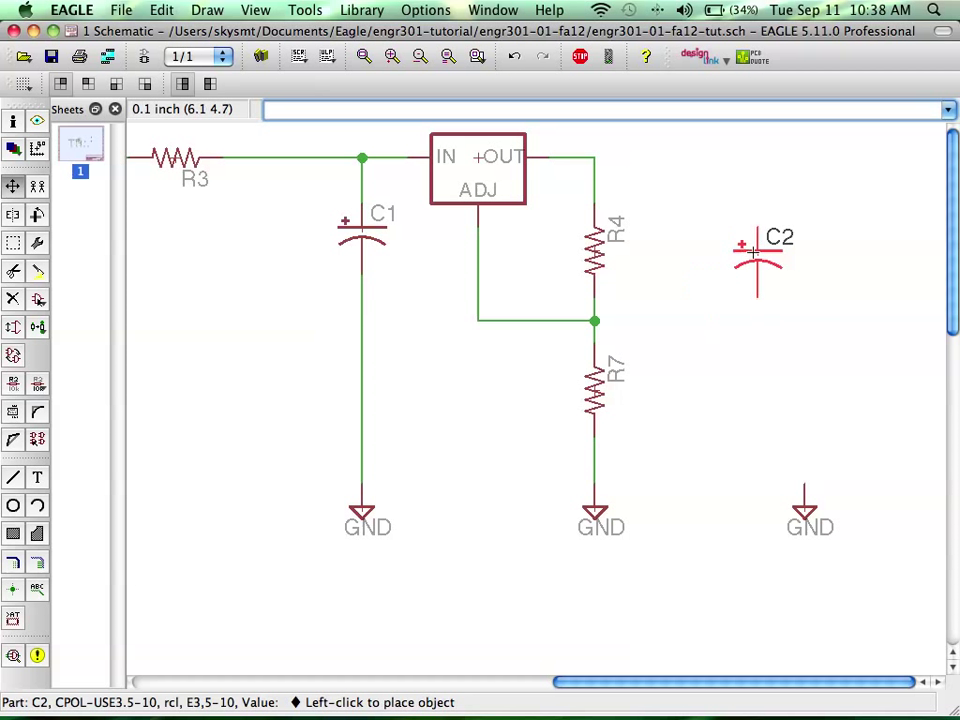
pyautogui.click(727, 245)
pyautogui.click(795, 520)
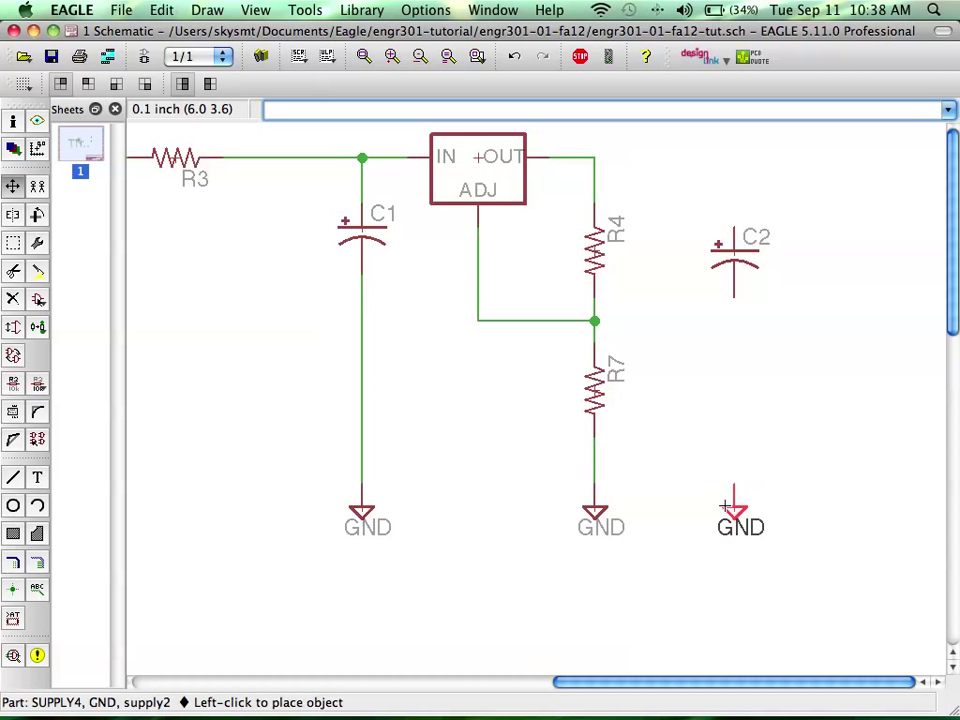
pyautogui.click(741, 497)
# Wire C2's upper pin with a right-angled net to the OUT–R4 corner, and its lower pin straight down to GND.
pyautogui.write('net')
pyautogui.press('Return')
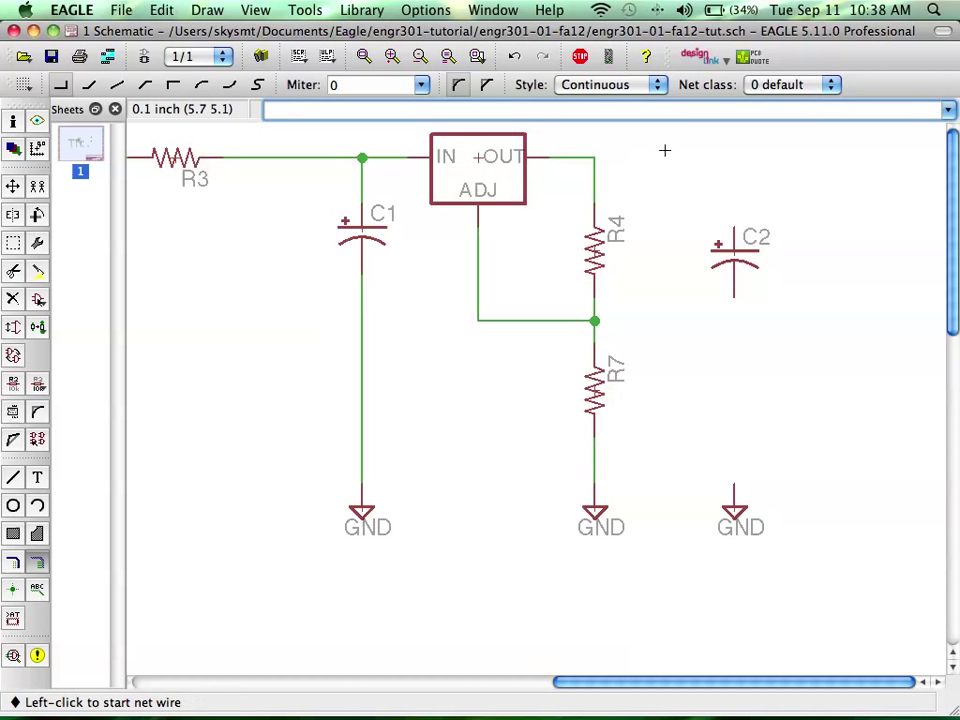
pyautogui.scroll(2, 670, 165)
pyautogui.click(760, 252)
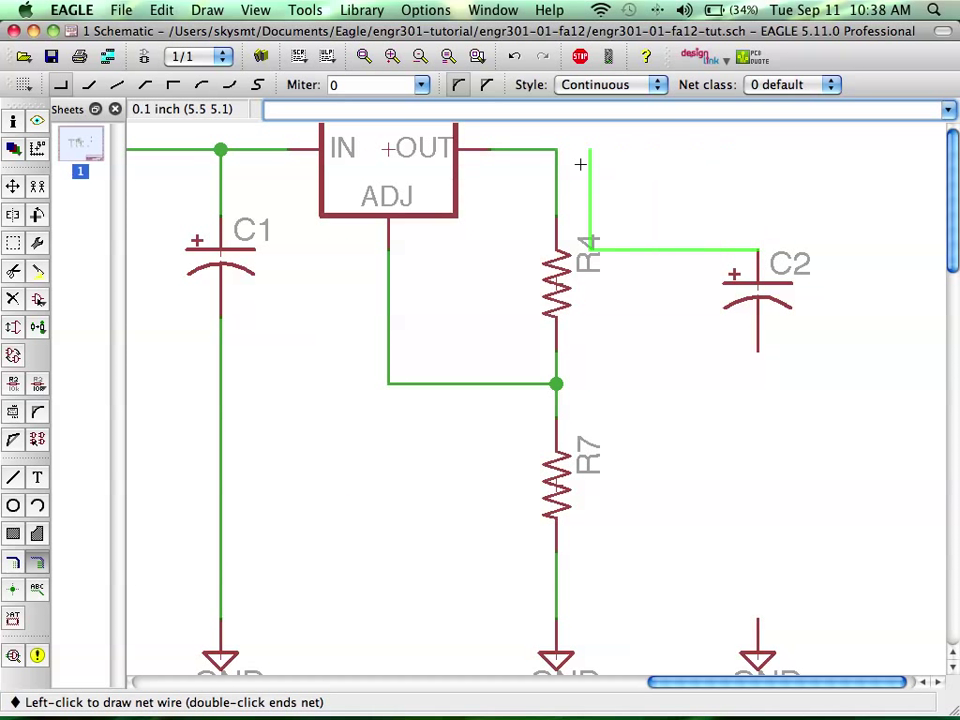
pyautogui.rightClick(617, 150)
pyautogui.rightClick(613, 150)
pyautogui.rightClick(600, 150)
pyautogui.click(556, 150)
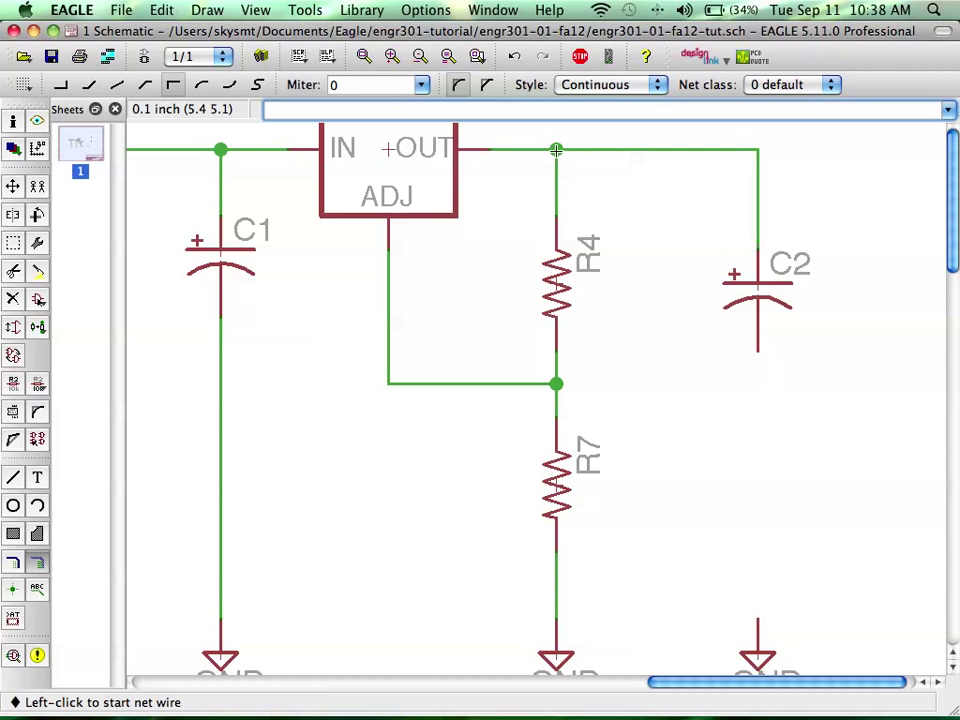
pyautogui.click(759, 355)
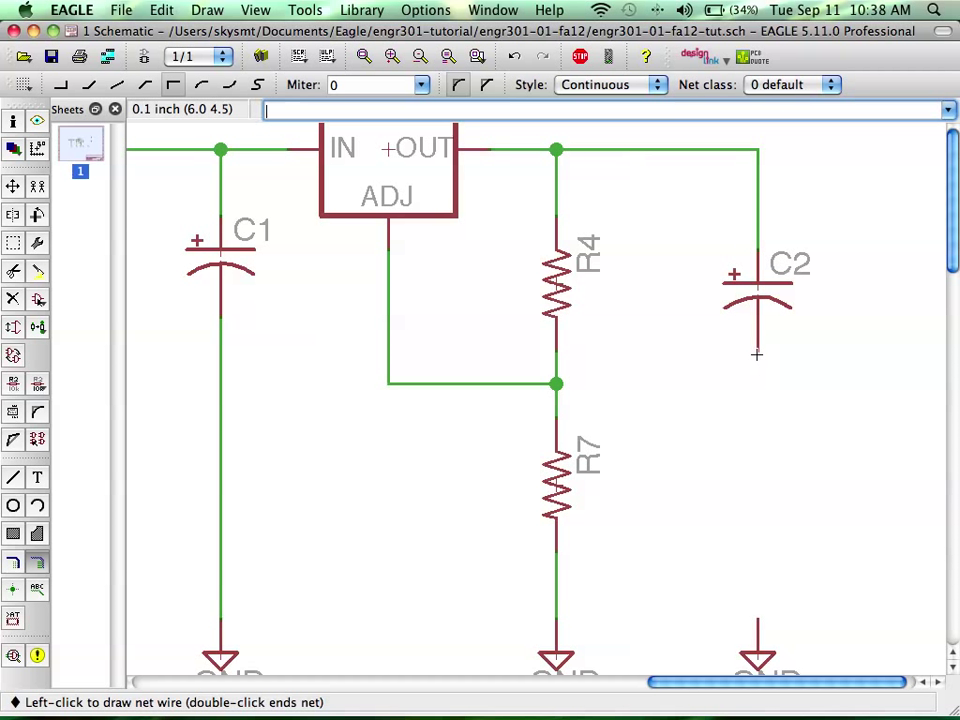
pyautogui.click(757, 620)
# Draw an open-ended horizontal net about 0.5 inch long leftward from R1's free pin.
pyautogui.scroll(-2, 790, 560)
pyautogui.scroll(-3, 707, 459)
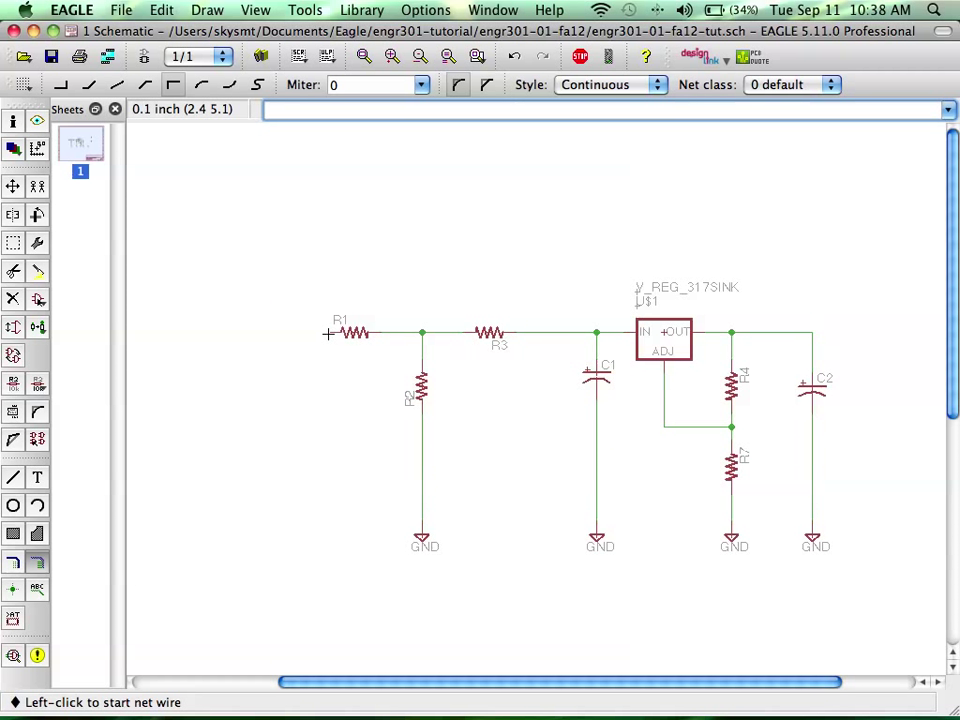
pyautogui.click(328, 333)
pyautogui.click(259, 332)
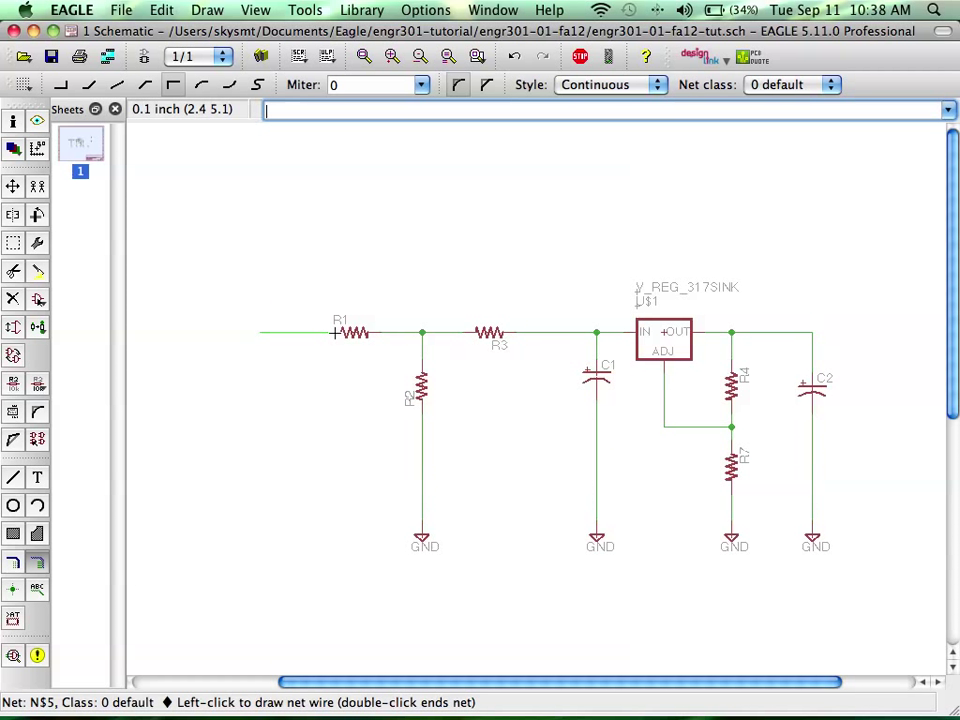
pyautogui.doubleClick(262, 328)
pyautogui.scroll(2, 262, 327)
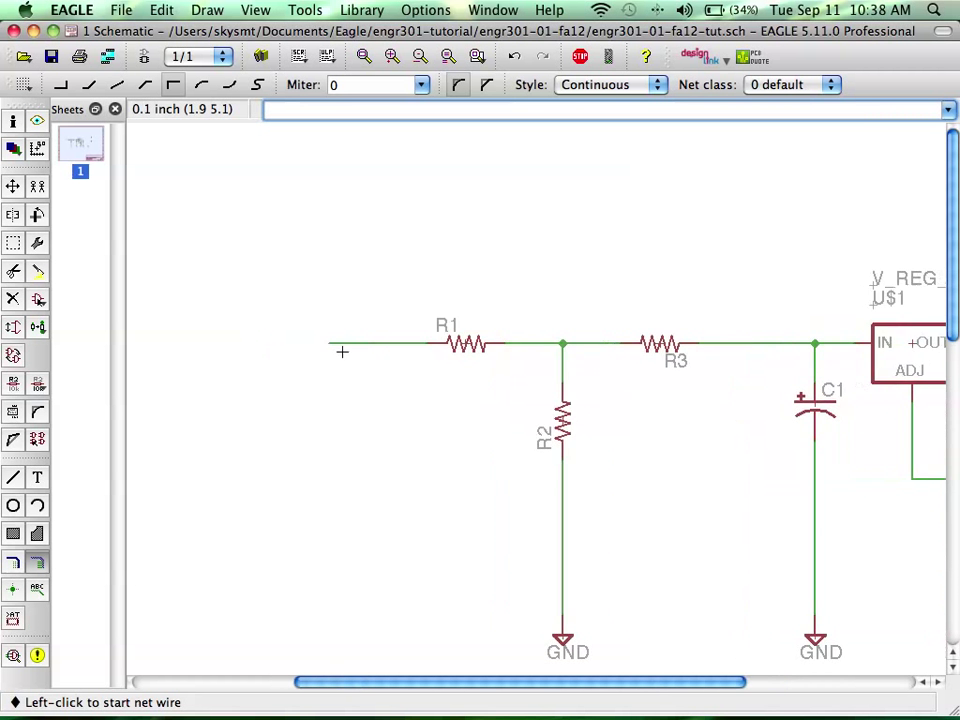
# Start the Add command and collapse the supply2 library in the parts list.
pyautogui.hscroll(-2, 342, 351)
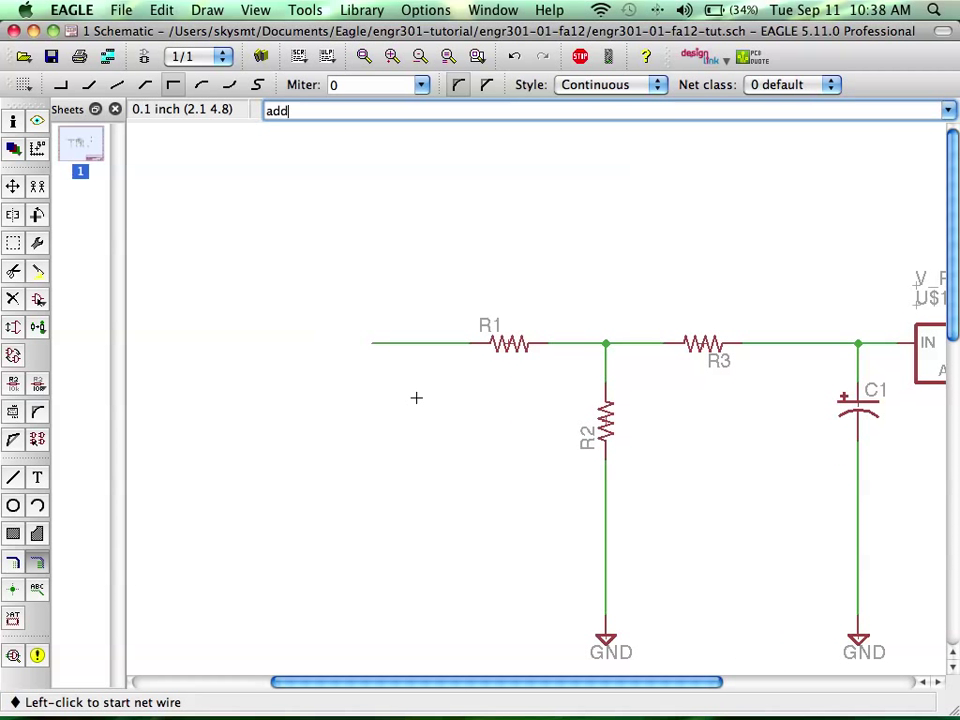
pyautogui.press('Return')
pyautogui.press('Up')
pyautogui.press('Up')
pyautogui.press('Up')
pyautogui.press('Up')
pyautogui.press('Up')
pyautogui.press('Up')
pyautogui.press('Up')
pyautogui.press('Up')
pyautogui.press('Up')
pyautogui.press('Up')
pyautogui.press('Up')
pyautogui.press('Up')
pyautogui.press('Up')
pyautogui.press('Up')
pyautogui.press('Up')
pyautogui.press('Up')
pyautogui.press('Up')
pyautogui.press('Up')
pyautogui.press('Up')
pyautogui.press('Up')
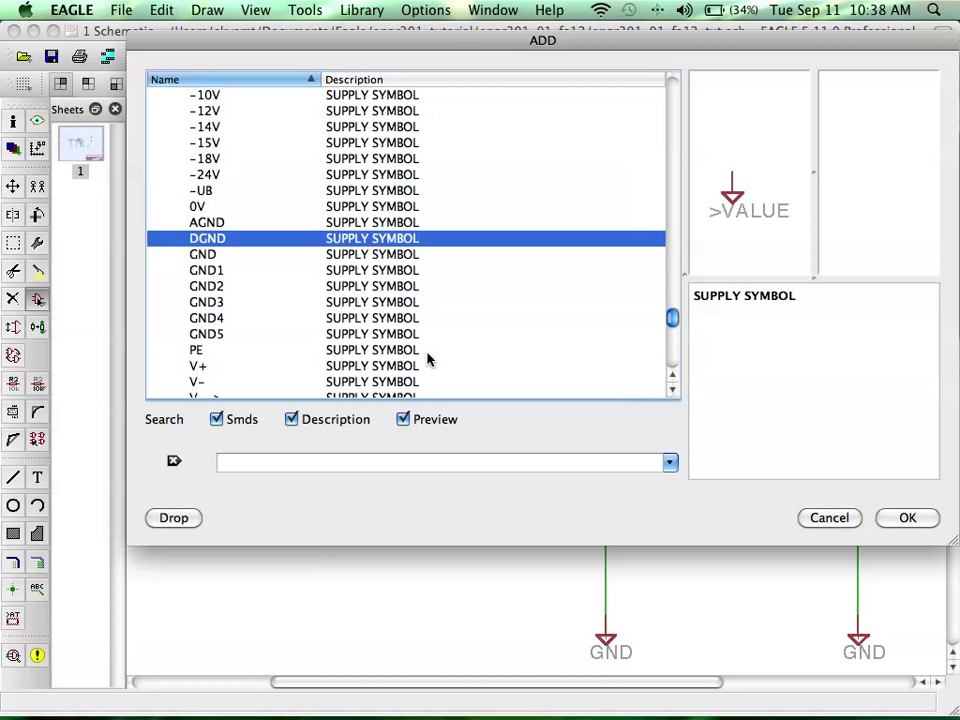
pyautogui.press('Up')
pyautogui.press('Up')
pyautogui.press('Up')
pyautogui.press('Up')
pyautogui.press('Up')
pyautogui.press('Up')
pyautogui.press('Up')
pyautogui.press('Up')
pyautogui.press('Up')
pyautogui.press('Up')
pyautogui.press('Up')
pyautogui.press('Up')
pyautogui.press('Down')
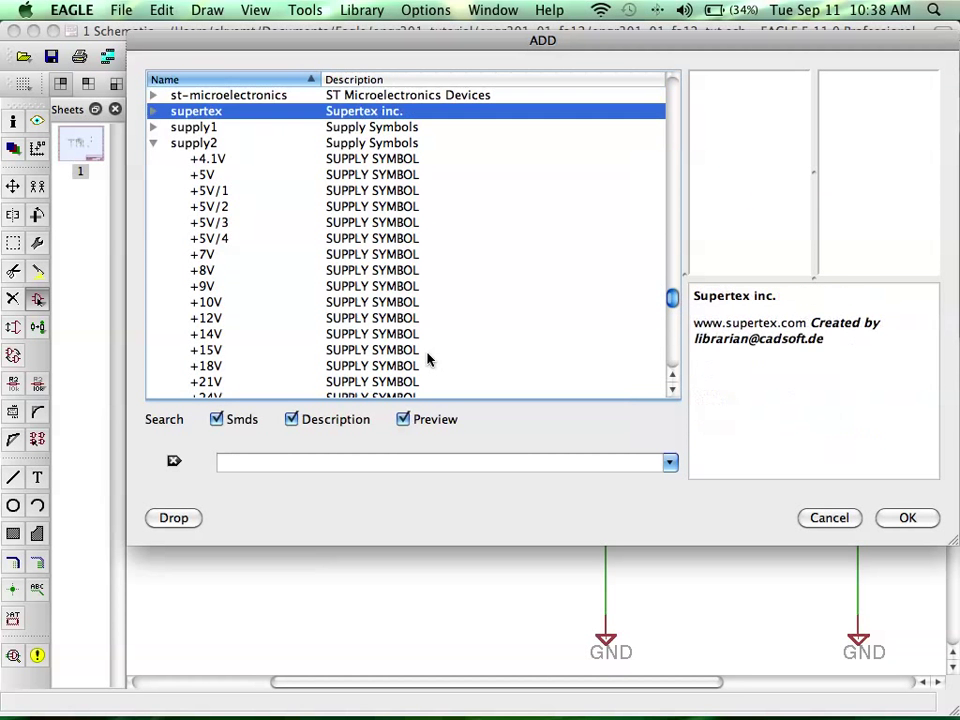
pyautogui.press('Down')
pyautogui.press('Down')
pyautogui.press('Left')
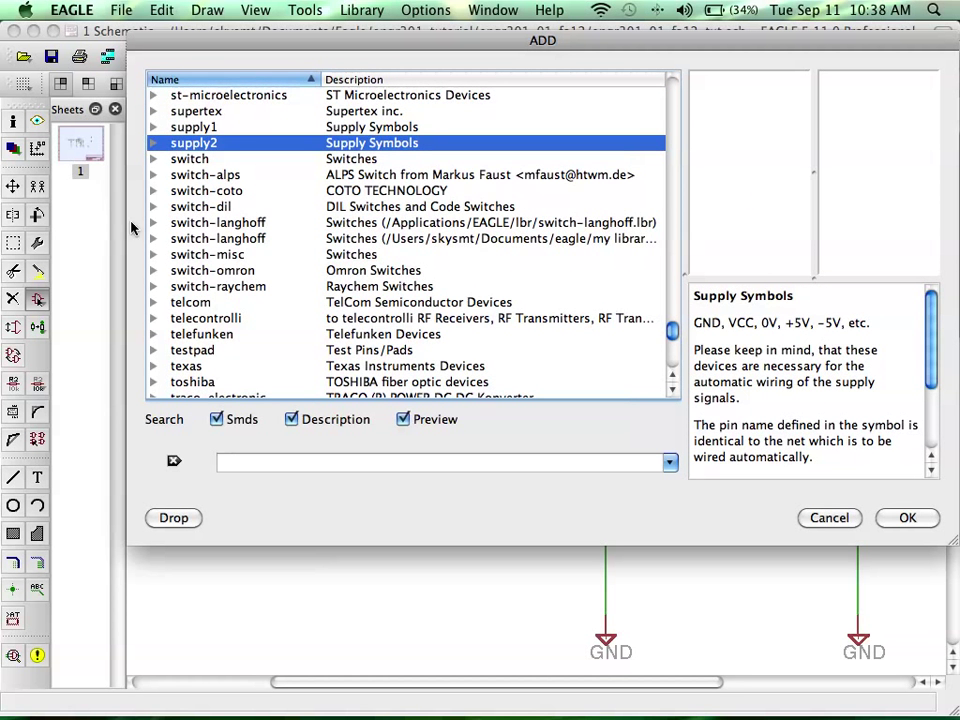
# Expand the supply1 library and look through its supply symbols and the neighbouring libraries.
pyautogui.scroll(7, 305, 135)
pyautogui.scroll(4, 305, 125)
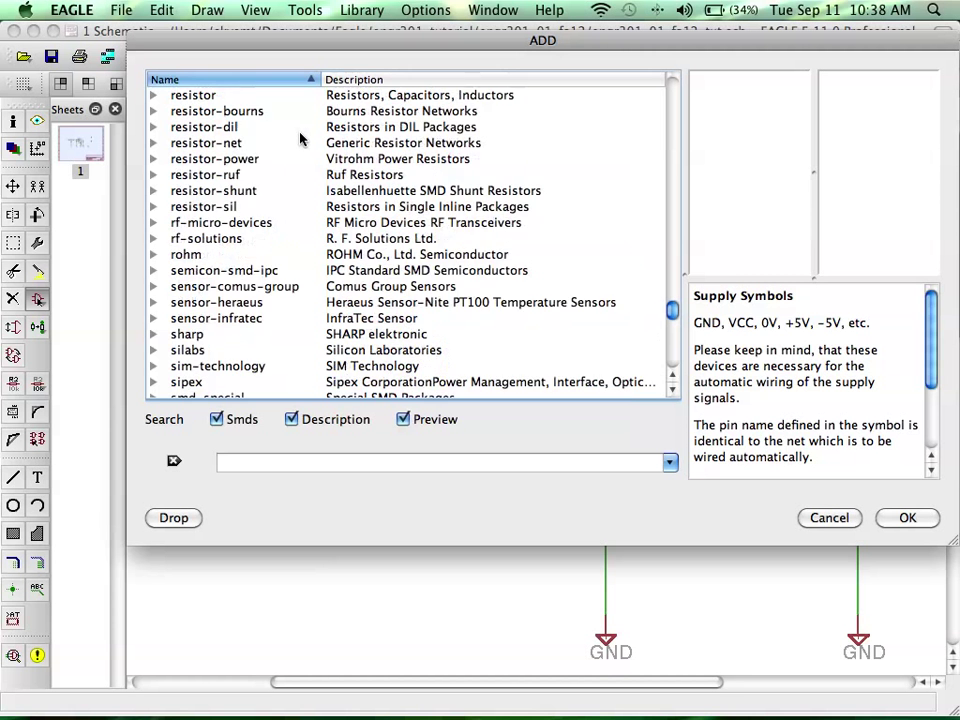
pyautogui.scroll(-11, 297, 145)
pyautogui.click(185, 128)
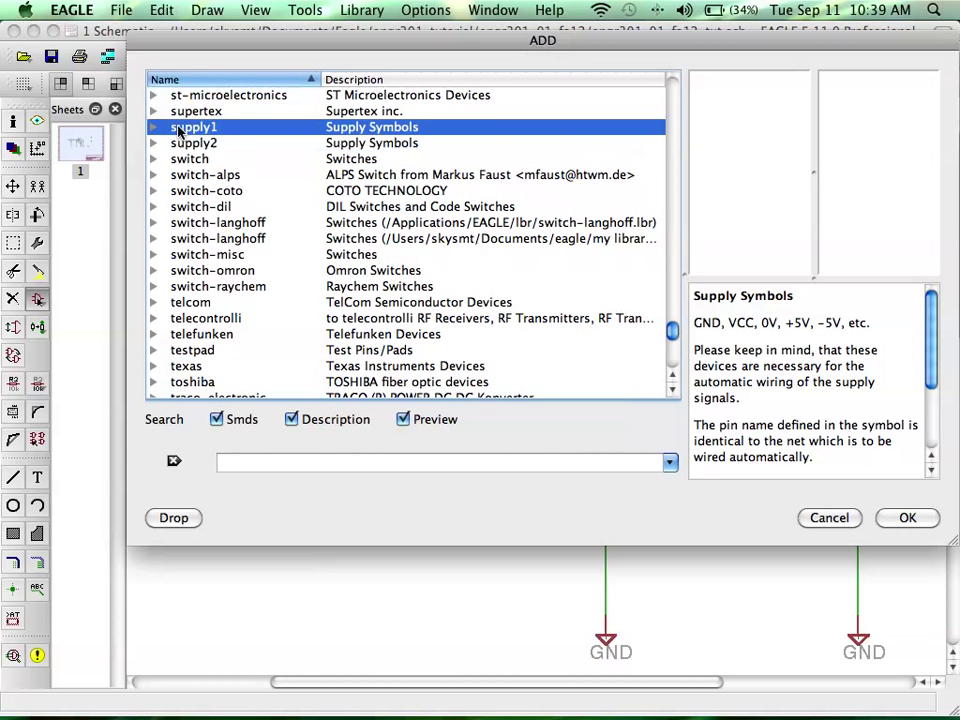
pyautogui.doubleClick(197, 127)
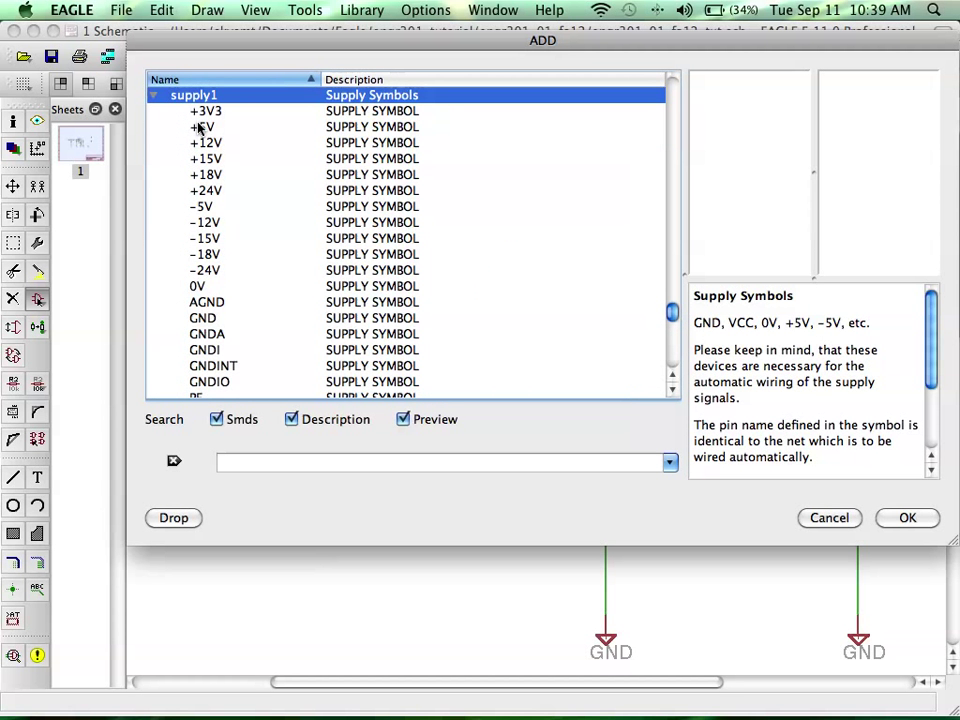
pyautogui.scroll(-8, 253, 210)
pyautogui.scroll(7, 253, 210)
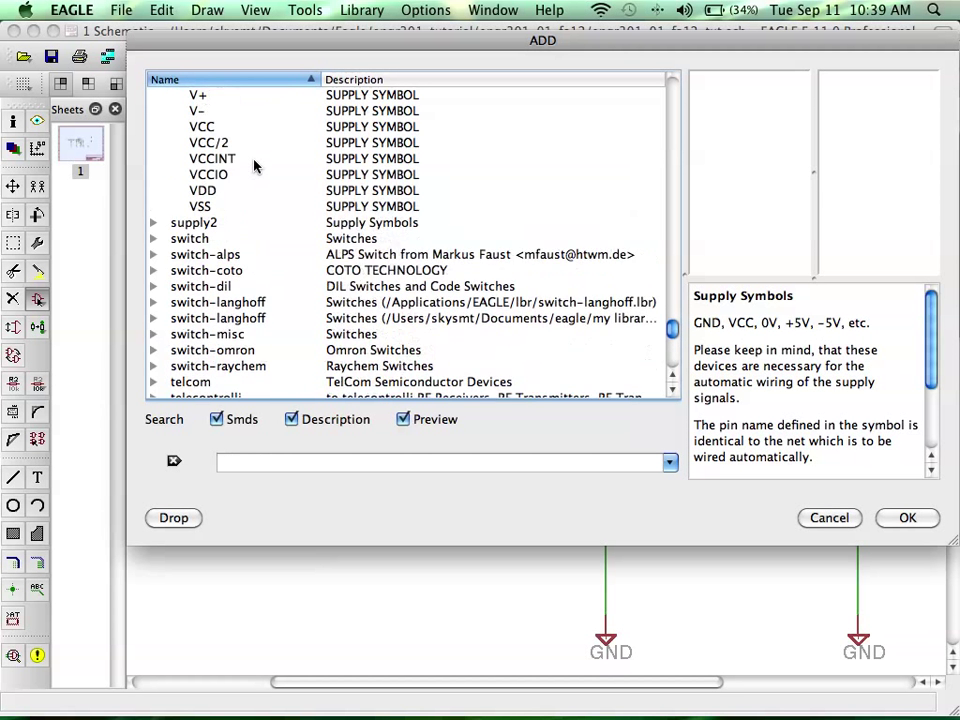
pyautogui.scroll(5, 254, 166)
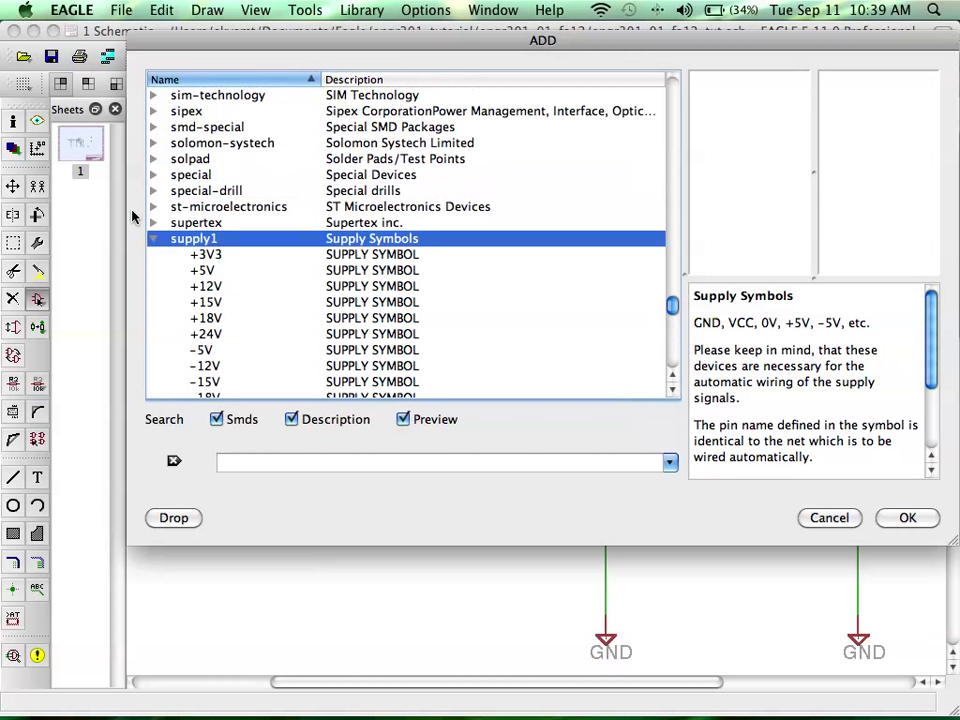